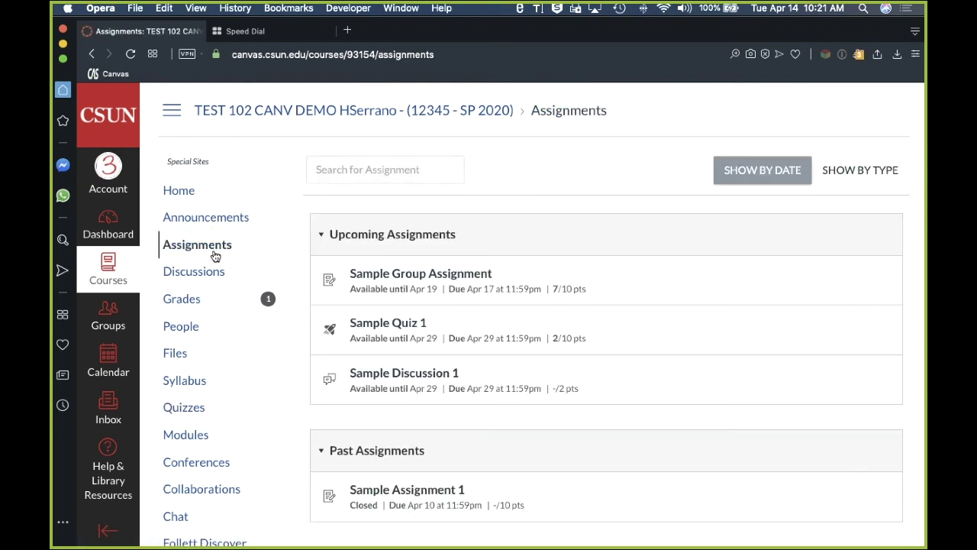
Open Sample Assignment 1 from the student's assignment list and examine its availability details.
scroll(473, 344, "down", 3)
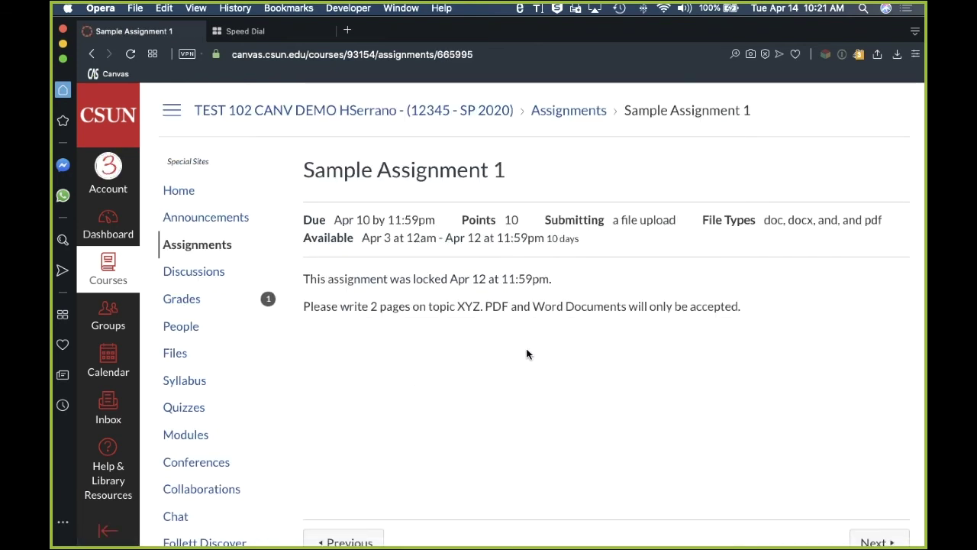
scroll(526, 354, "down", 2)
scroll(526, 354, "up", 2)
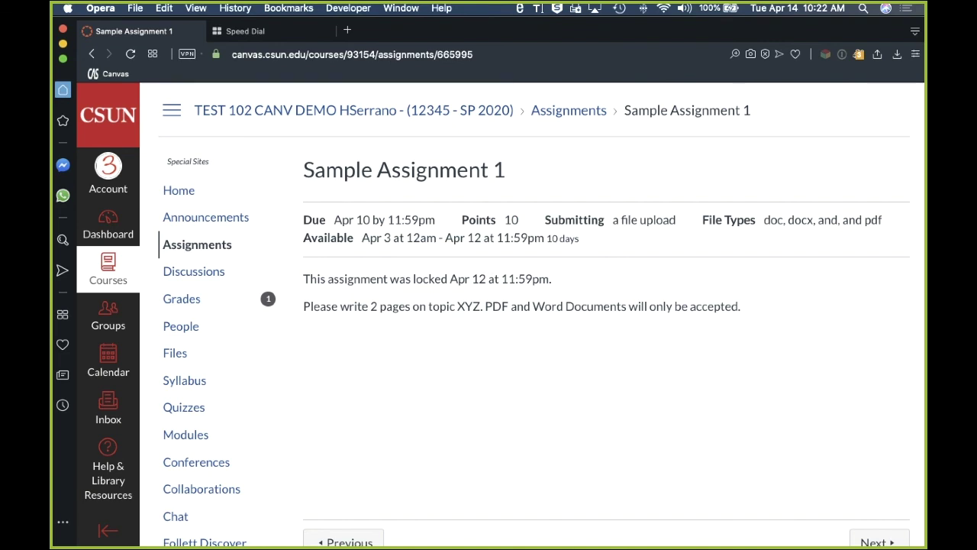
Switch to the instructor's view in Chrome and open Sample Assignment 1 for editing at its Assign settings.
key("super+Tab")
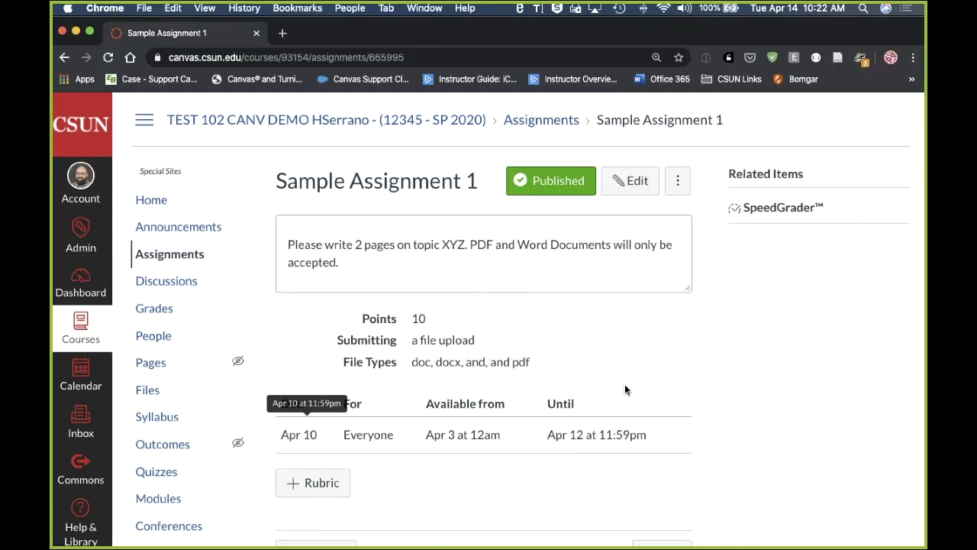
scroll(624, 388, "down", 4)
scroll(624, 388, "up", 4)
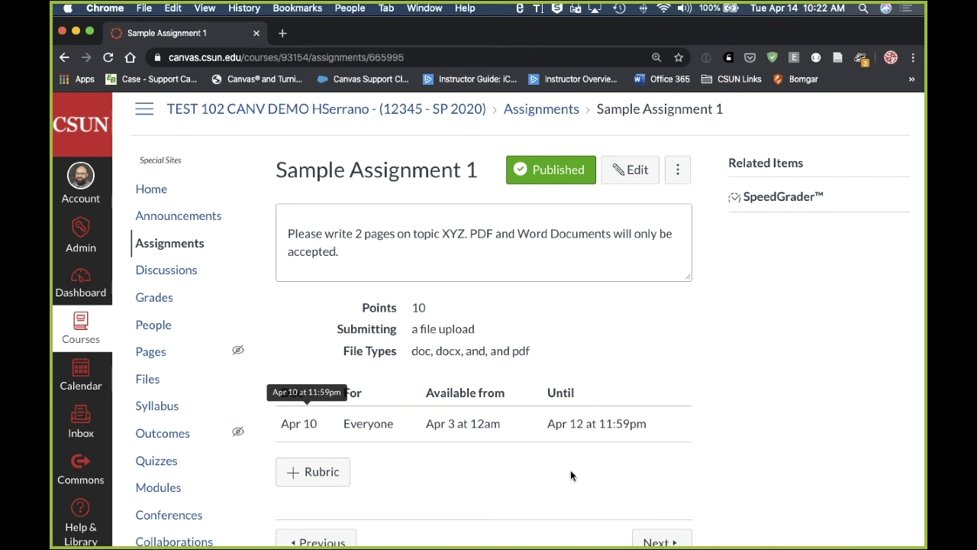
left_click(634, 173)
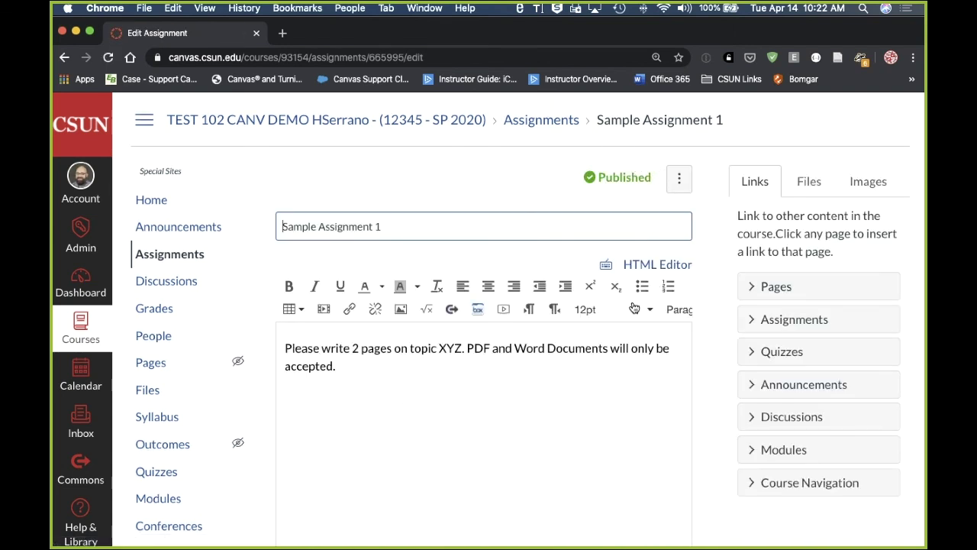
scroll(714, 302, "down", 2)
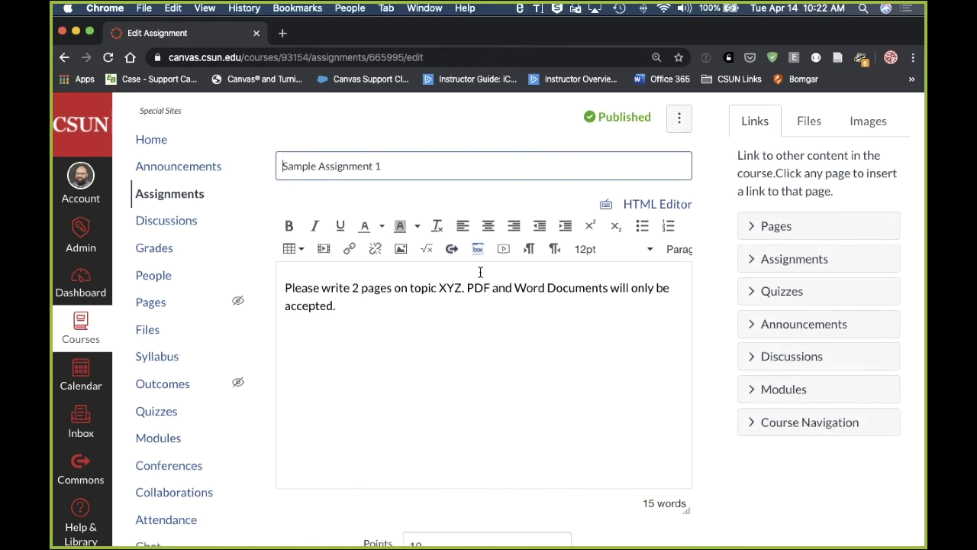
scroll(710, 383, "down", 15)
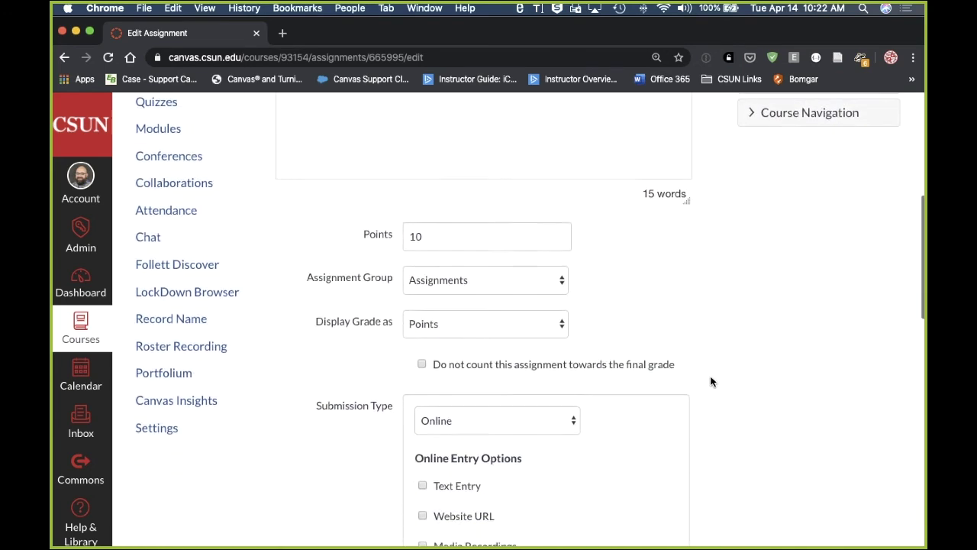
scroll(709, 380, "down", 17)
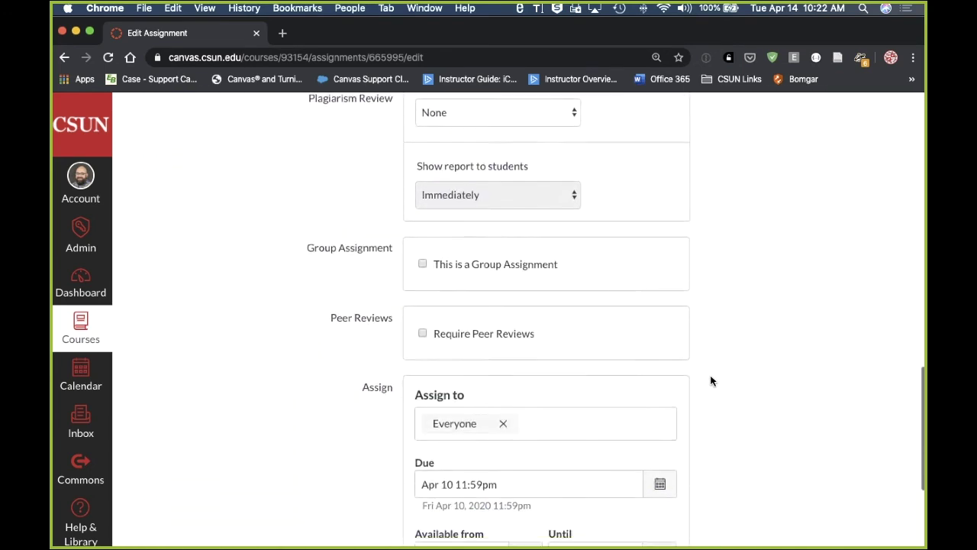
scroll(710, 380, "down", 1)
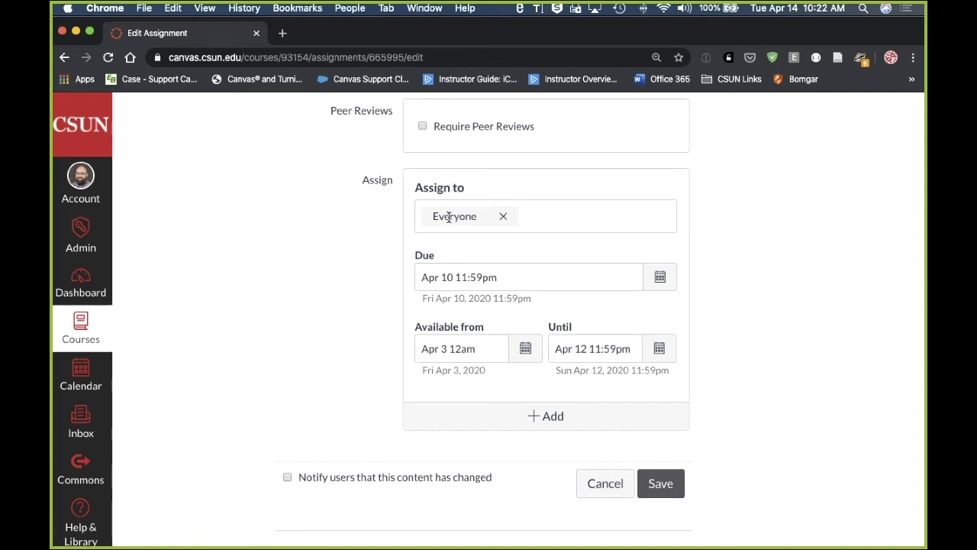
Add a second set of assignment dates and assign it to the test student numbered 03.
left_click(558, 424)
scroll(584, 399, "down", 2)
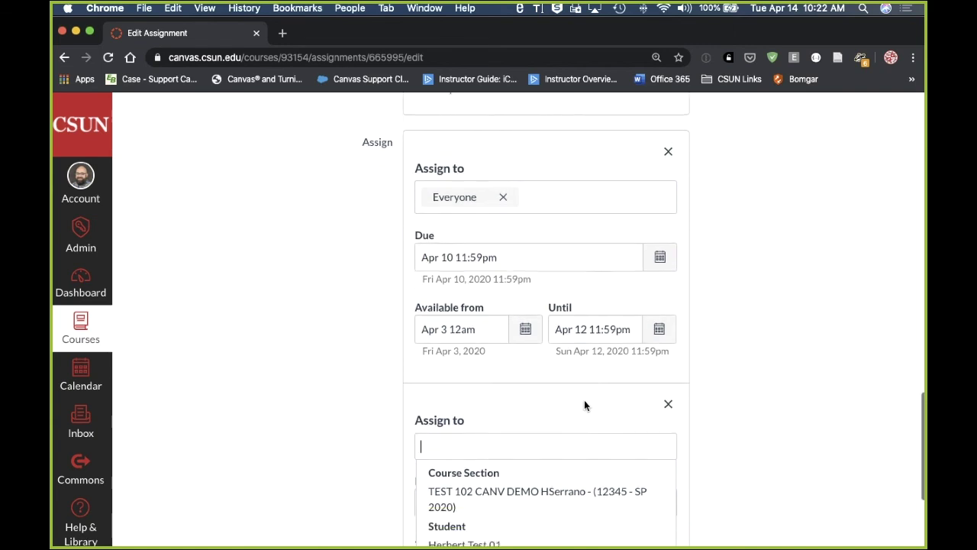
scroll(584, 399, "down", 1)
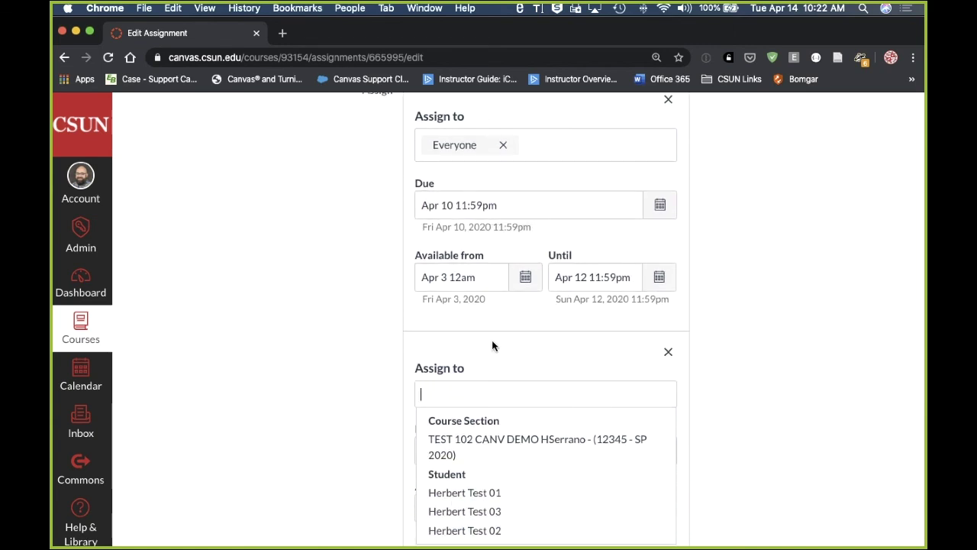
left_click(515, 511)
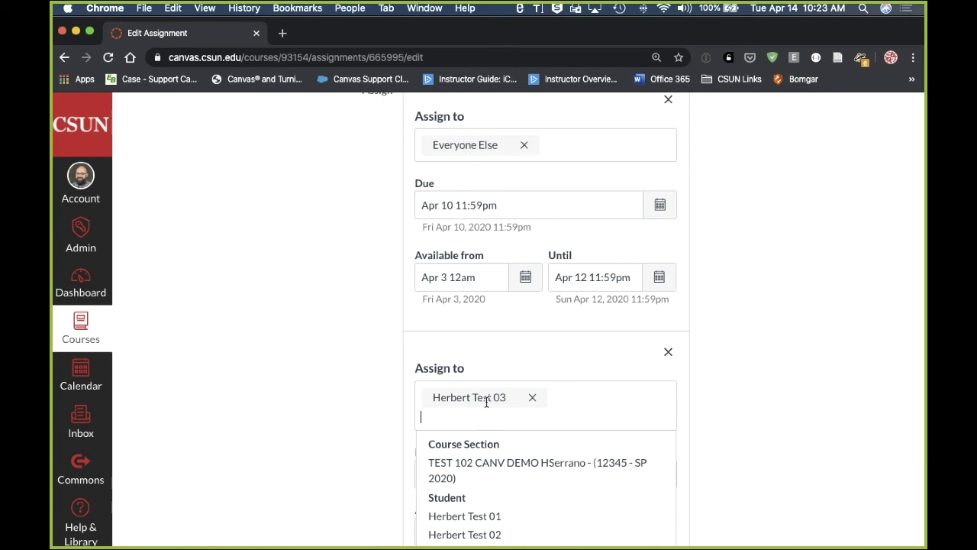
scroll(489, 412, "down", 1)
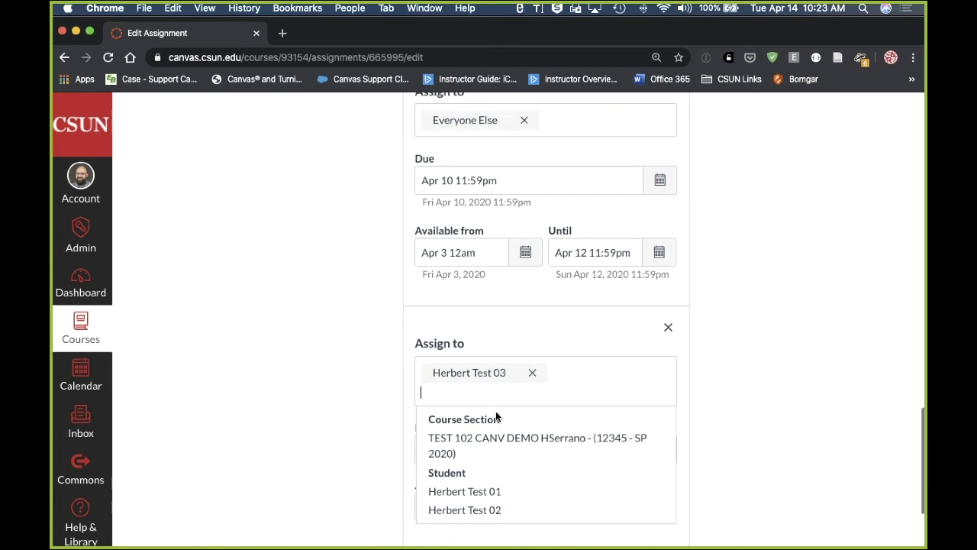
left_click(814, 403)
Set the individual student's due date to April 14, 2020 at 11:59pm.
left_click(673, 454)
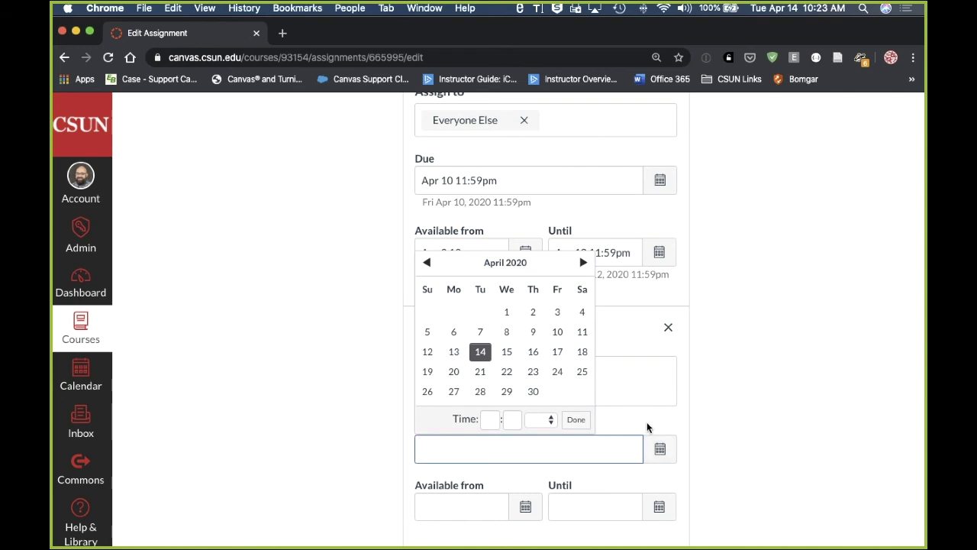
left_click(483, 352)
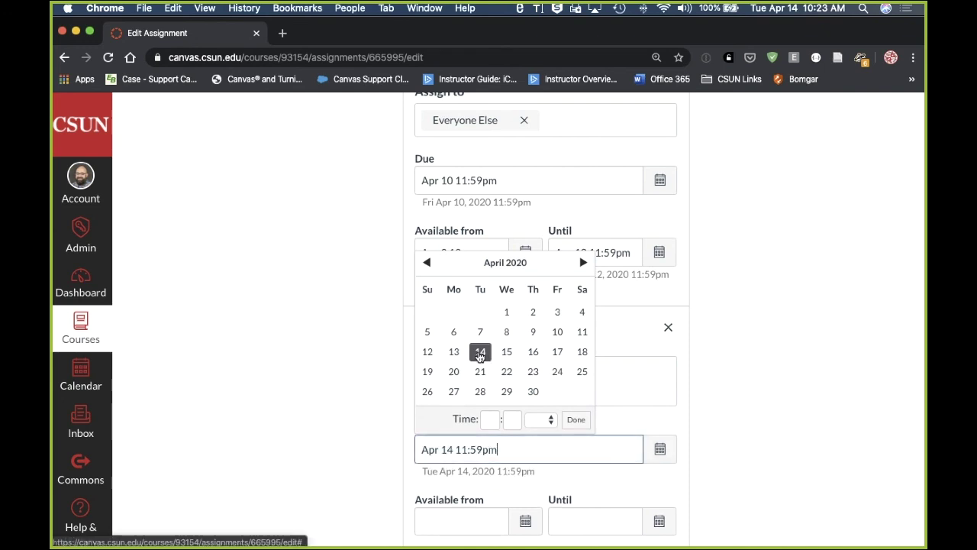
left_click(726, 431)
Set the student's availability to run from Apr 14 12am until Apr 14 11:59pm.
scroll(724, 443, "down", 2)
left_click(534, 468)
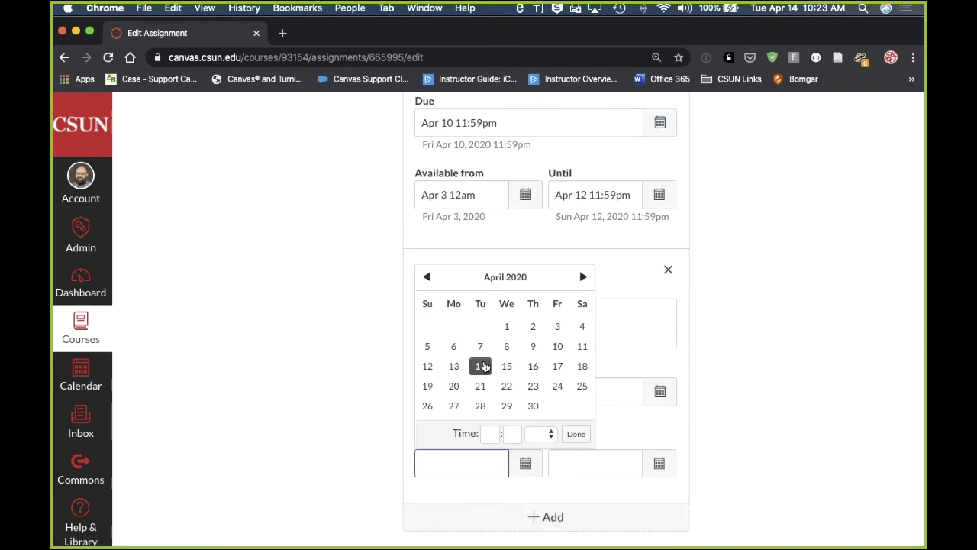
left_click(480, 366)
left_click(691, 467)
left_click(659, 463)
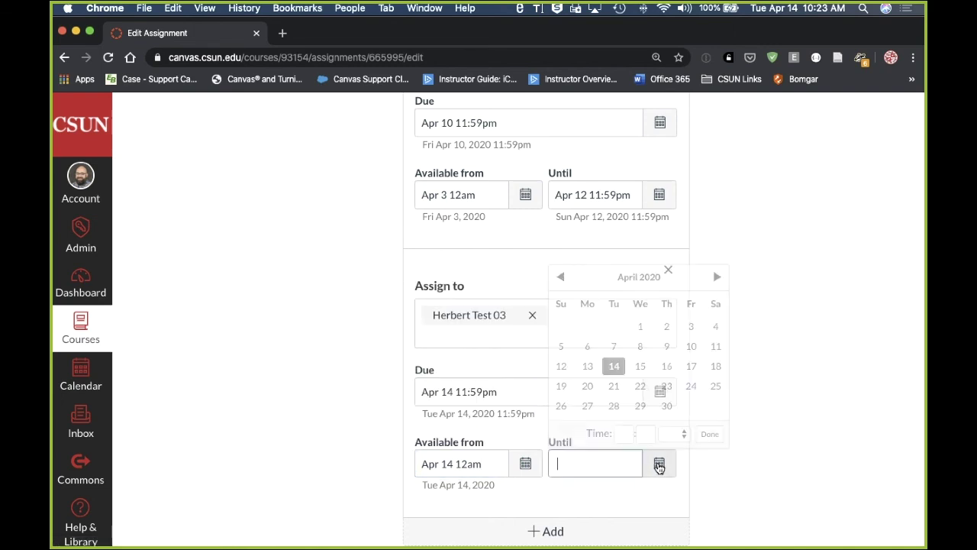
left_click(613, 367)
left_click(809, 456)
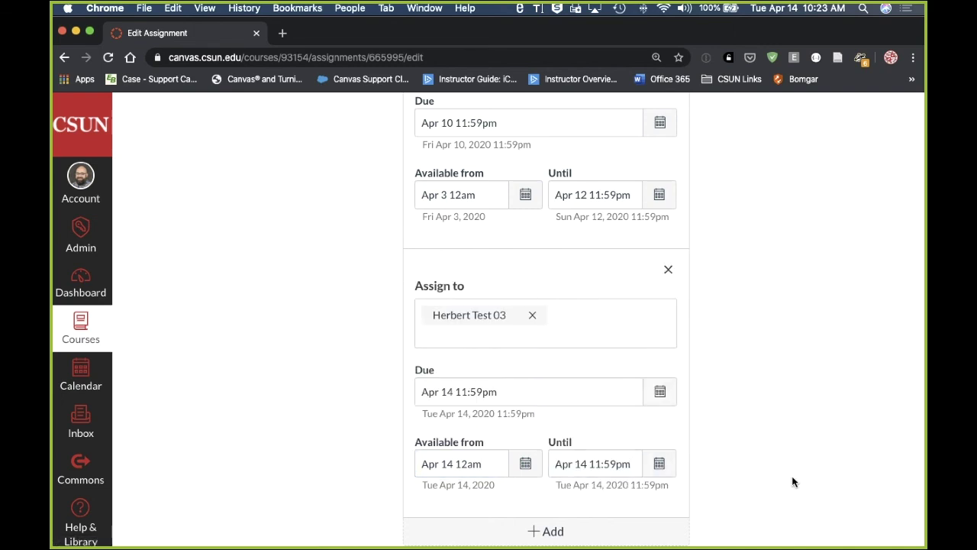
Change the student's Until time on Apr 14 to 1:59pm.
double_click(595, 463)
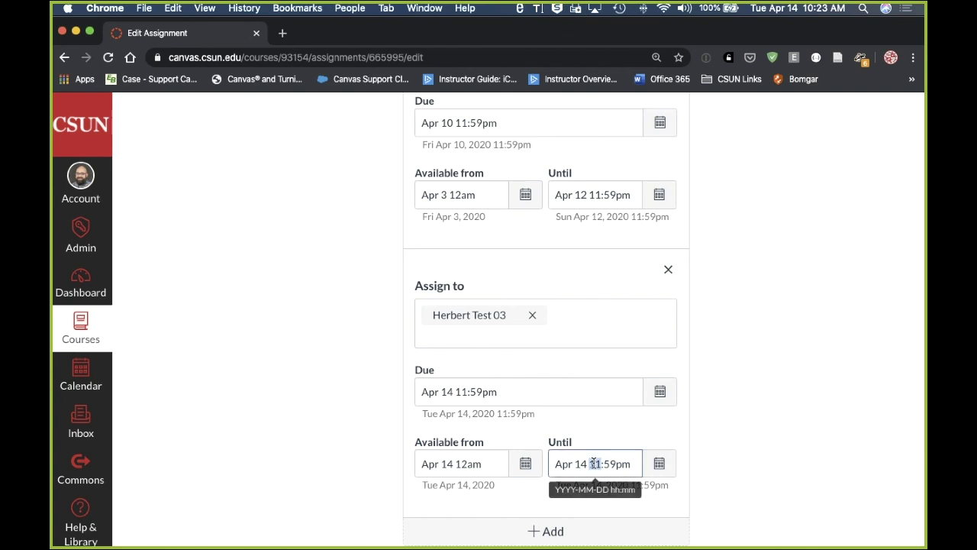
type("1")
left_click(821, 467)
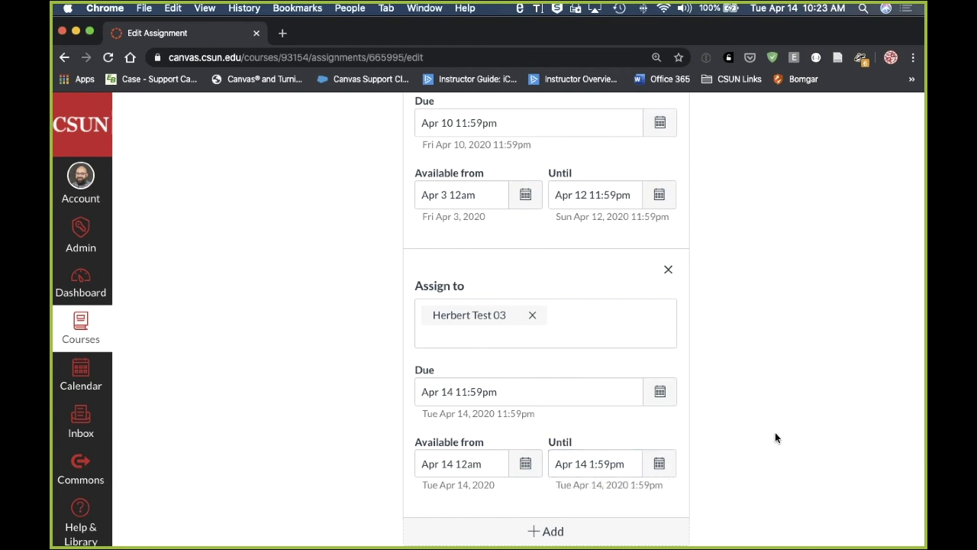
Review both sets of assignment dates and try to save the assignment.
scroll(775, 433, "down", 3)
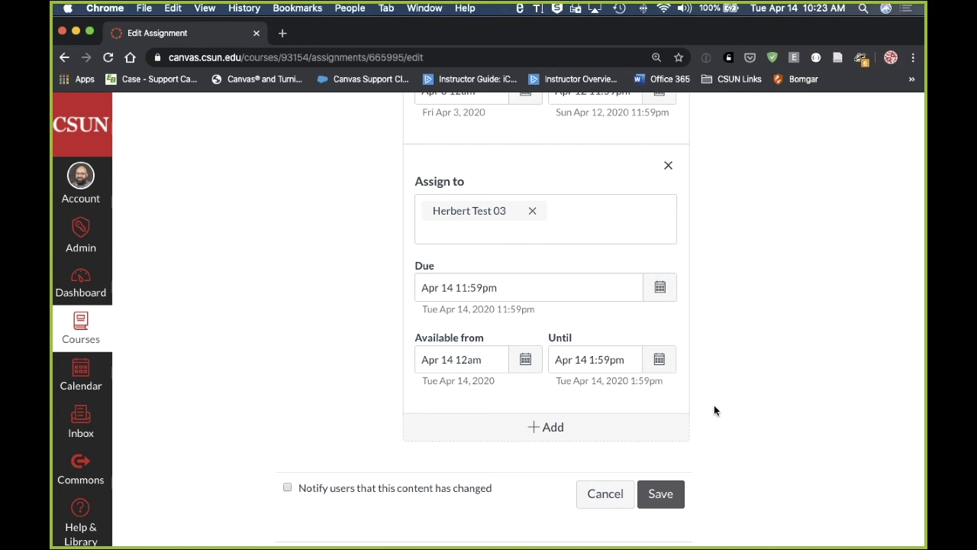
scroll(738, 404, "up", 2)
scroll(710, 443, "down", 1)
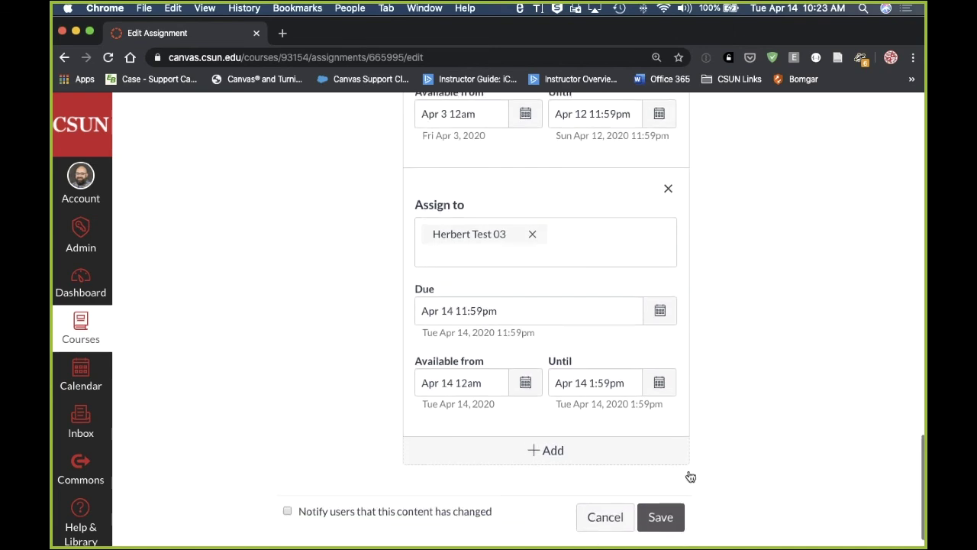
scroll(742, 400, "up", 5)
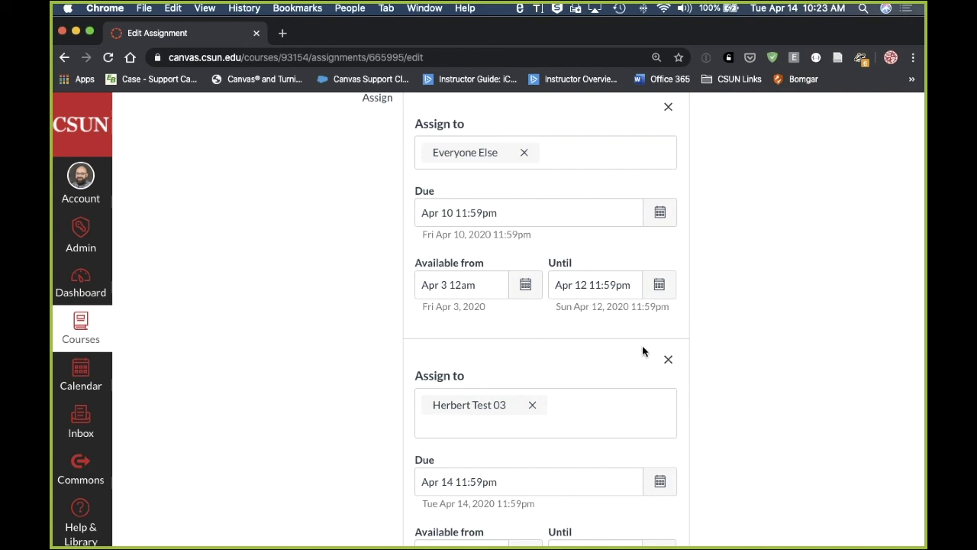
scroll(401, 303, "down", 3)
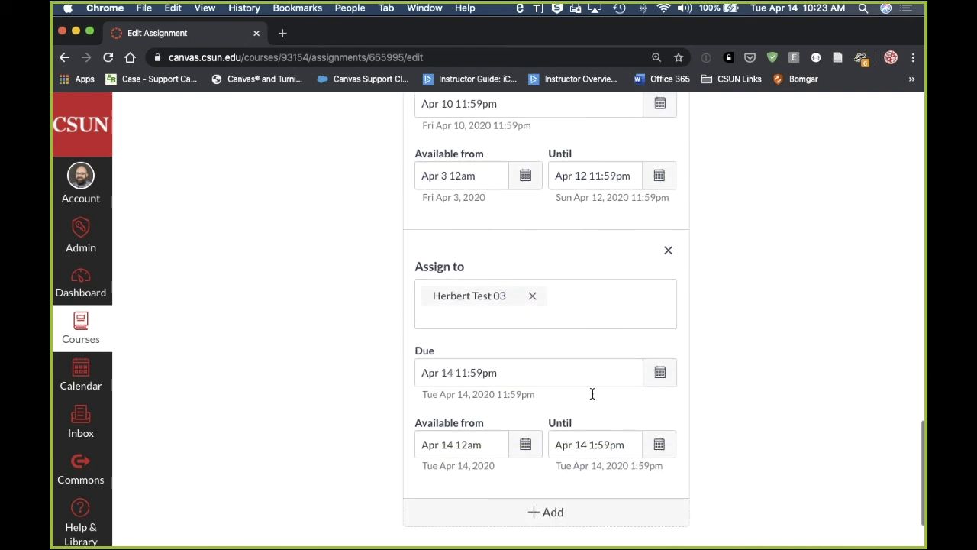
scroll(748, 461, "down", 3)
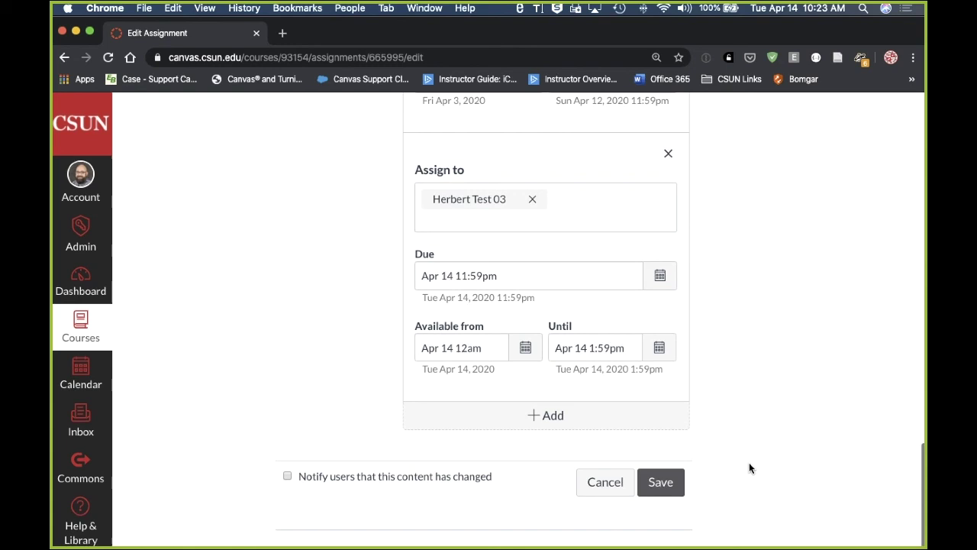
left_click(665, 484)
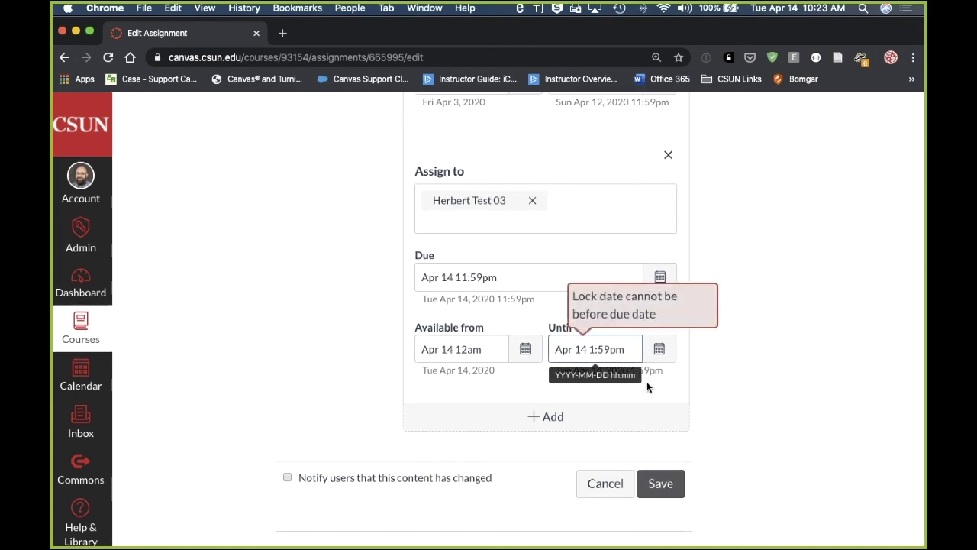
left_click(730, 355)
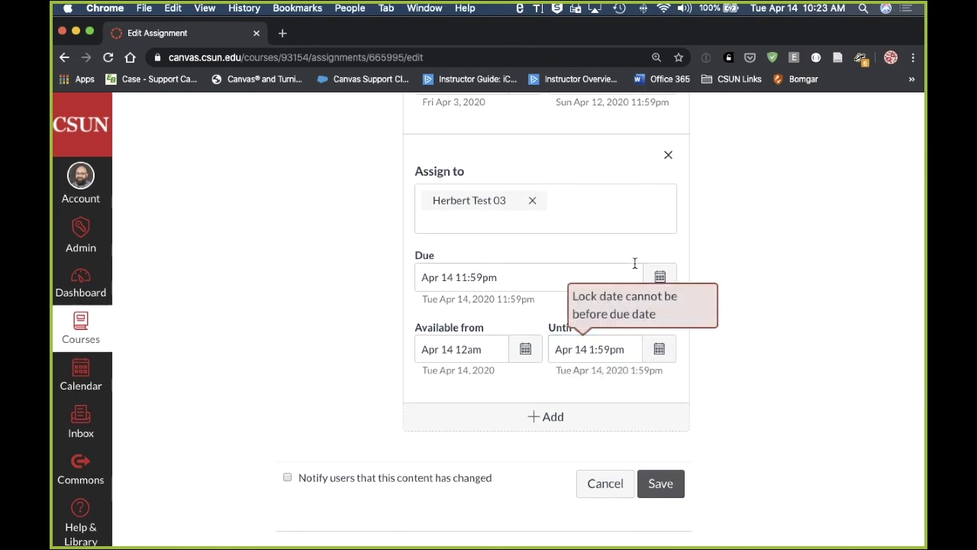
left_click(660, 276)
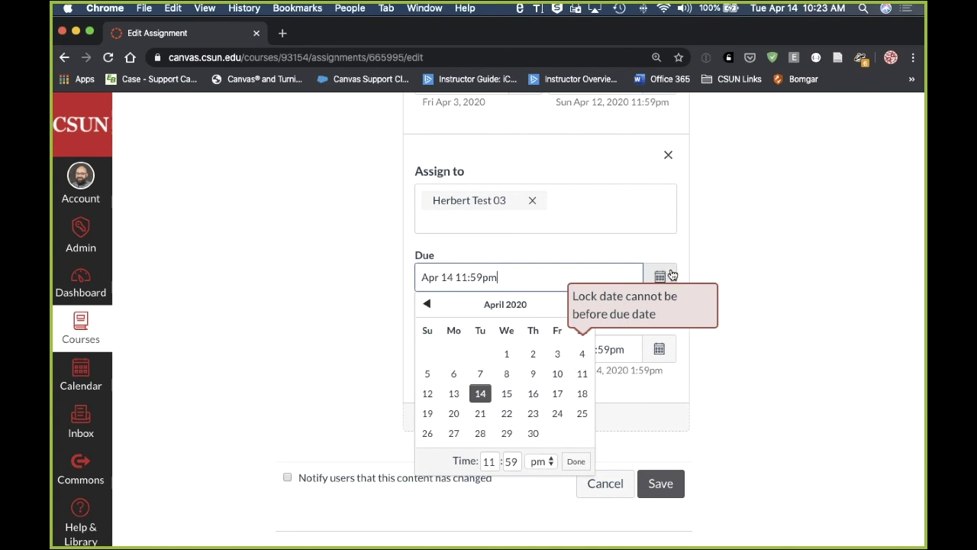
double_click(486, 460)
type("2")
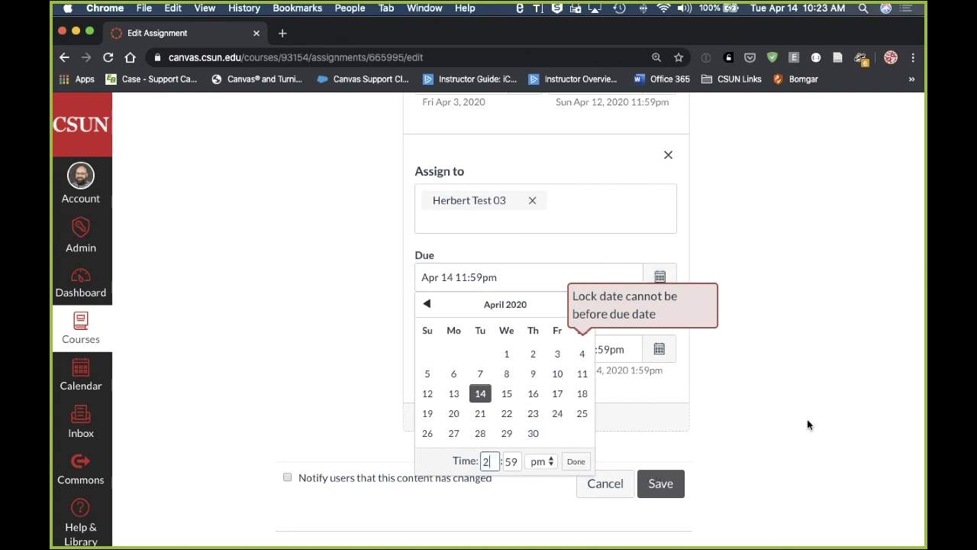
left_click(807, 425)
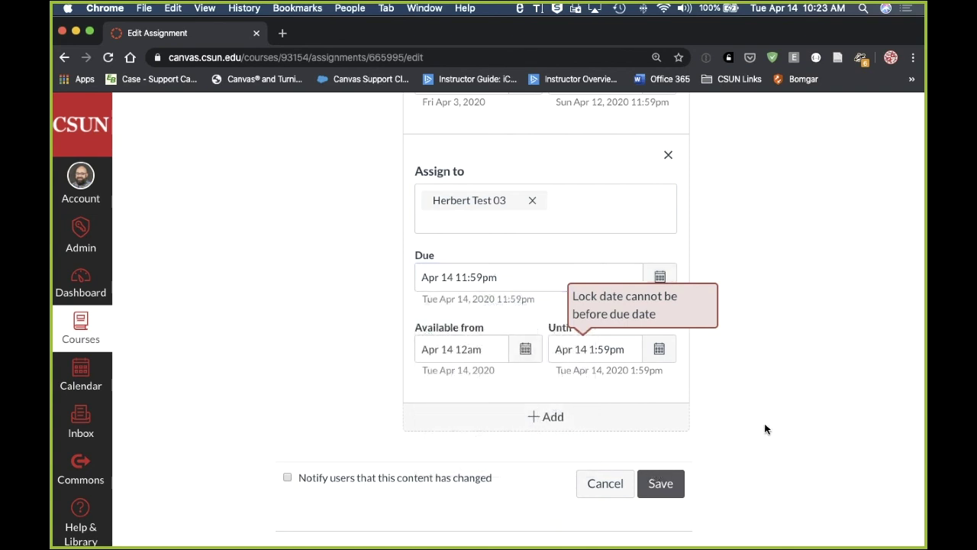
Set the student's due time on Apr 14 to 1:59pm and save the assignment.
left_click(661, 276)
double_click(486, 460)
type("1")
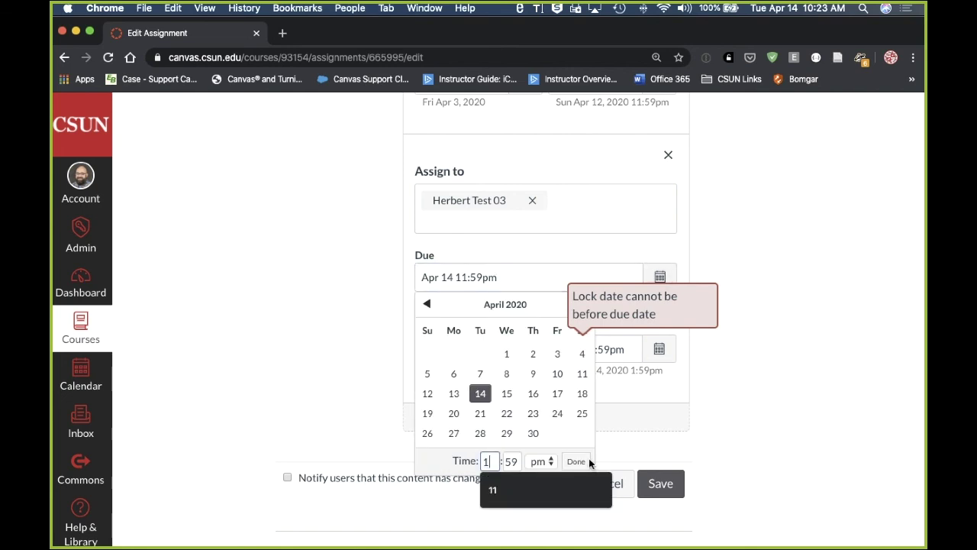
left_click(583, 461)
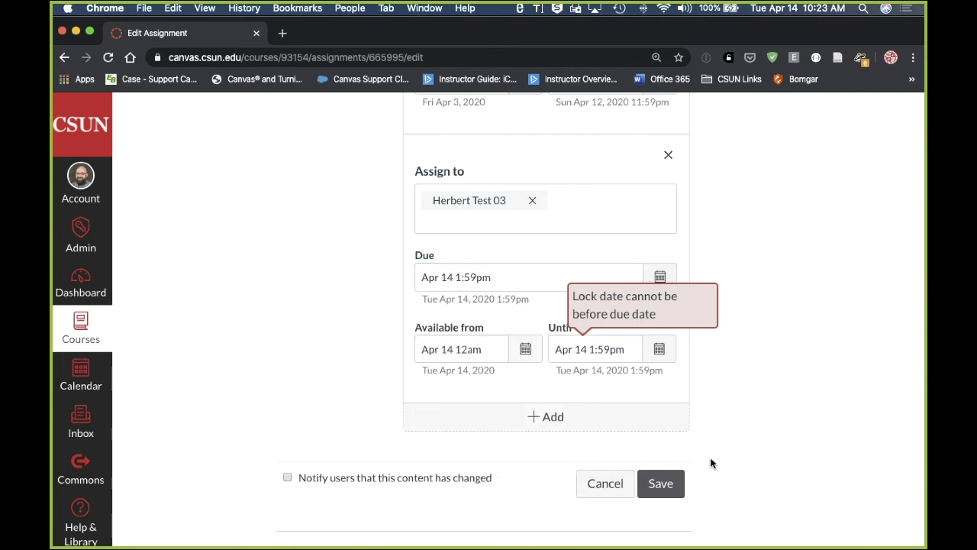
left_click(661, 483)
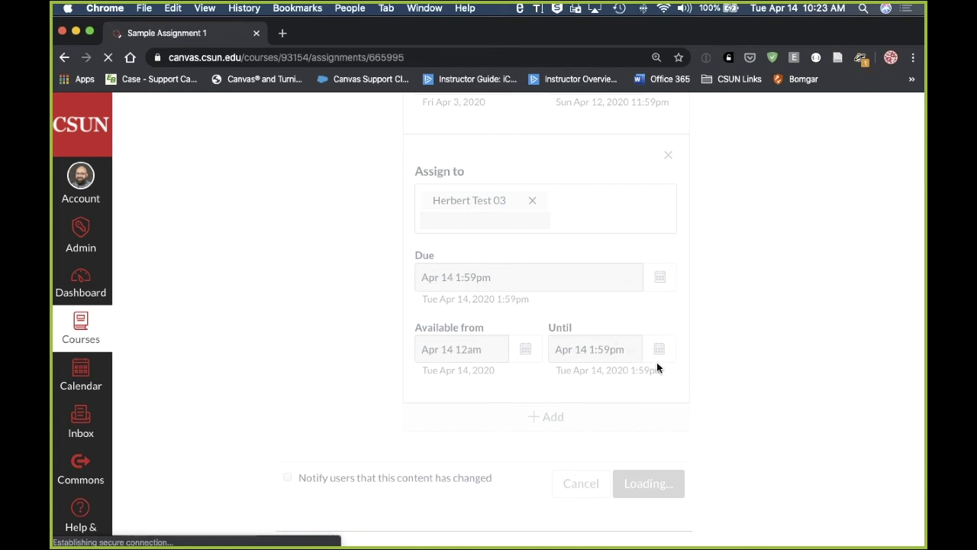
scroll(737, 464, "down", 3)
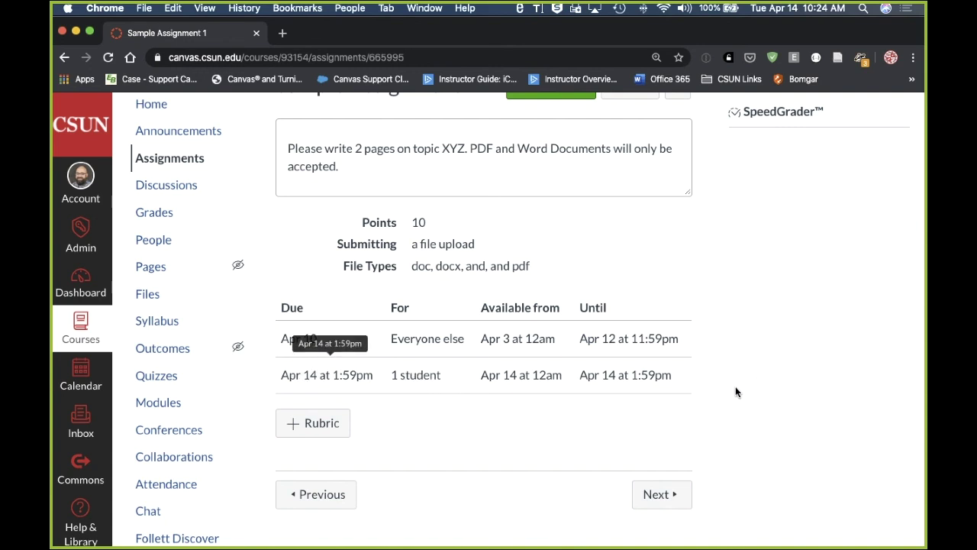
Switch to the student's view in Opera and check the updated dates of Sample Assignment 1.
key("super+Tab")
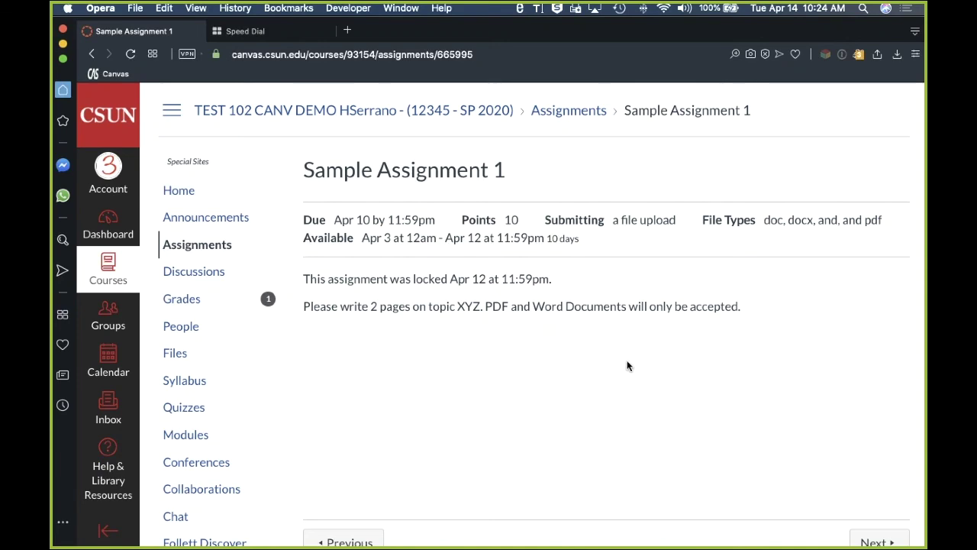
scroll(519, 240, "up", 3)
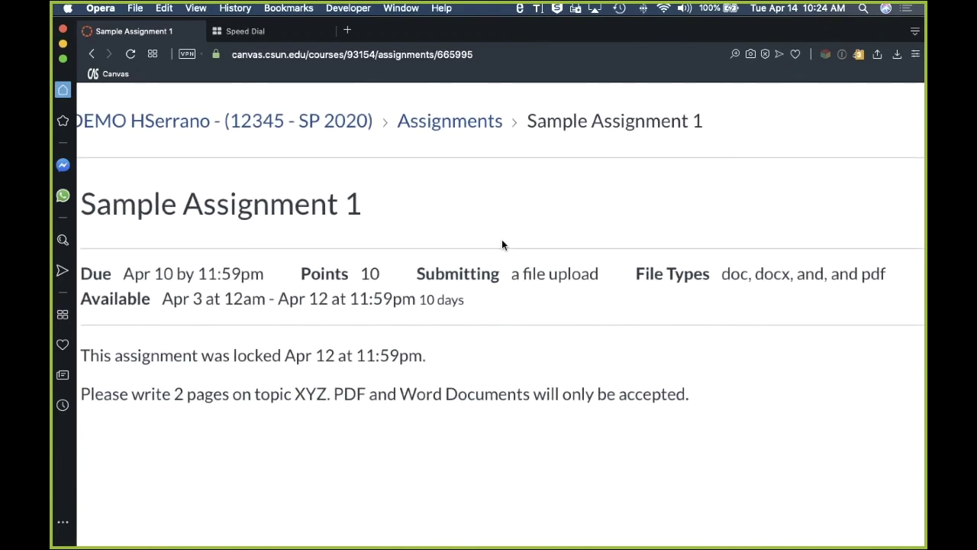
scroll(578, 235, "down", 3)
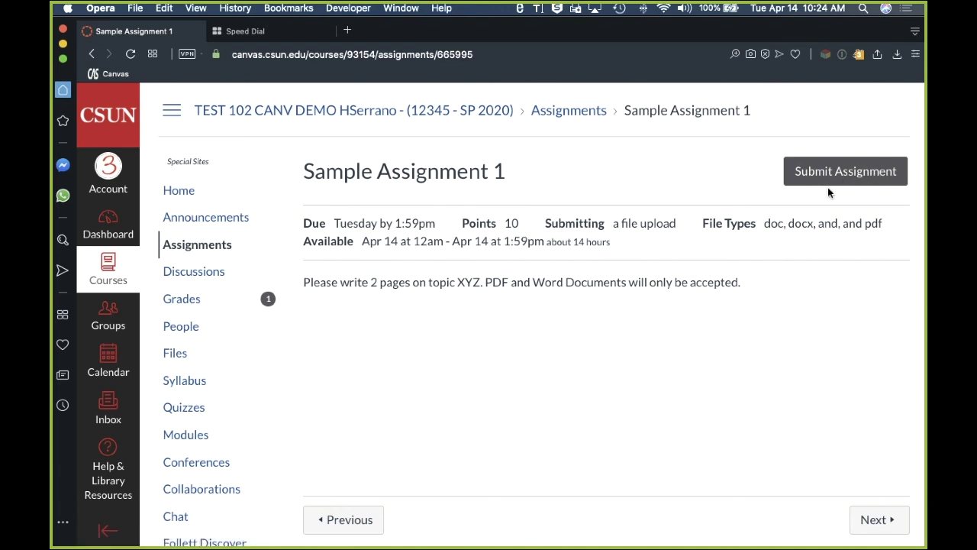
Submit the Instructure-Wiki-Sample .docx file as the student's upload for Sample Assignment 1.
left_click(861, 175)
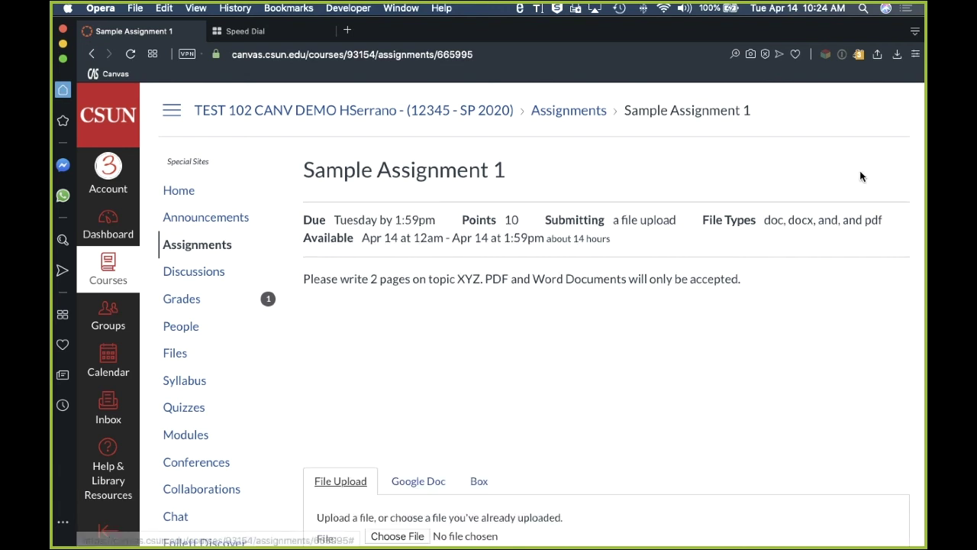
scroll(647, 405, "down", 1)
scroll(646, 410, "down", 3)
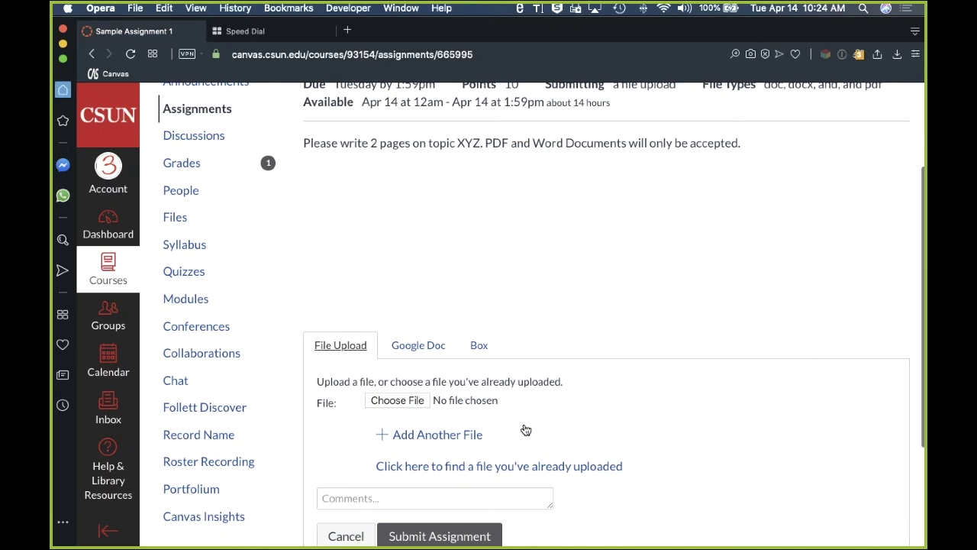
left_click(415, 400)
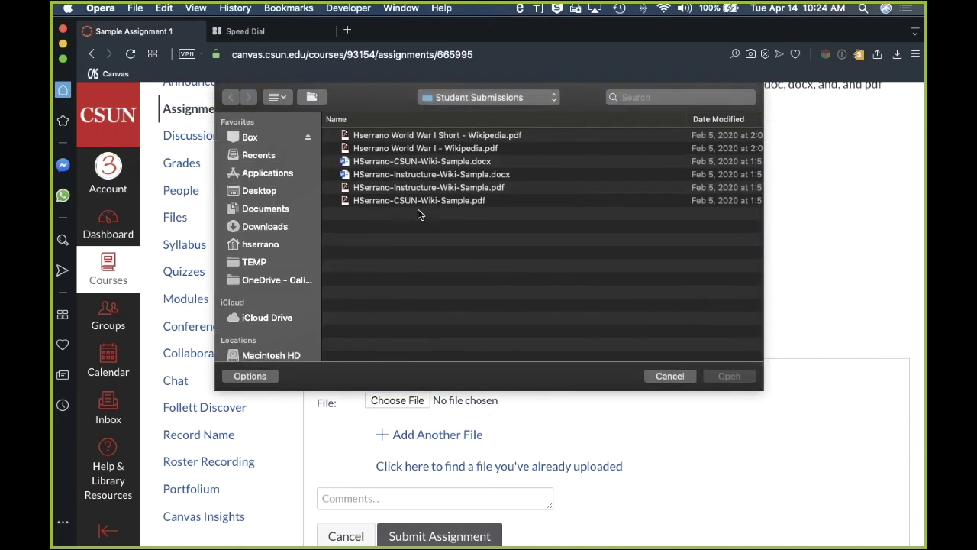
double_click(435, 174)
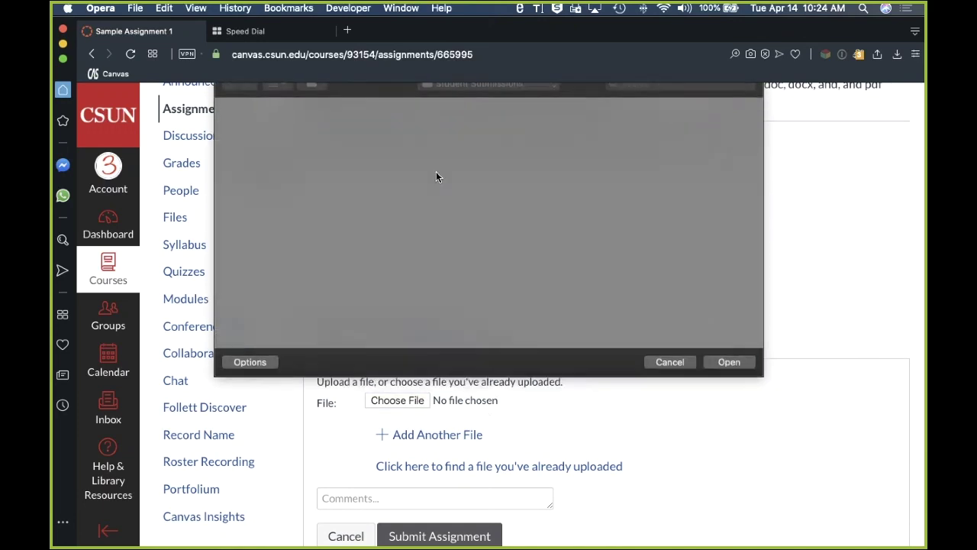
scroll(672, 427, "down", 4)
left_click(426, 403)
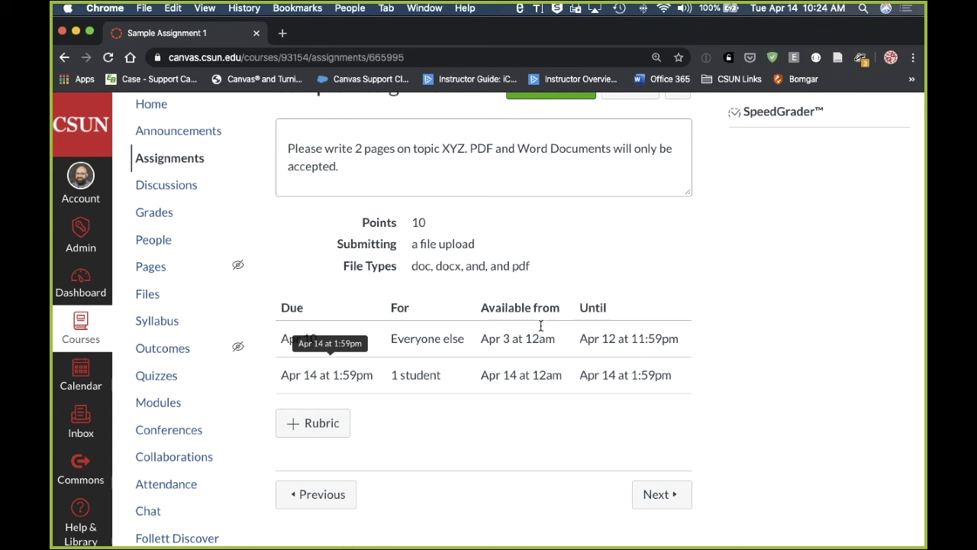
Switch back to the instructor's view in Chrome, reload Sample Assignment 1, and check its submissions and both sets of dates.
scroll(548, 338, "up", 2)
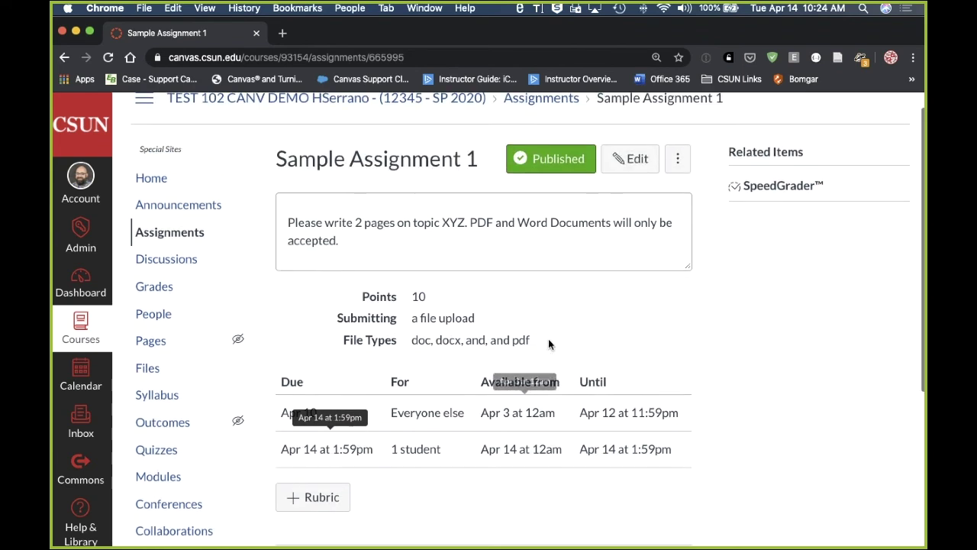
key("super+r")
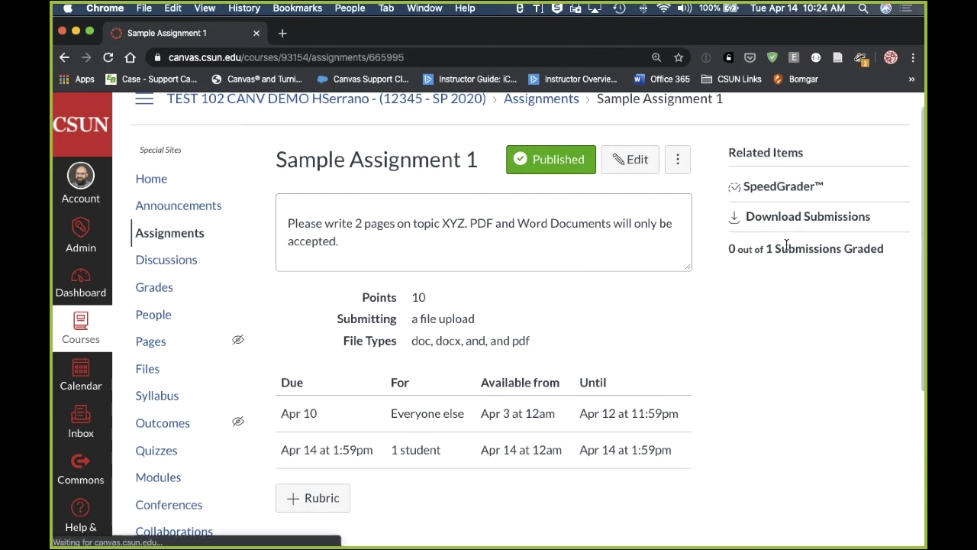
scroll(668, 399, "down", 2)
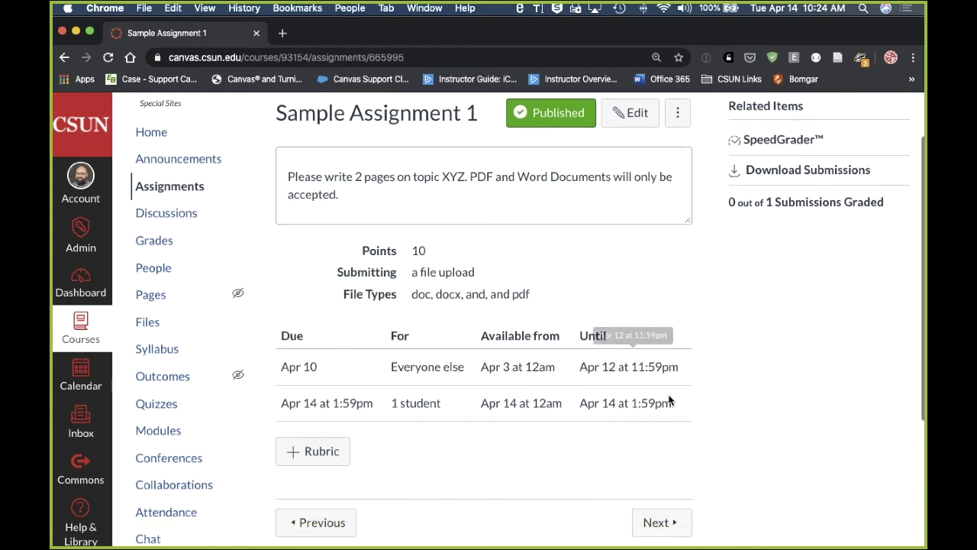
scroll(767, 394, "up", 3)
scroll(768, 397, "down", 1)
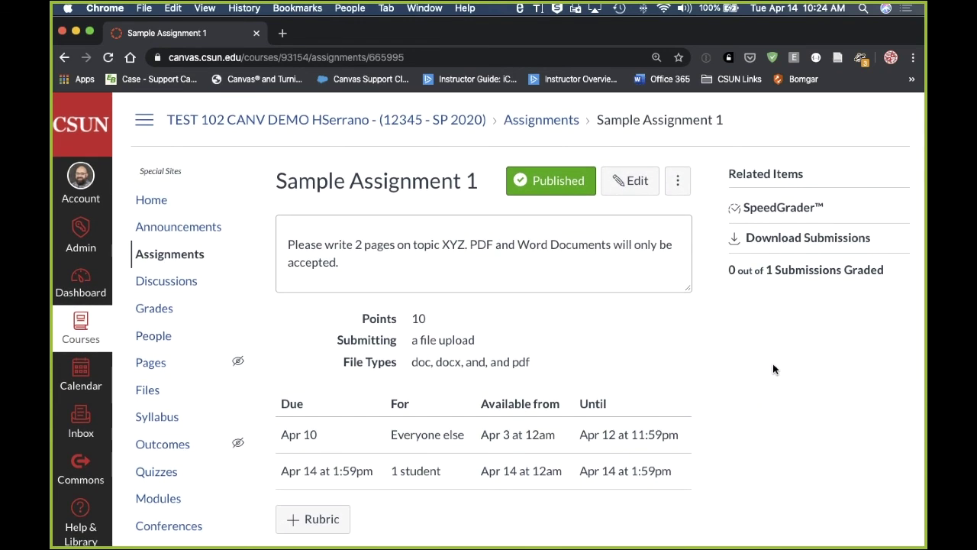
scroll(739, 390, "down", 1)
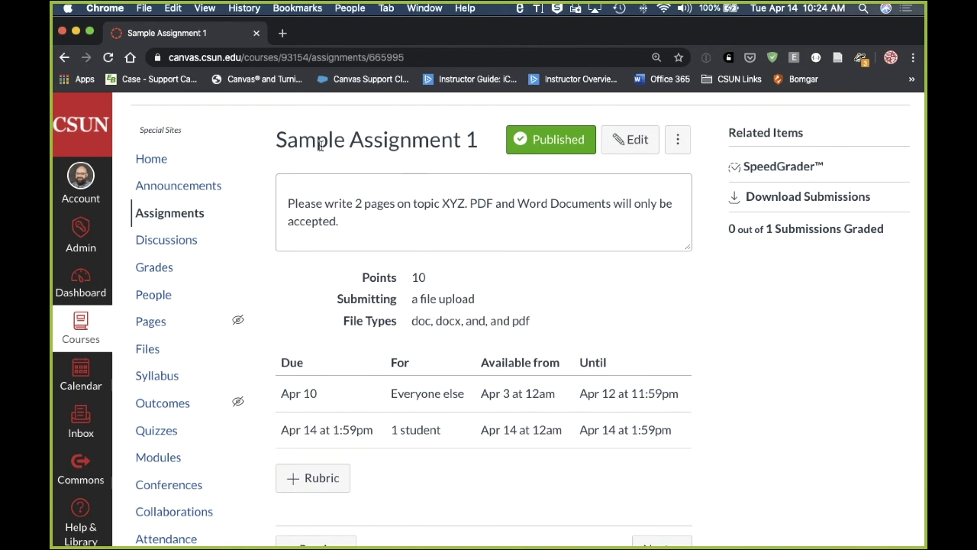
Create a new quiz in the course and title it "Sample Quiz 2".
left_click(160, 438)
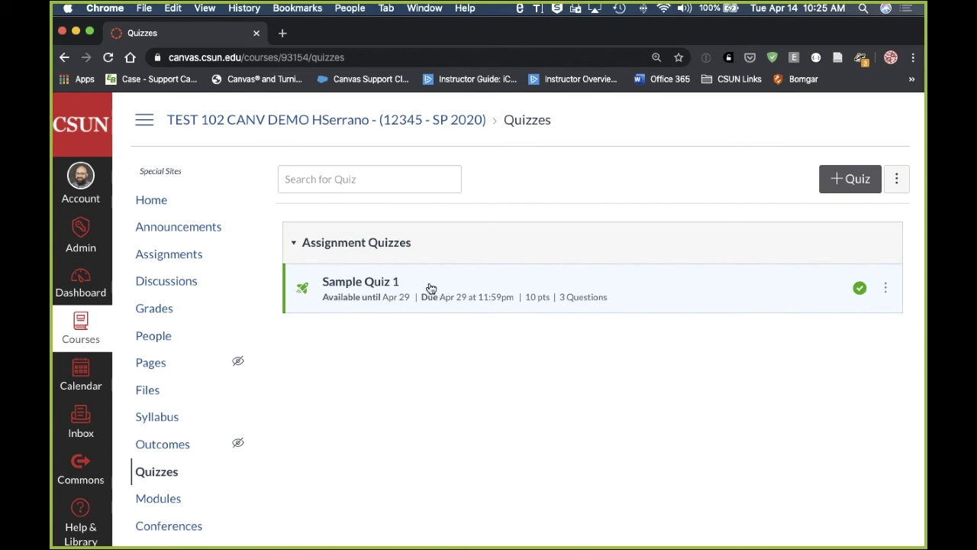
left_click(852, 187)
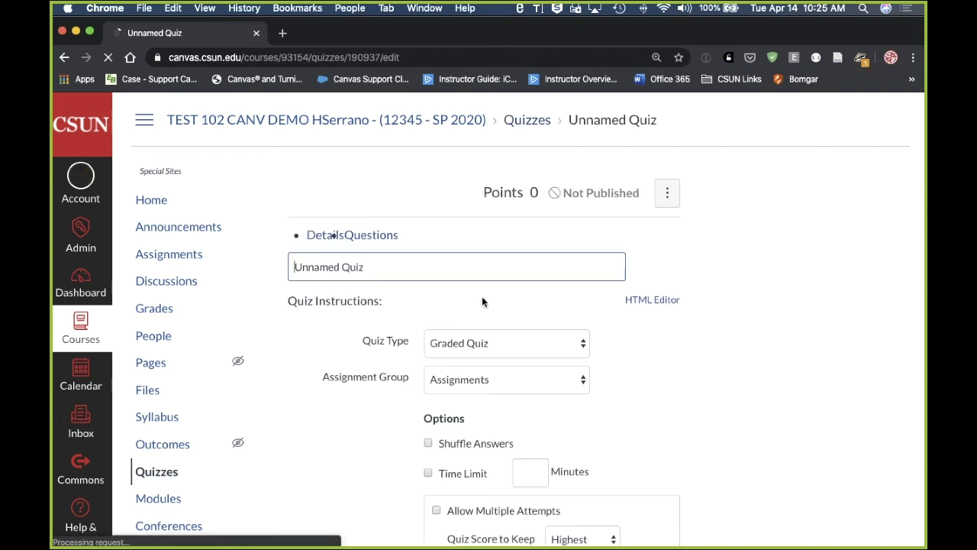
left_click(399, 282)
key("super+a")
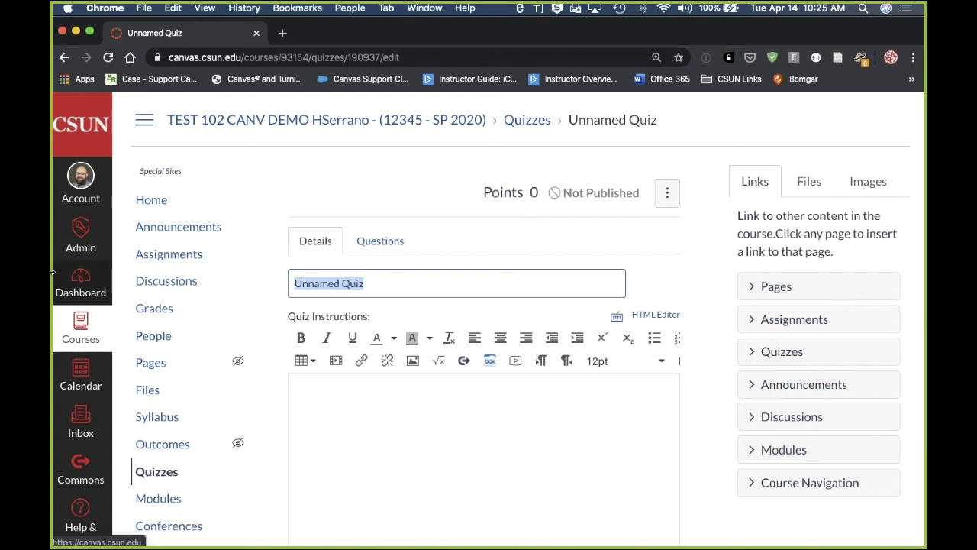
type("Sampl")
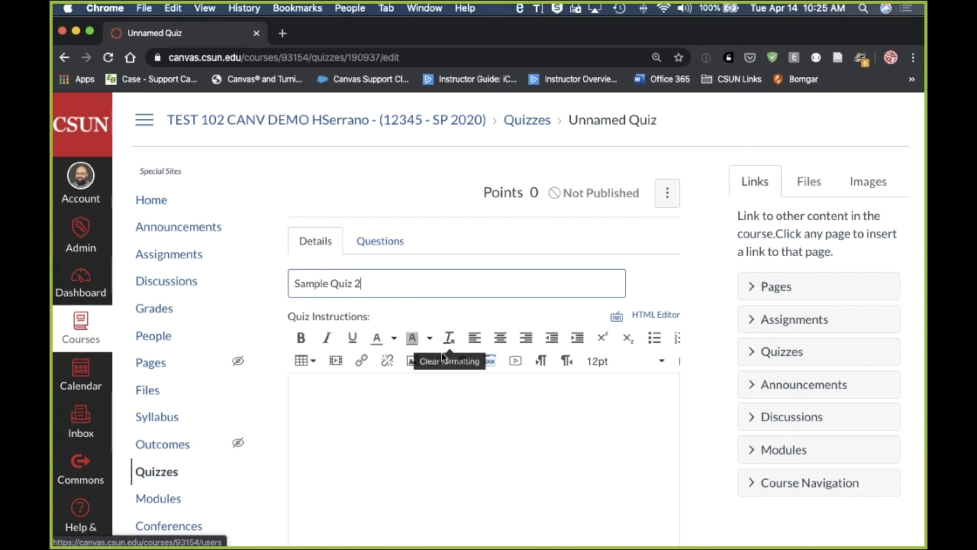
Enter the quiz instructions "you will have 10 minutes." and set a time limit of 10 minutes.
left_click(450, 417)
type("you")
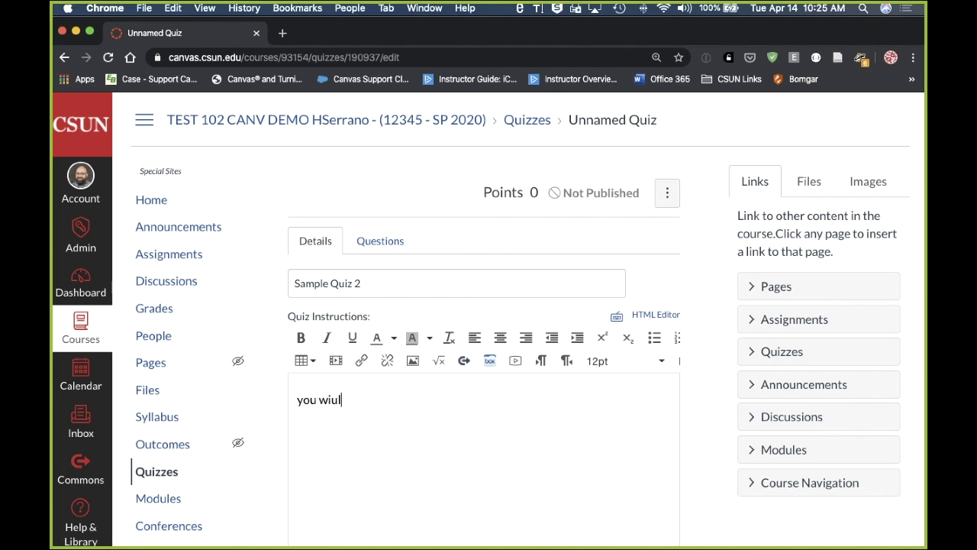
type(" will have 10 minutes.")
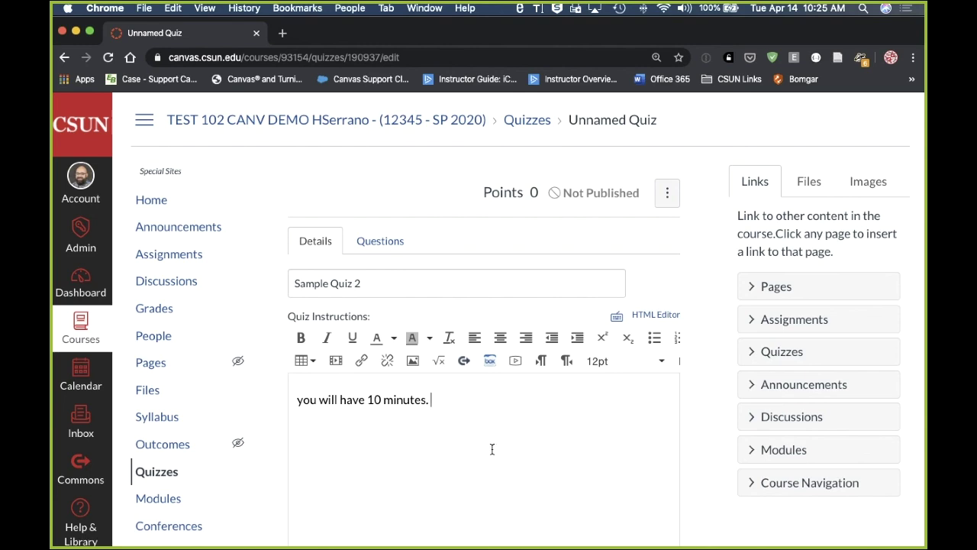
scroll(492, 449, "down", 10)
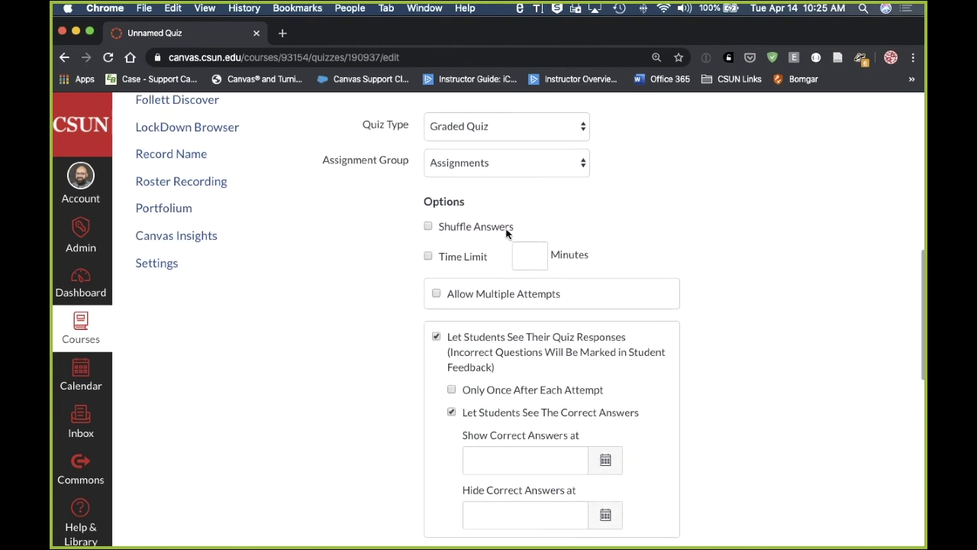
left_click(428, 255)
type("10")
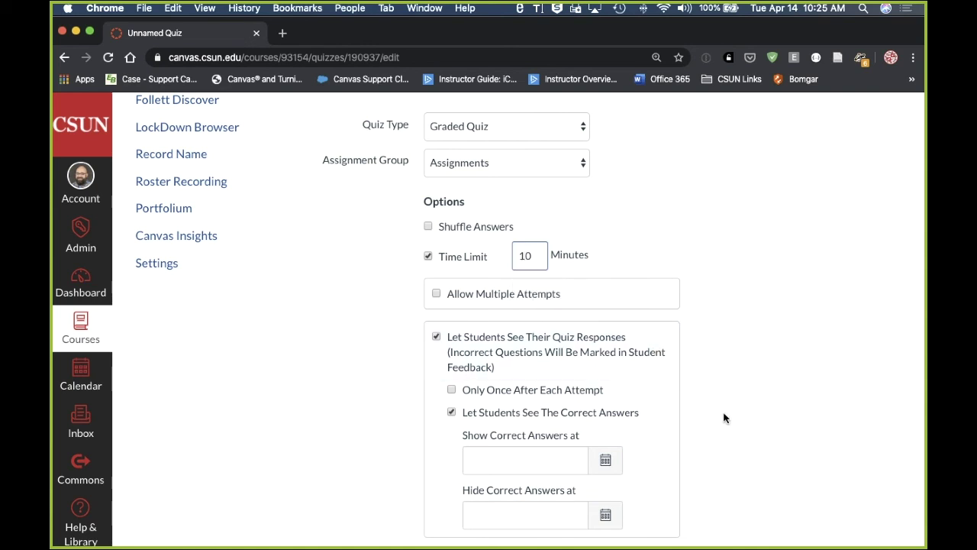
Set the quiz's due date for Everyone to Apr 24 11:59pm.
scroll(725, 418, "down", 15)
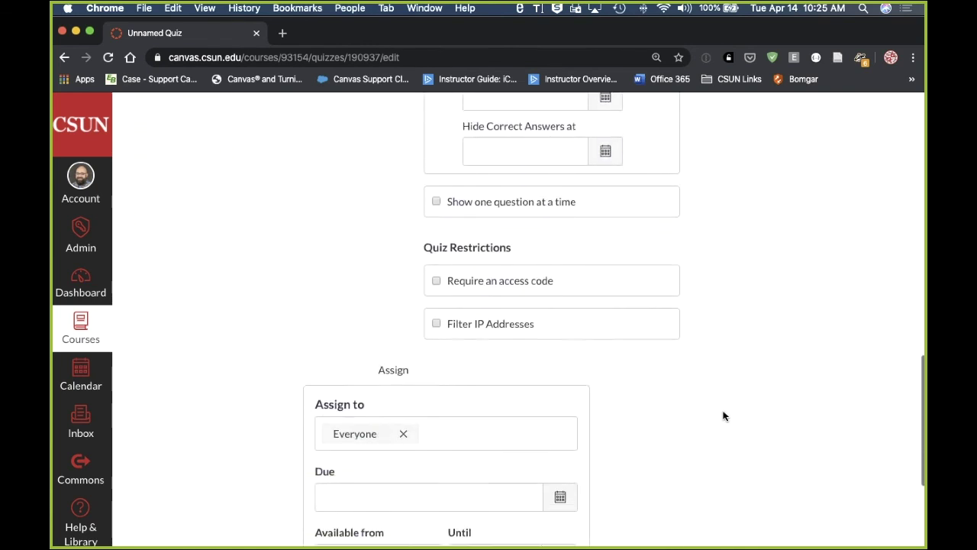
left_click(569, 340)
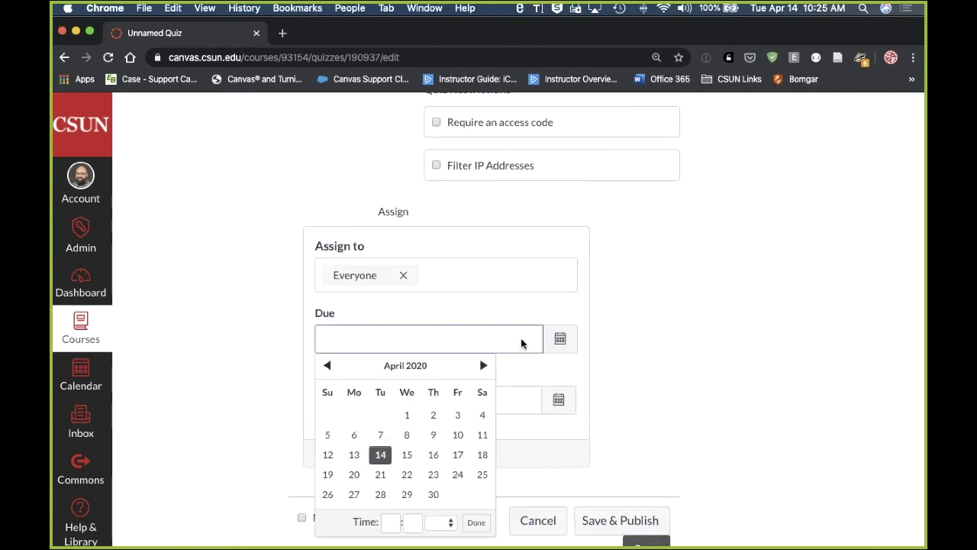
left_click(457, 475)
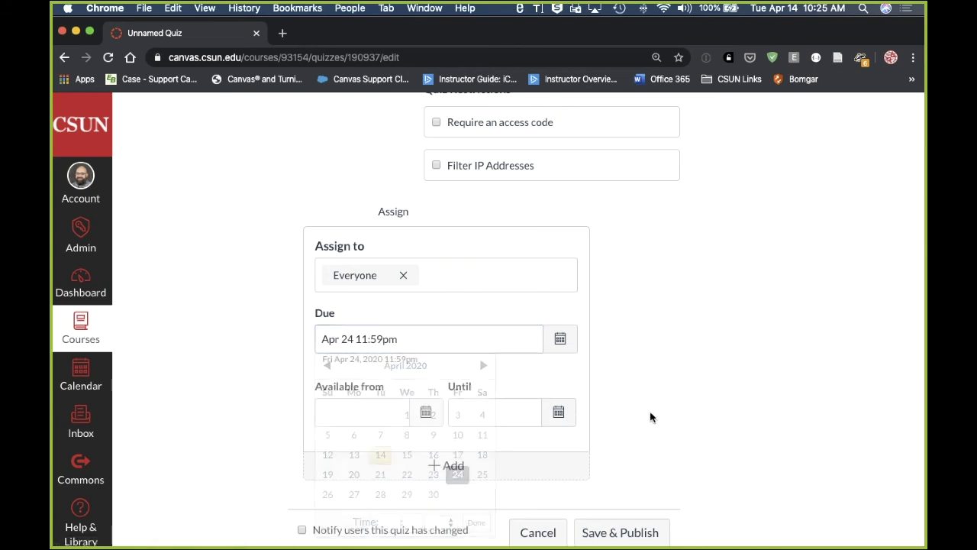
Make the quiz available from Apr 20 12am until Apr 26 11:59pm and save it without publishing.
left_click(425, 412)
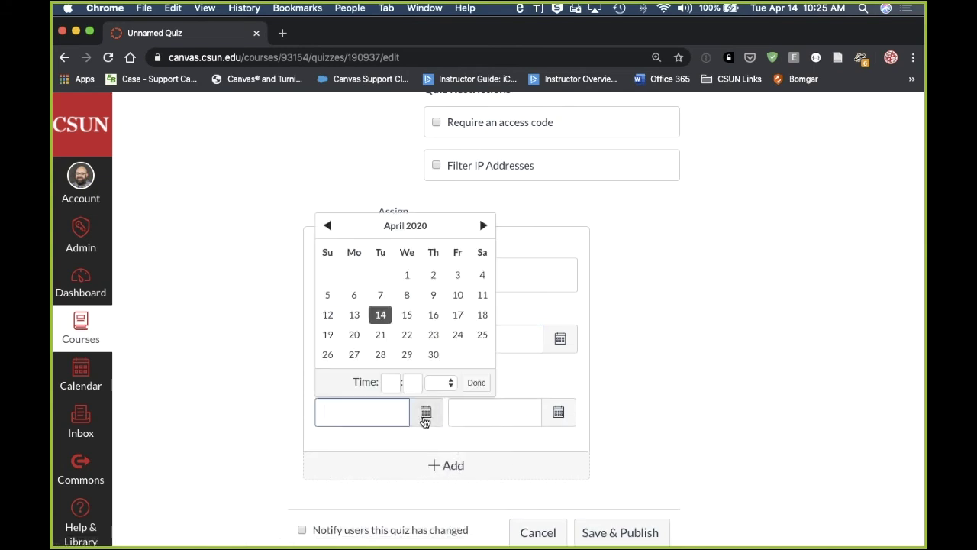
left_click(354, 336)
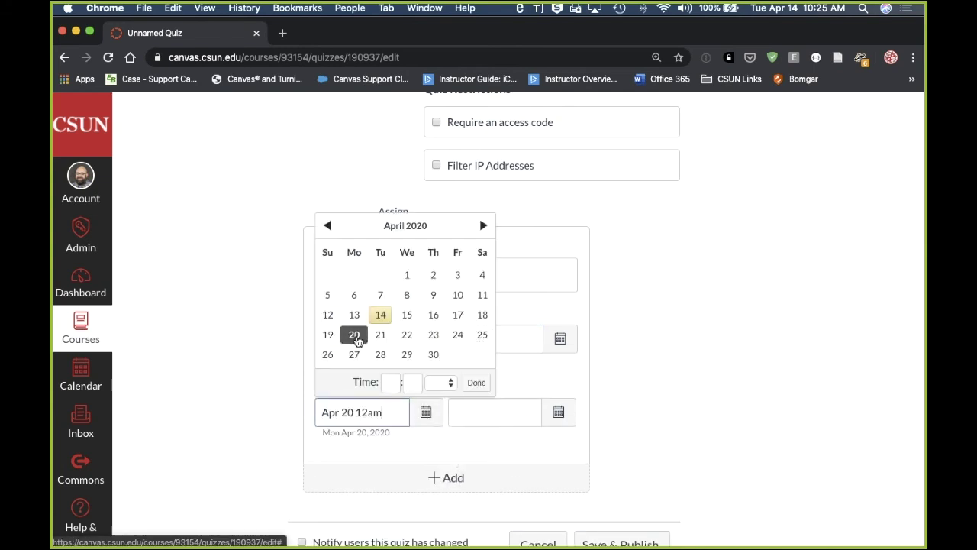
left_click(572, 412)
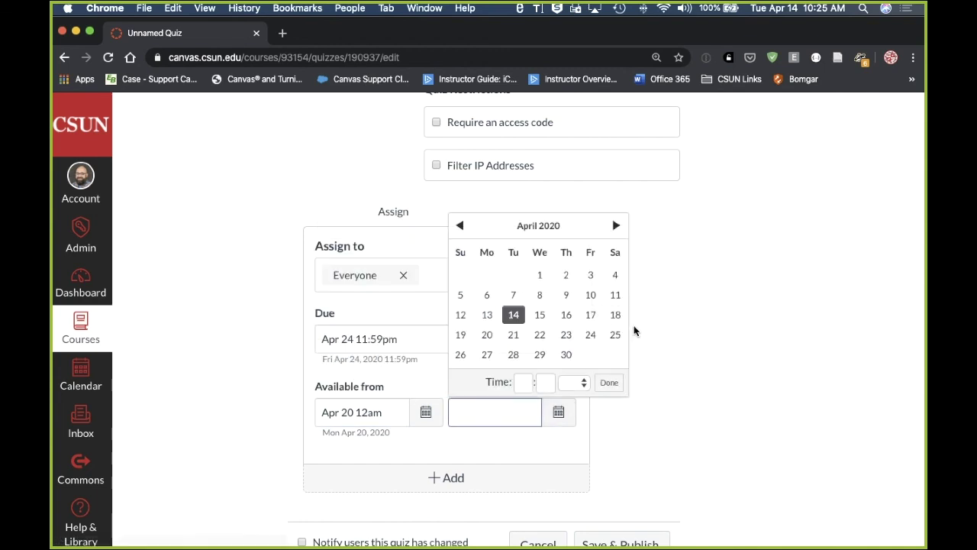
left_click(459, 356)
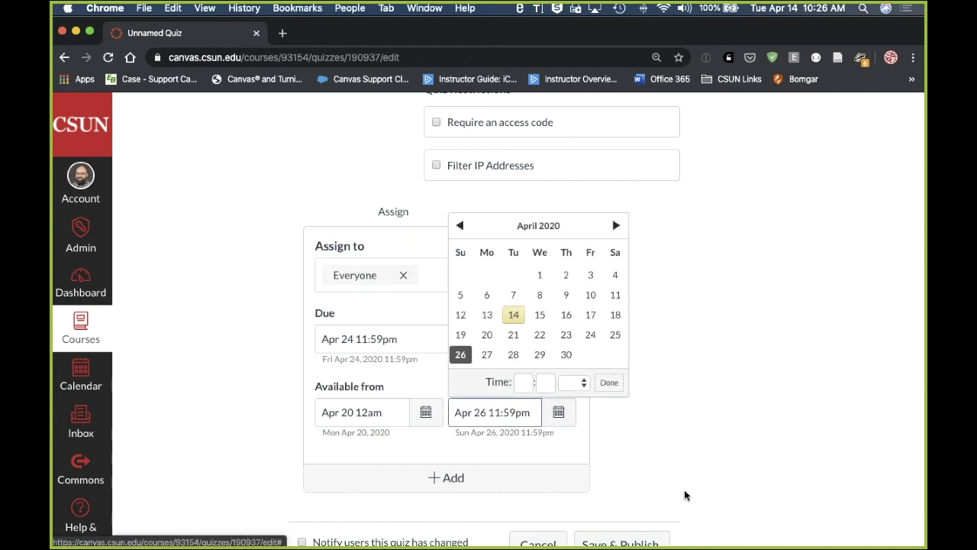
left_click(661, 454)
scroll(661, 458, "down", 2)
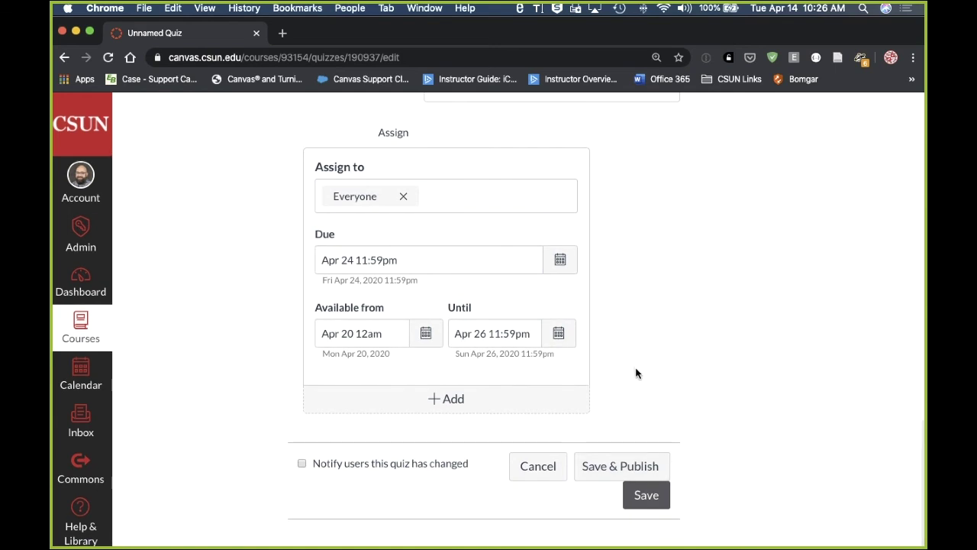
left_click(649, 500)
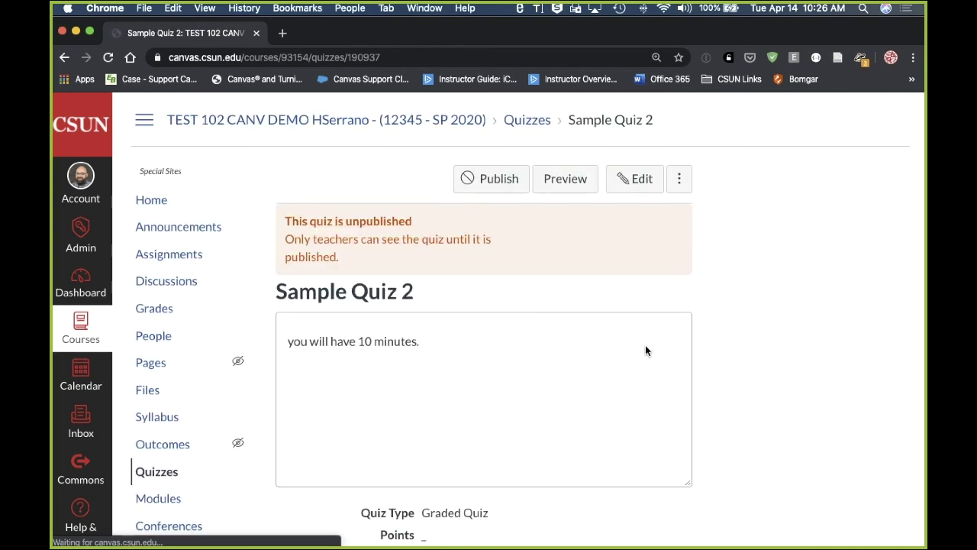
Review the details of Sample Quiz 2 and check the quiz list in the student's view in Opera.
scroll(549, 320, "down", 1)
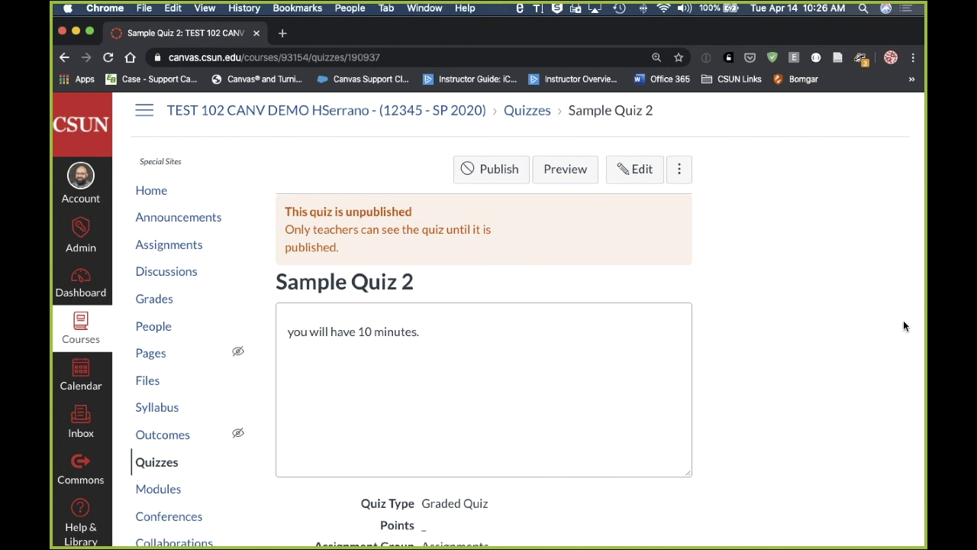
scroll(779, 259, "down", 5)
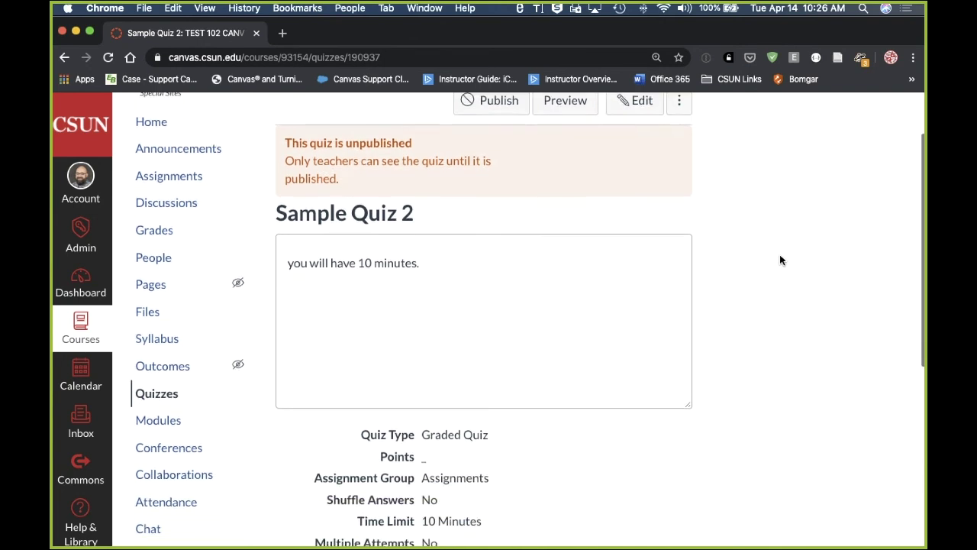
scroll(779, 259, "up", 3)
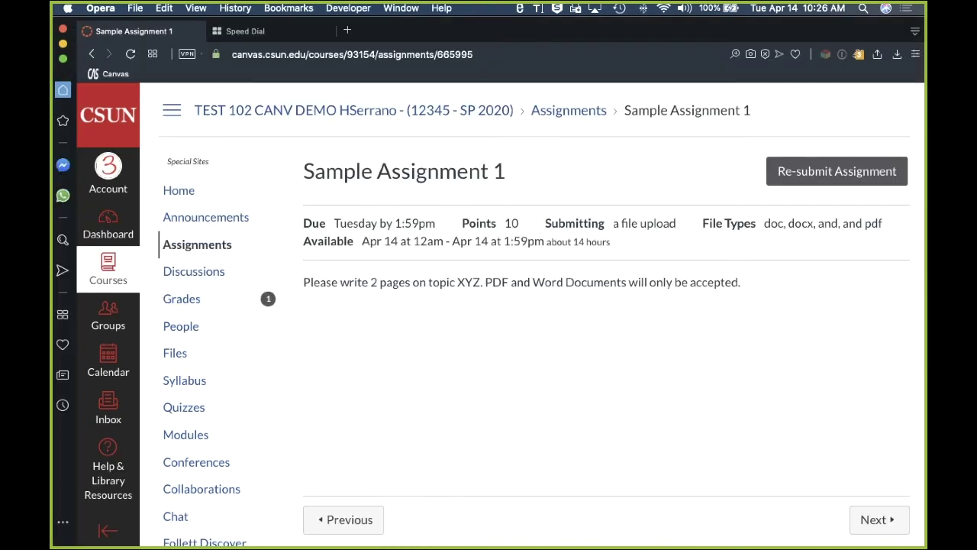
left_click(193, 406)
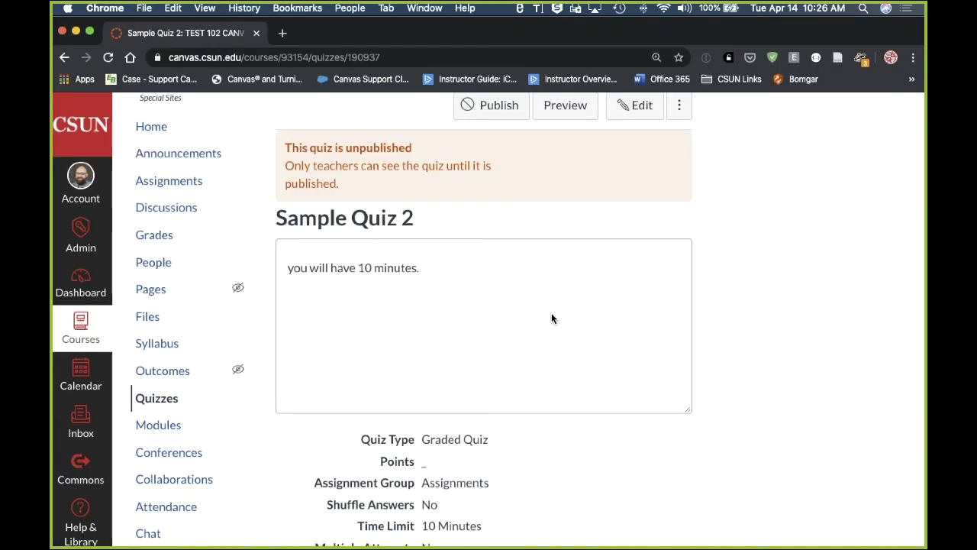
scroll(441, 402, "up", 1)
scroll(484, 414, "down", 2)
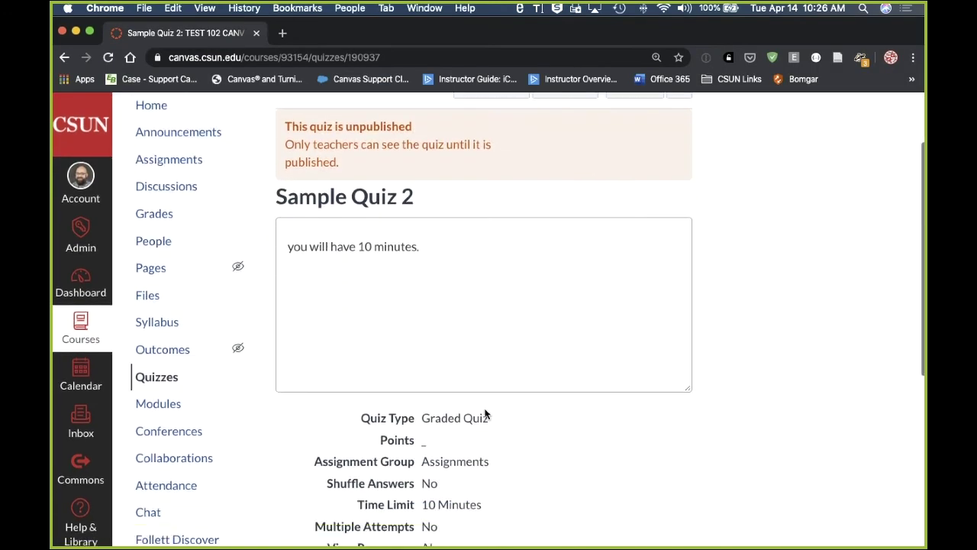
Publish Sample Quiz 2, then switch to Opera and open it from the student's quiz list to check its availability.
scroll(485, 413, "up", 1)
scroll(485, 412, "up", 2)
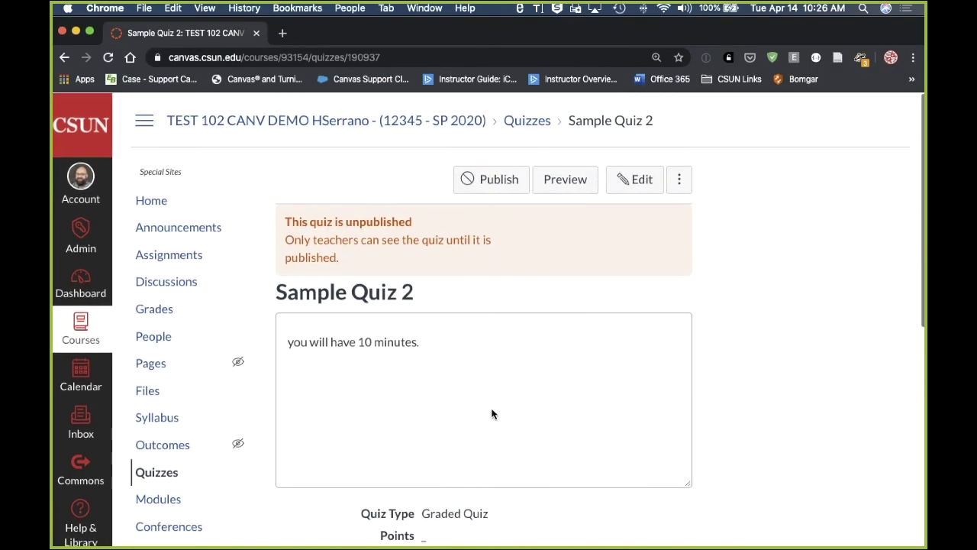
left_click(489, 183)
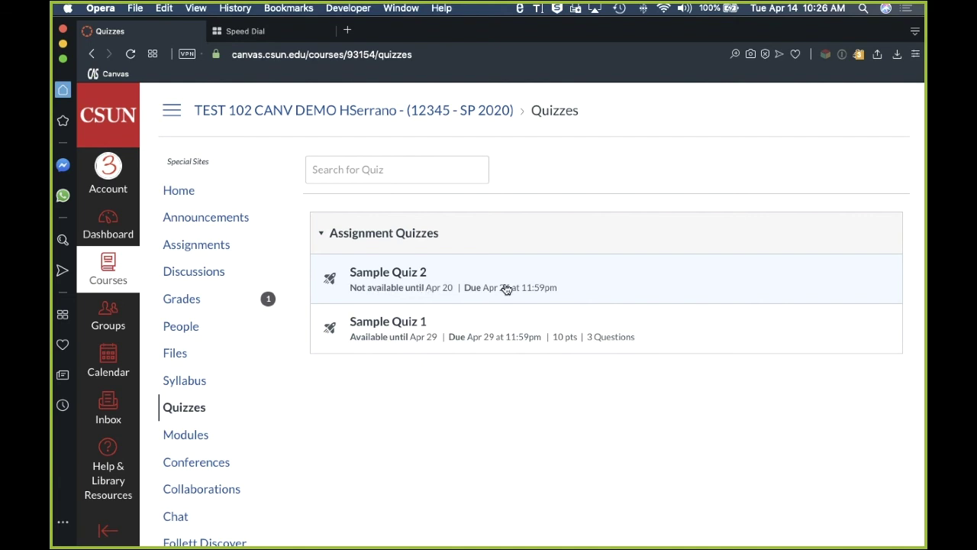
mouse_move(442, 290)
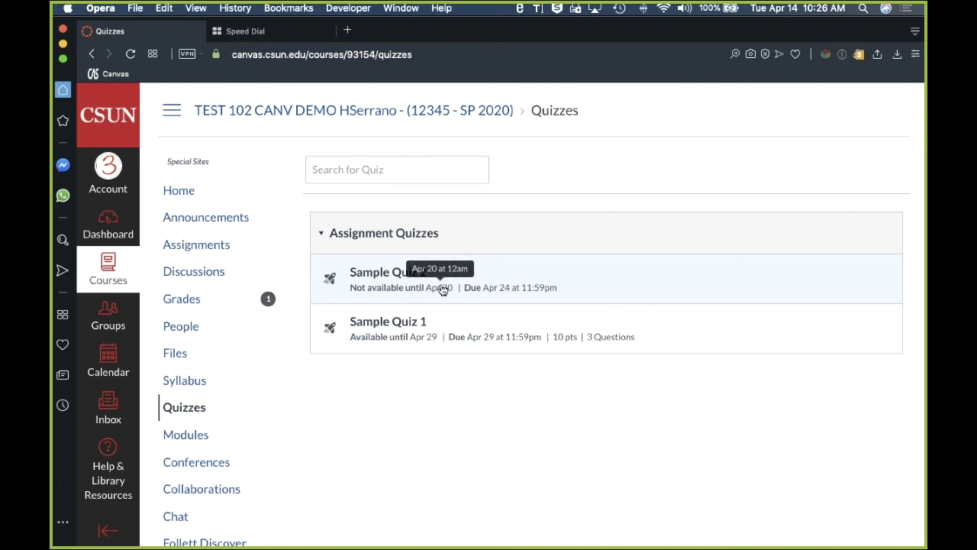
left_click(384, 273)
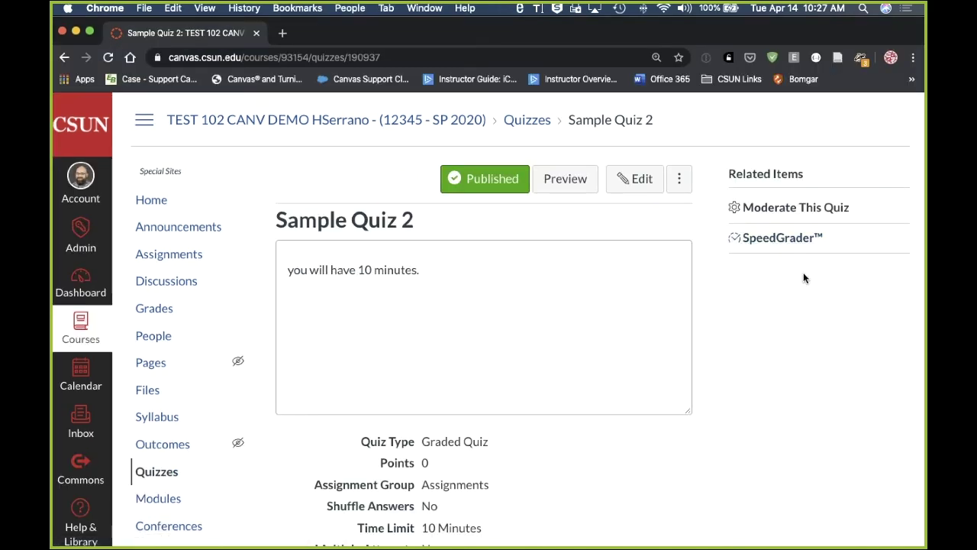
Moderate Sample Quiz 2 to give test student 03 an extra 5 minutes on every attempt.
left_click(802, 207)
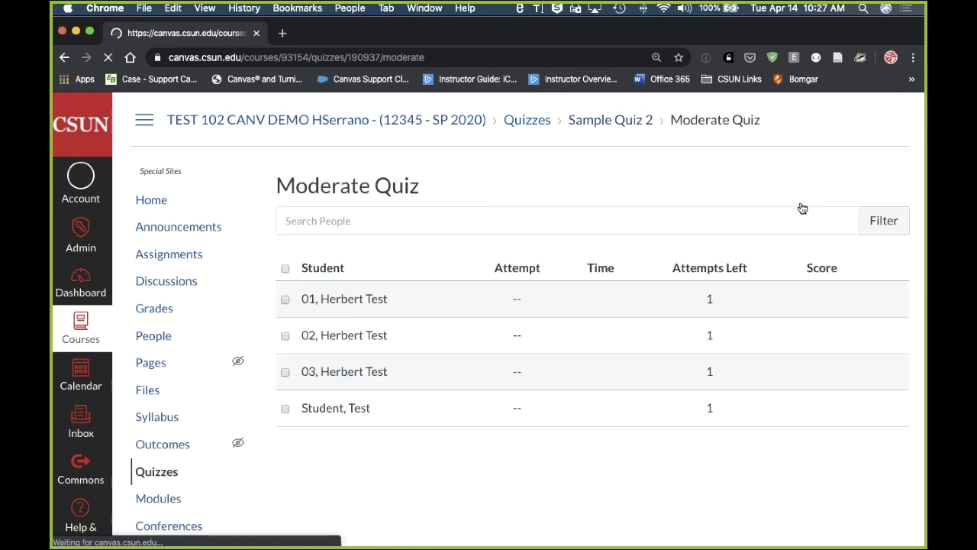
scroll(687, 431, "down", 2)
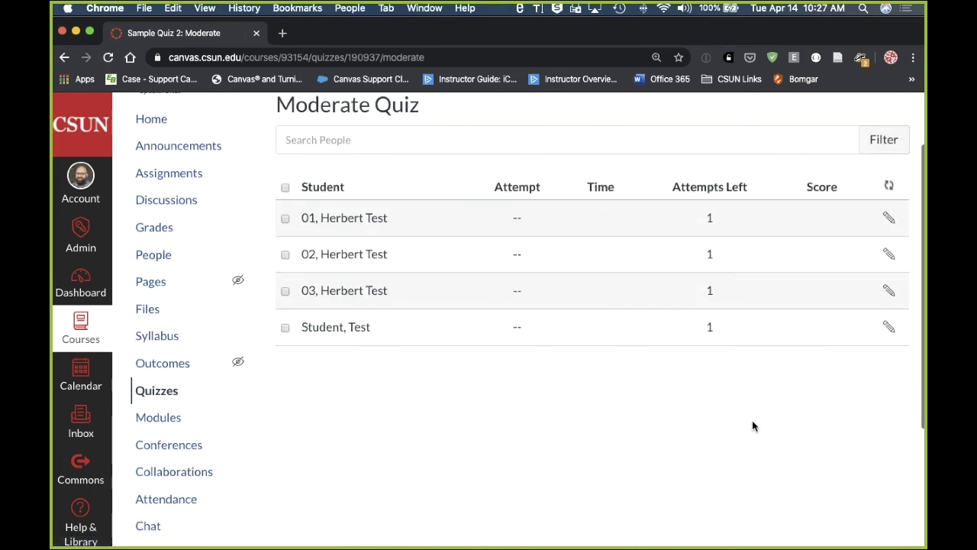
left_click(890, 291)
left_click(547, 341)
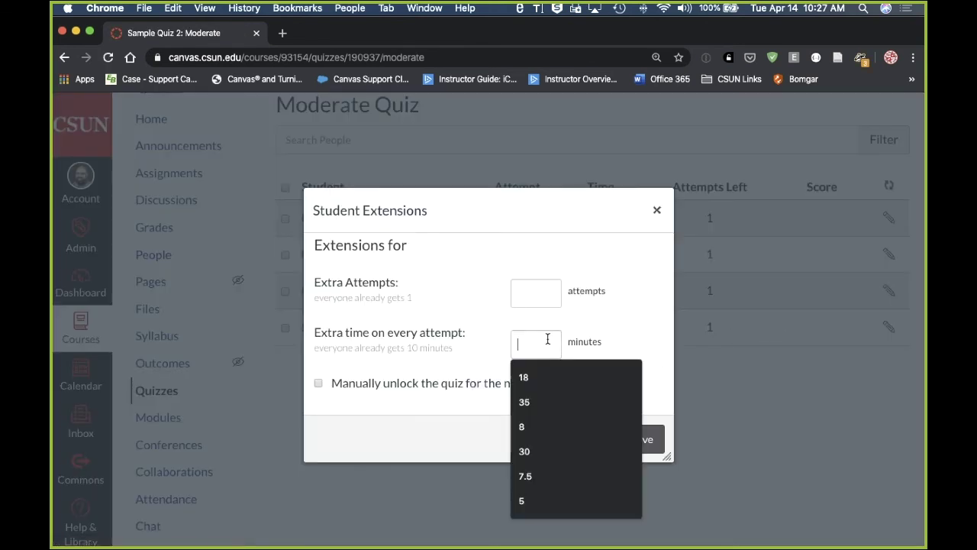
type("5")
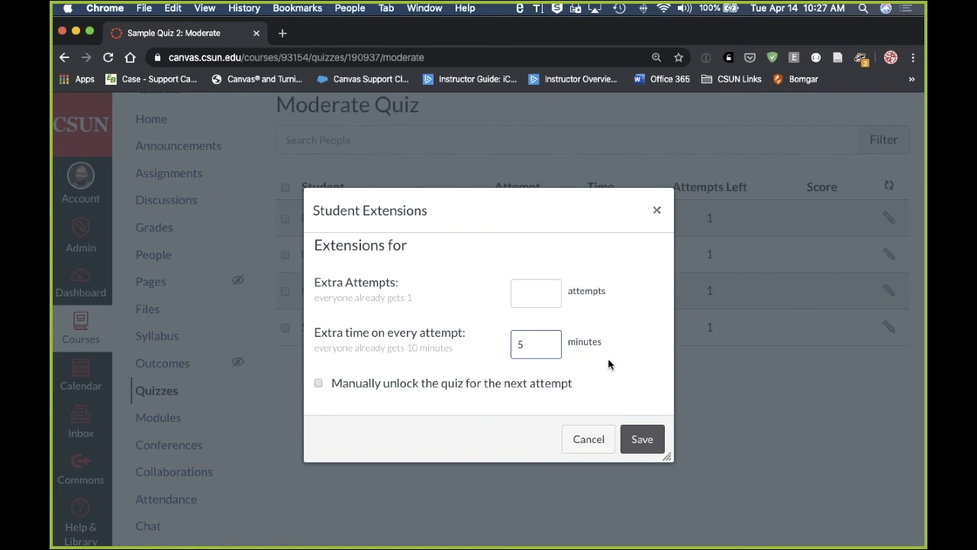
left_click(632, 397)
left_click(642, 439)
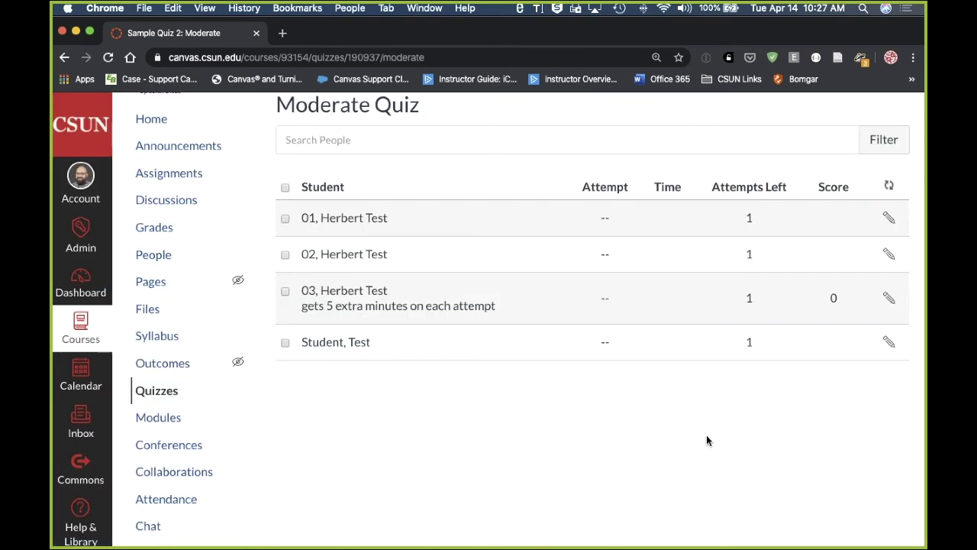
Return to Sample Quiz 2, review its dates, and edit it to add a separate date assignment for test student 03.
scroll(504, 420, "up", 2)
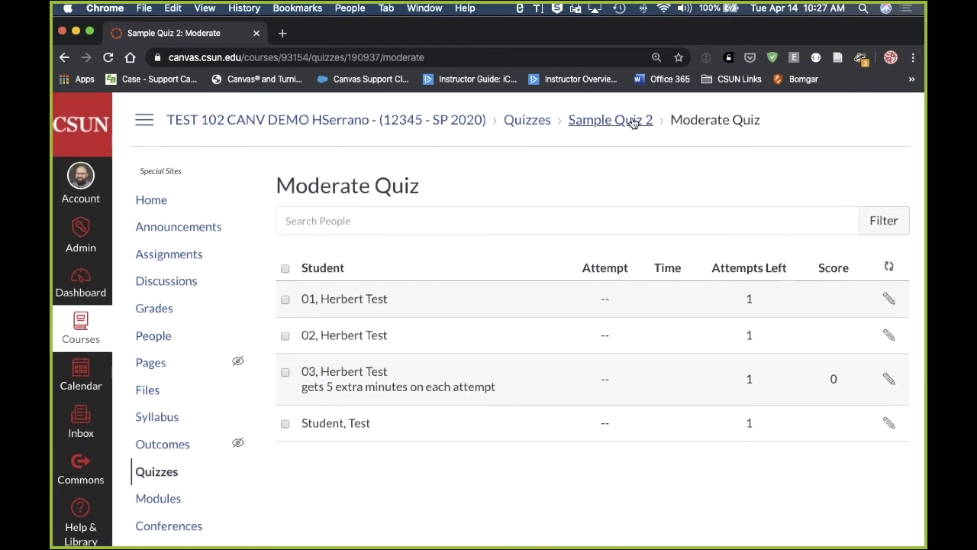
left_click(632, 123)
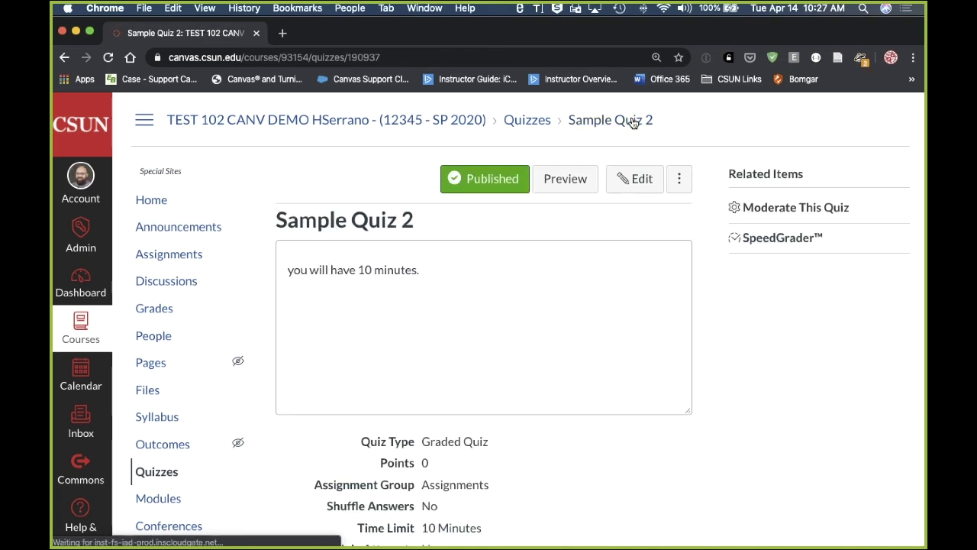
scroll(706, 515, "down", 8)
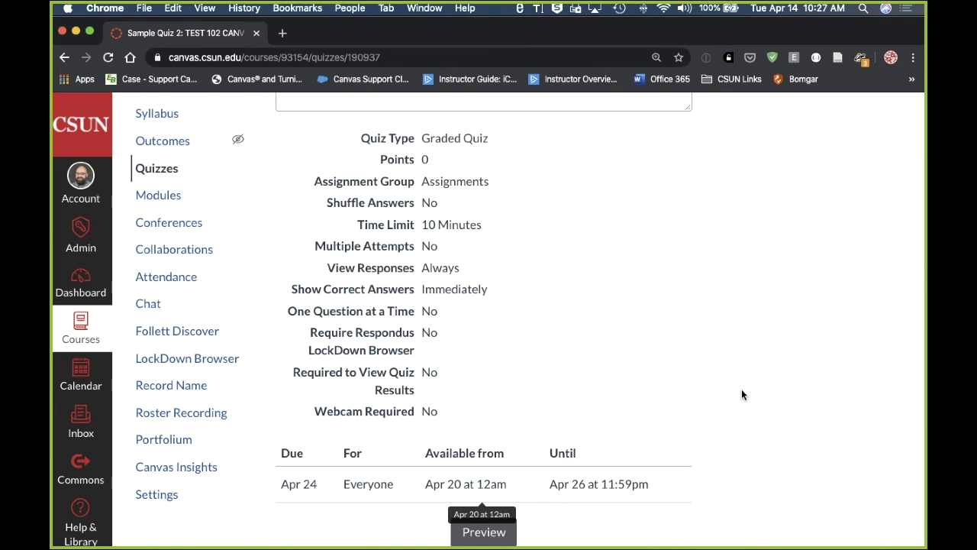
scroll(741, 393, "up", 10)
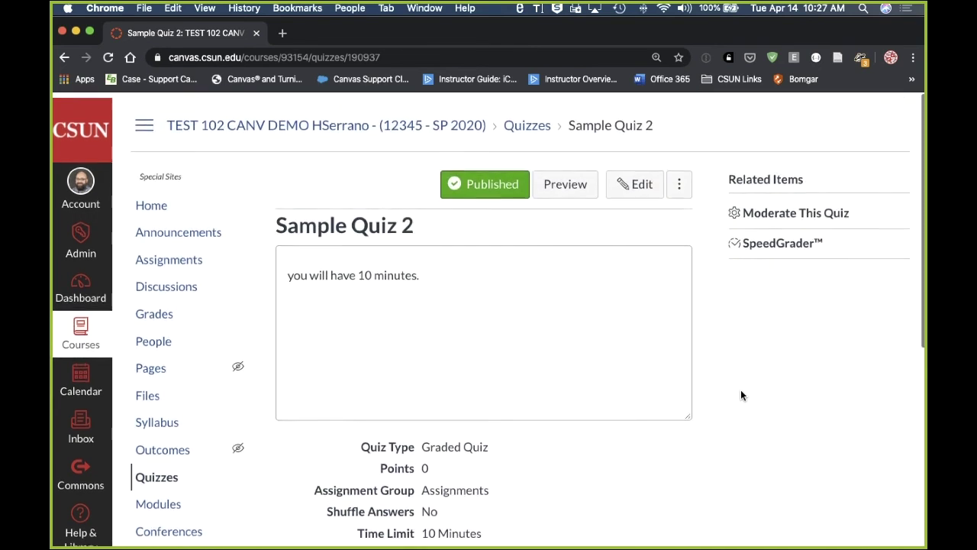
left_click(624, 181)
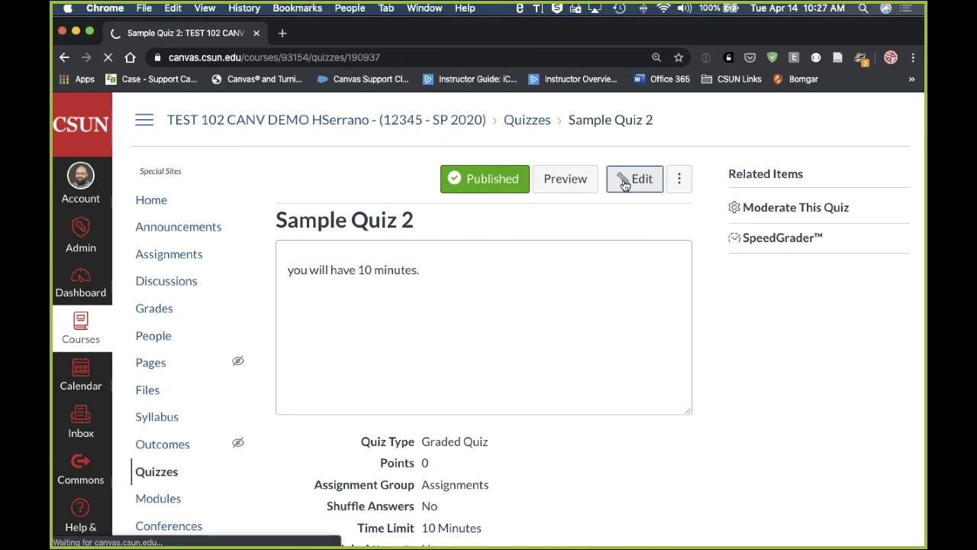
scroll(714, 452, "down", 10)
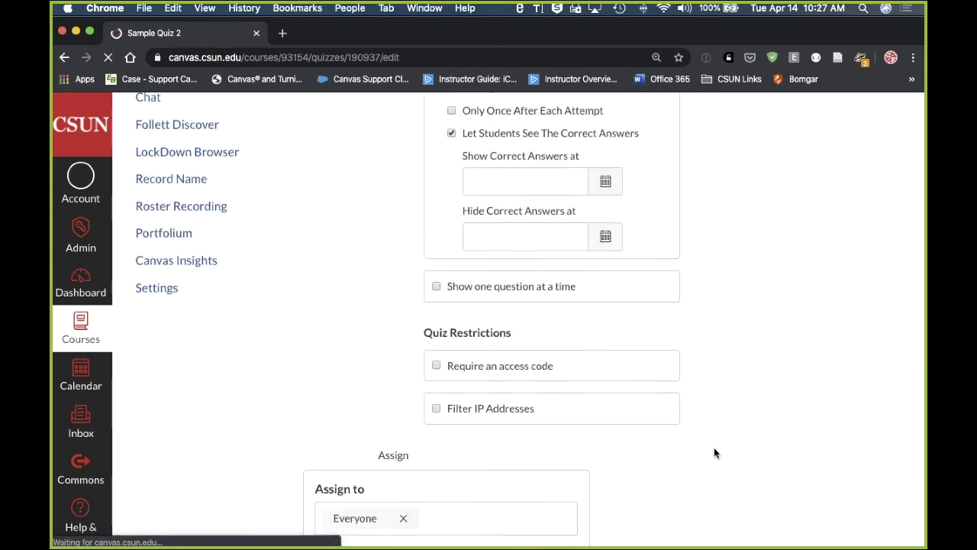
scroll(715, 450, "down", 5)
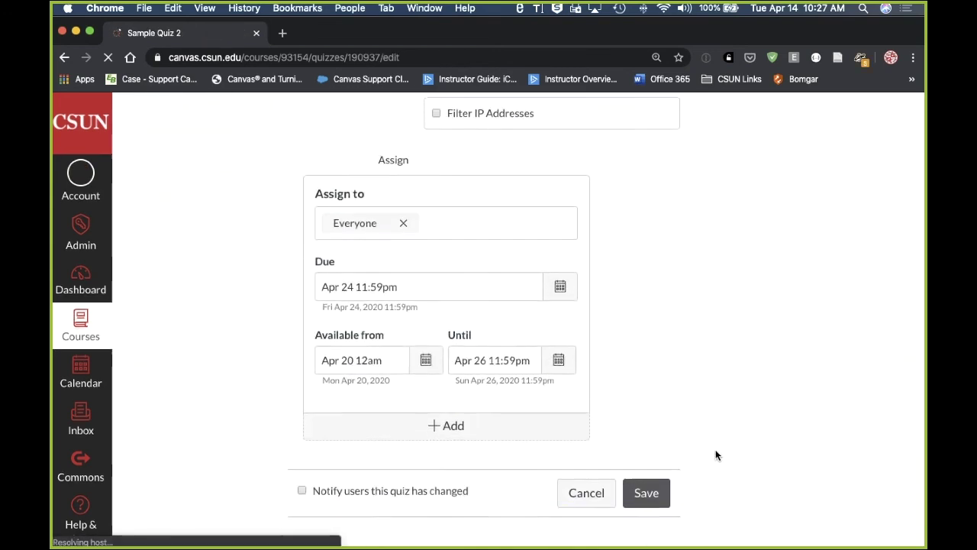
left_click(455, 438)
scroll(563, 458, "down", 3)
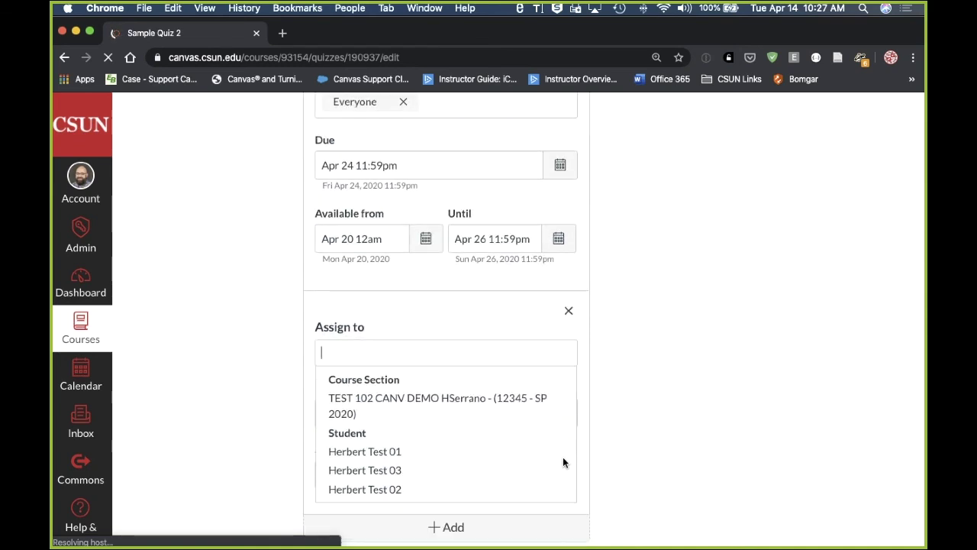
left_click(384, 471)
left_click(731, 427)
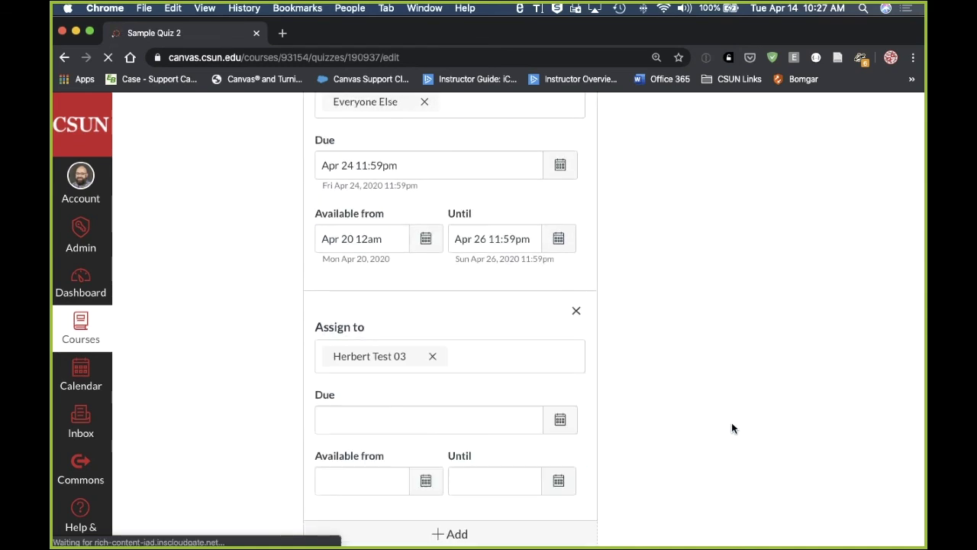
Set test student 03's due date for the quiz to Apr 14 1:59pm.
left_click(559, 421)
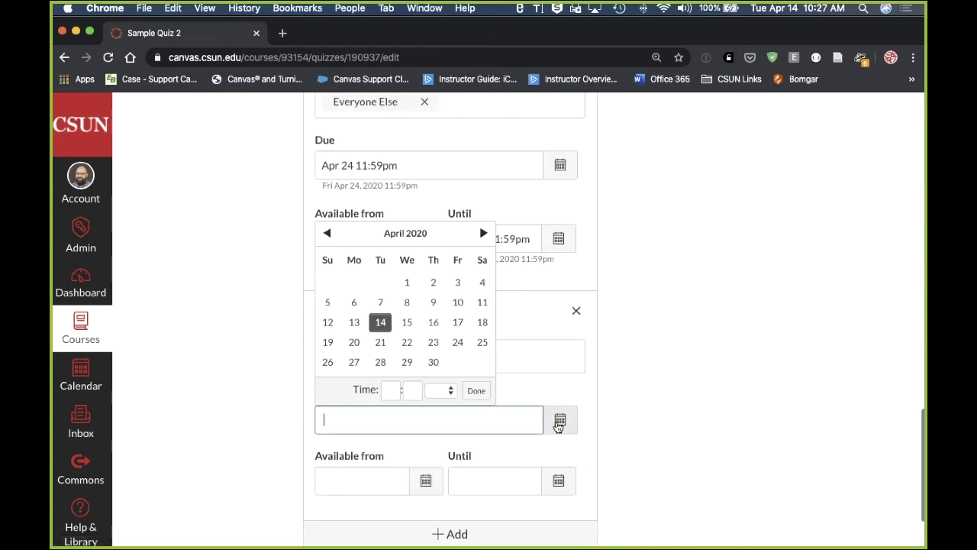
left_click(387, 325)
double_click(361, 419)
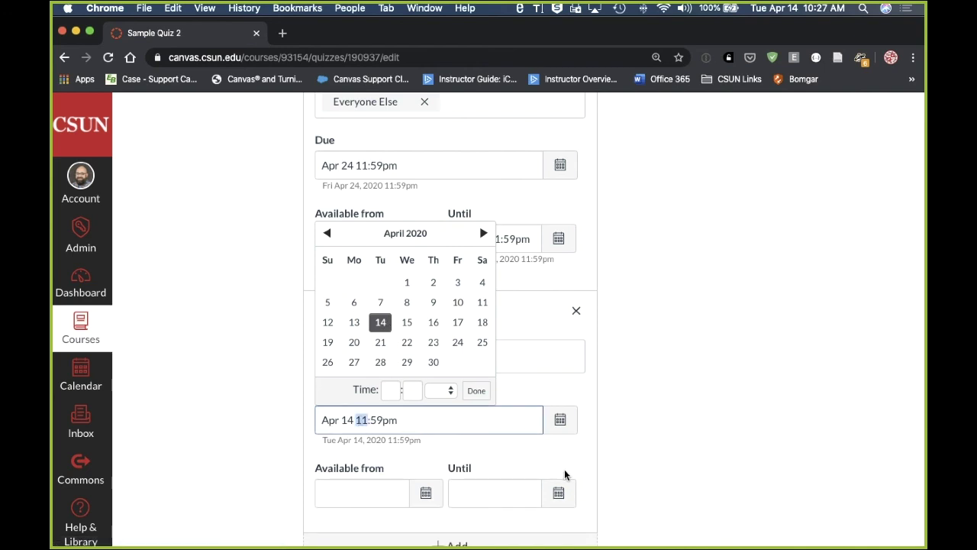
type("1")
left_click(777, 420)
scroll(713, 455, "down", 2)
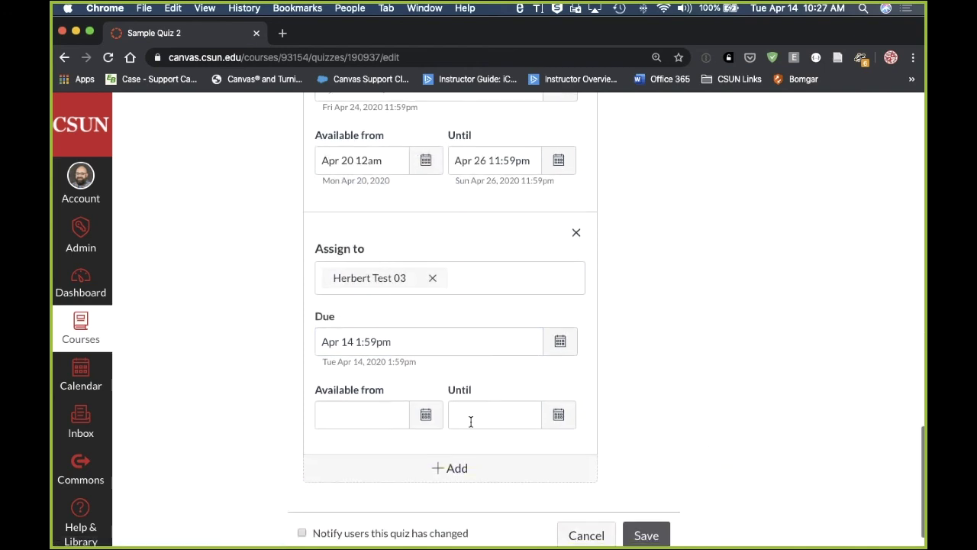
Make the quiz available to test student 03 from Apr 14 12am until Apr 14 1:59pm and save the quiz.
left_click(426, 421)
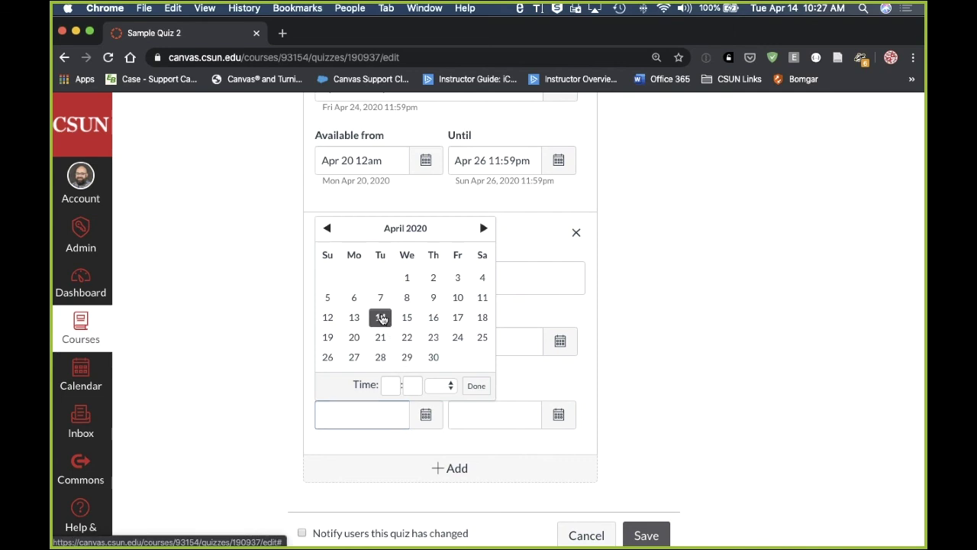
left_click(382, 319)
left_click(676, 373)
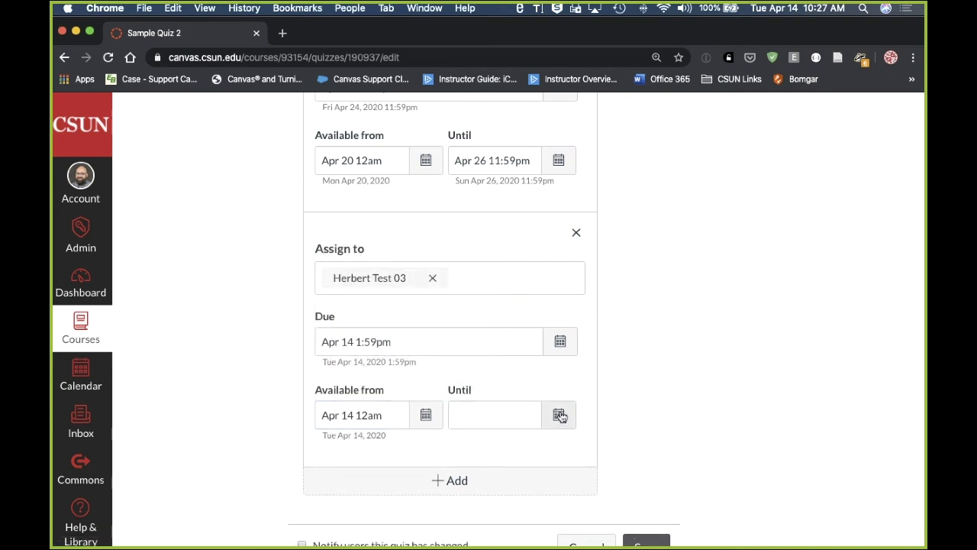
left_click(558, 416)
left_click(512, 316)
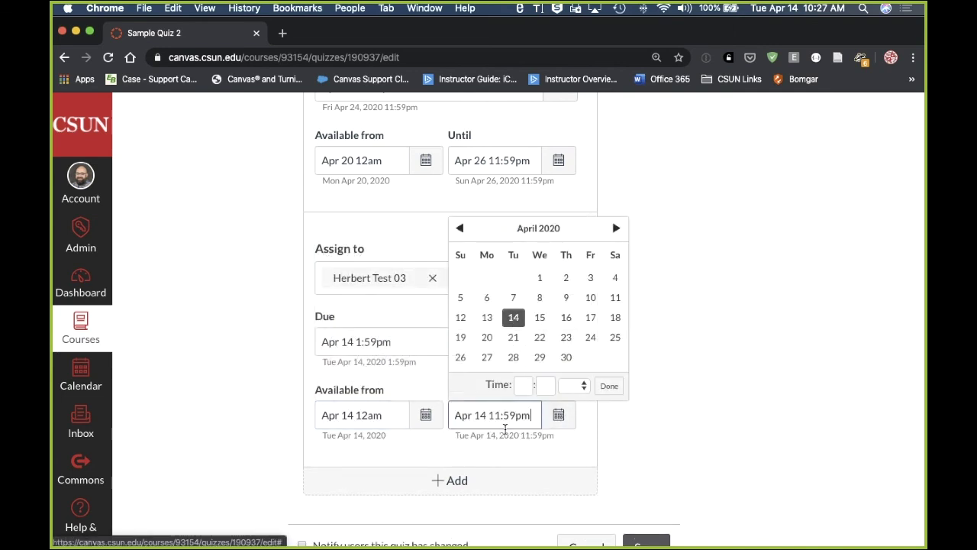
type("1")
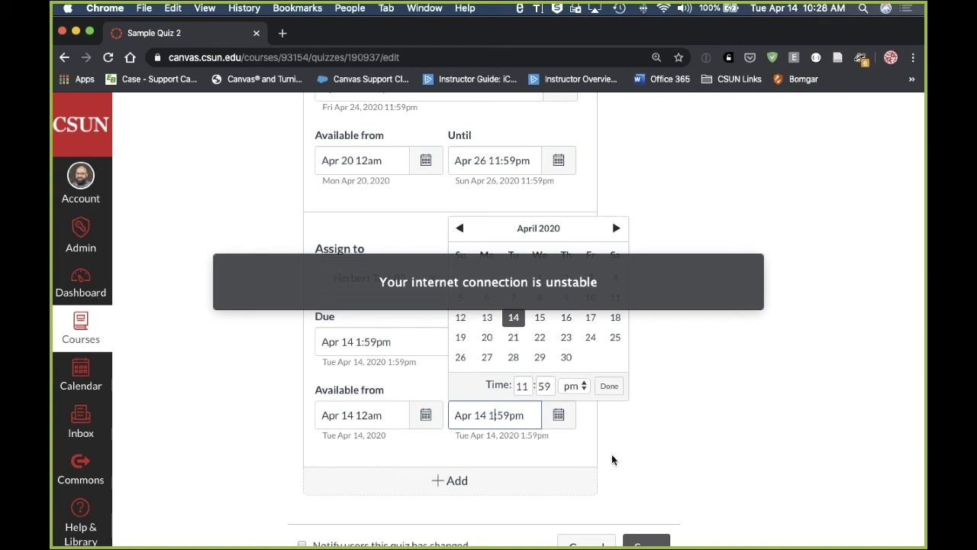
left_click(656, 454)
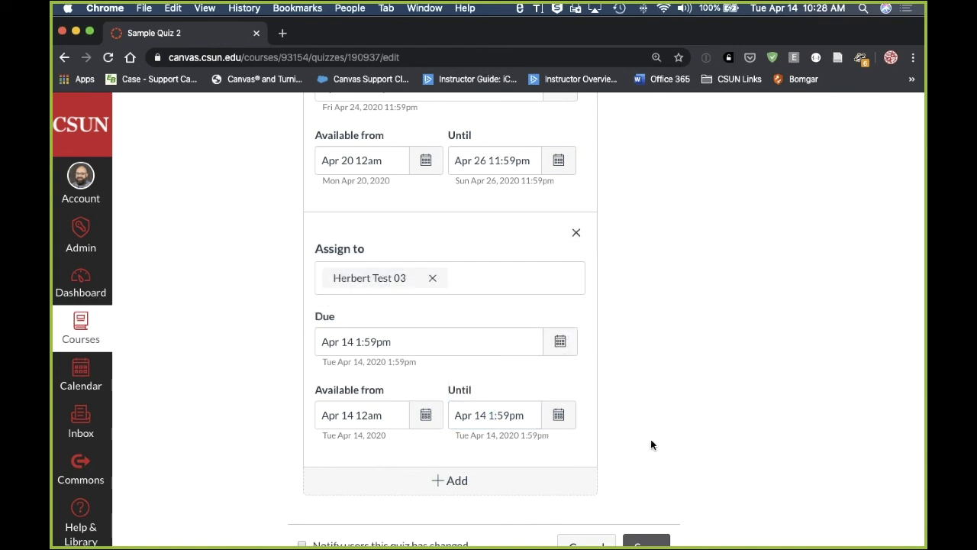
scroll(653, 448, "down", 2)
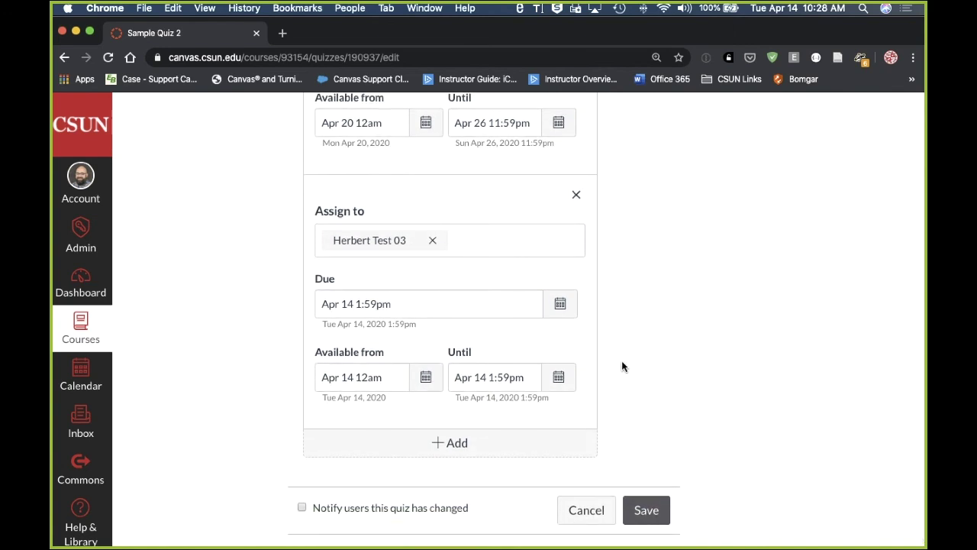
scroll(639, 360, "up", 2)
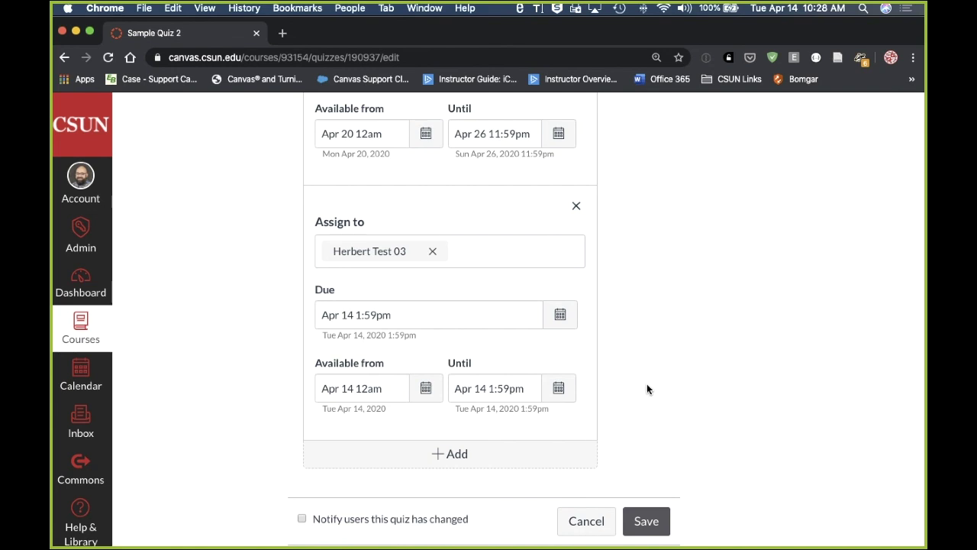
scroll(645, 390, "down", 1)
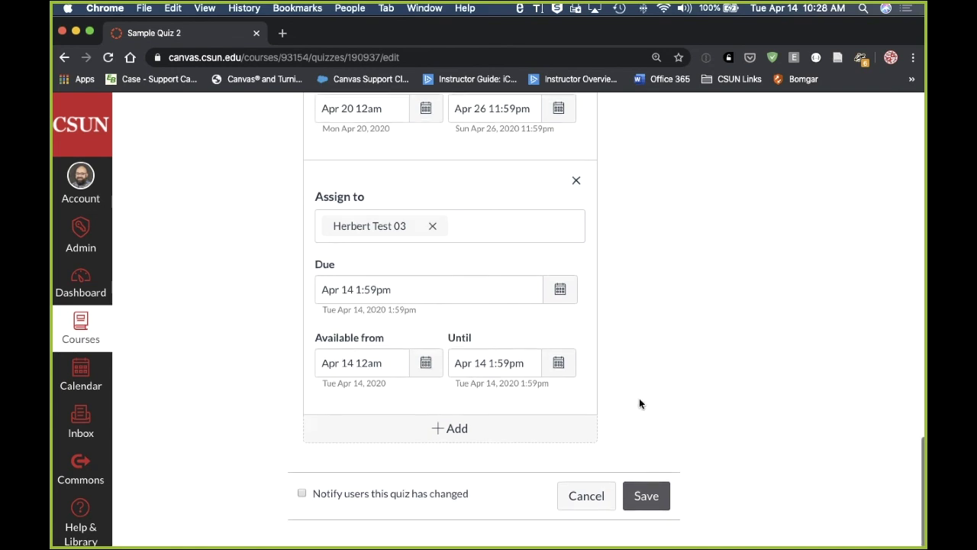
left_click(647, 497)
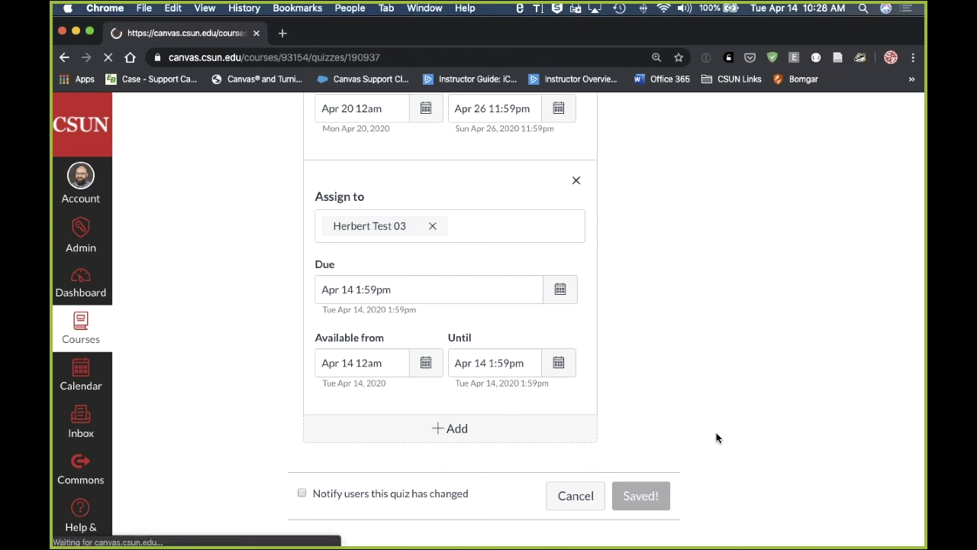
Switch to the student's view in Opera, take Sample Quiz 2, submit it without answers, and review the submission details.
key("super+Tab")
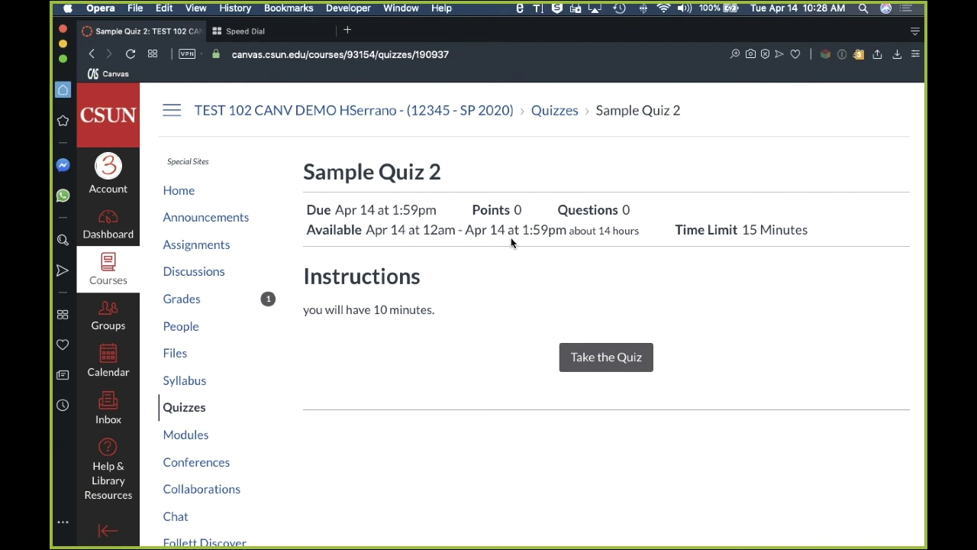
left_click(611, 358)
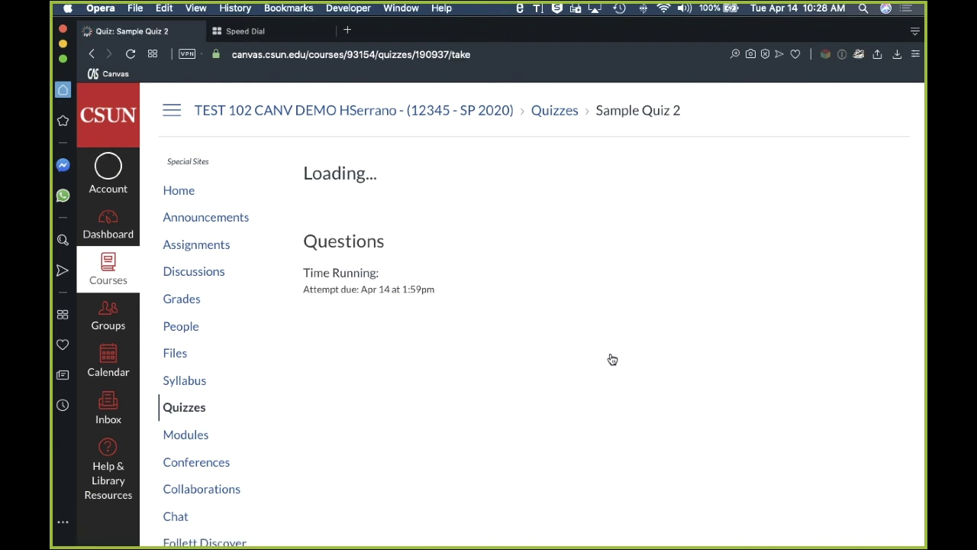
scroll(585, 405, "down", 3)
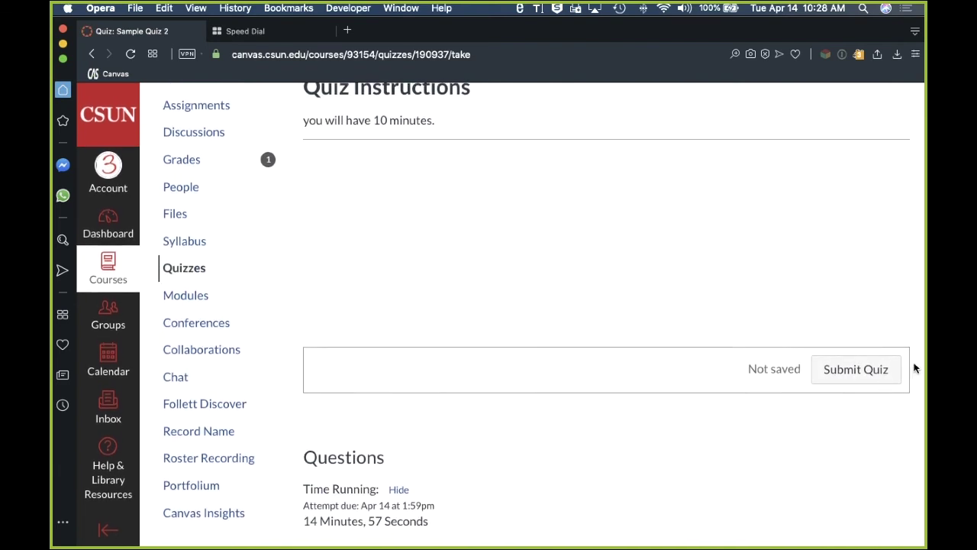
left_click(836, 379)
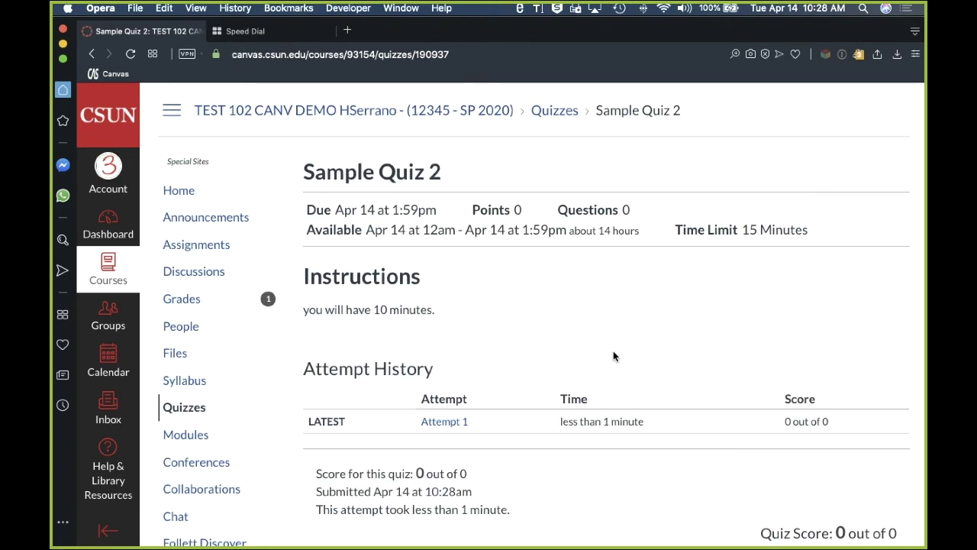
scroll(575, 388, "down", 3)
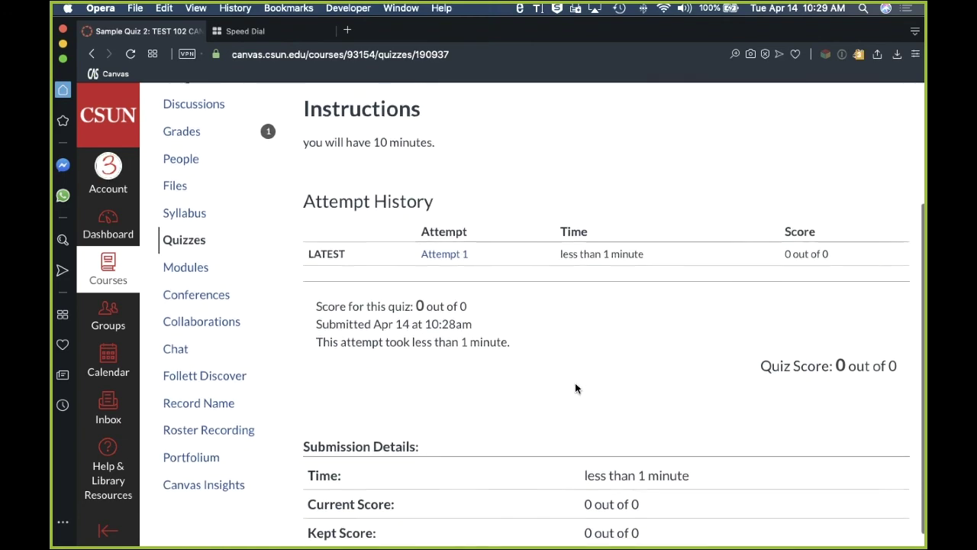
Switch back to the instructor's course in Chrome and review the quizzes list and the assignments list.
scroll(575, 388, "up", 3)
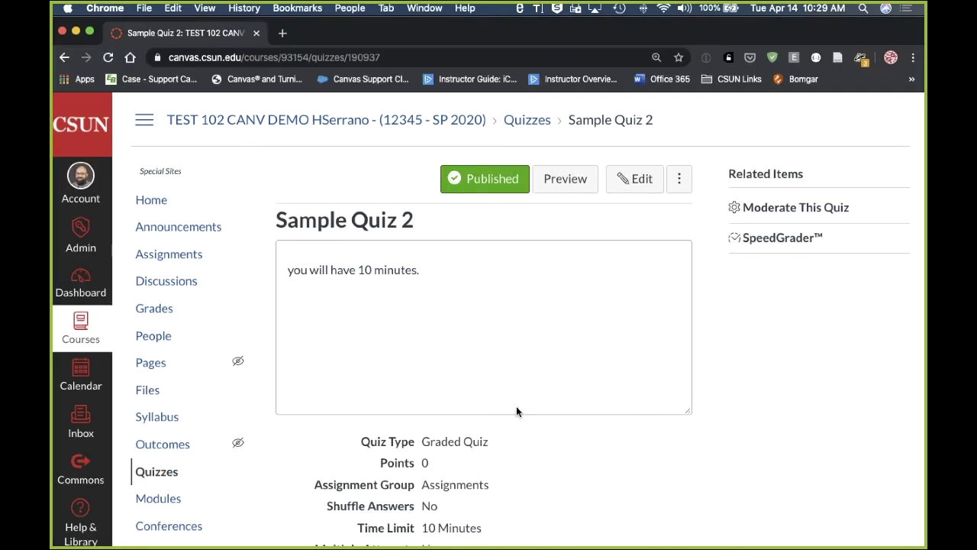
left_click(152, 475)
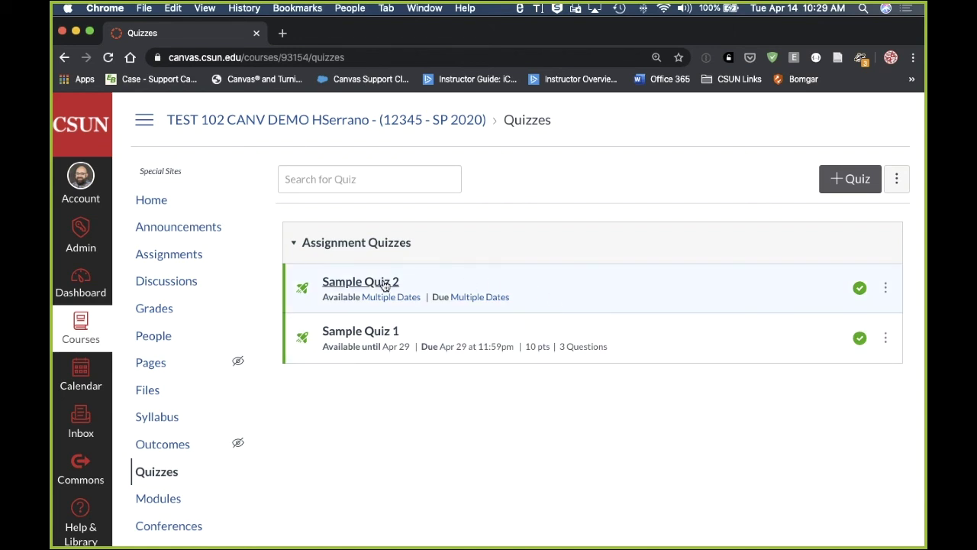
left_click(187, 264)
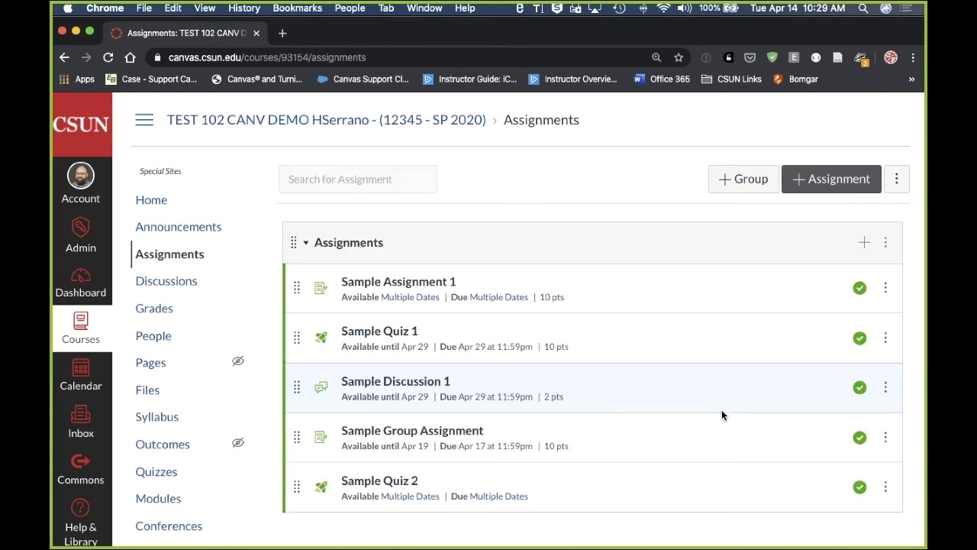
scroll(717, 444, "down", 3)
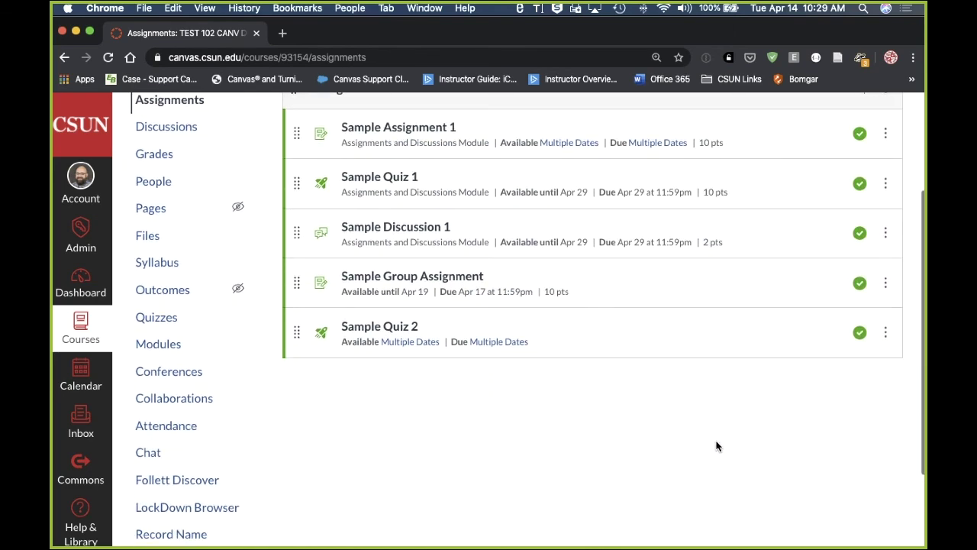
scroll(694, 431, "up", 4)
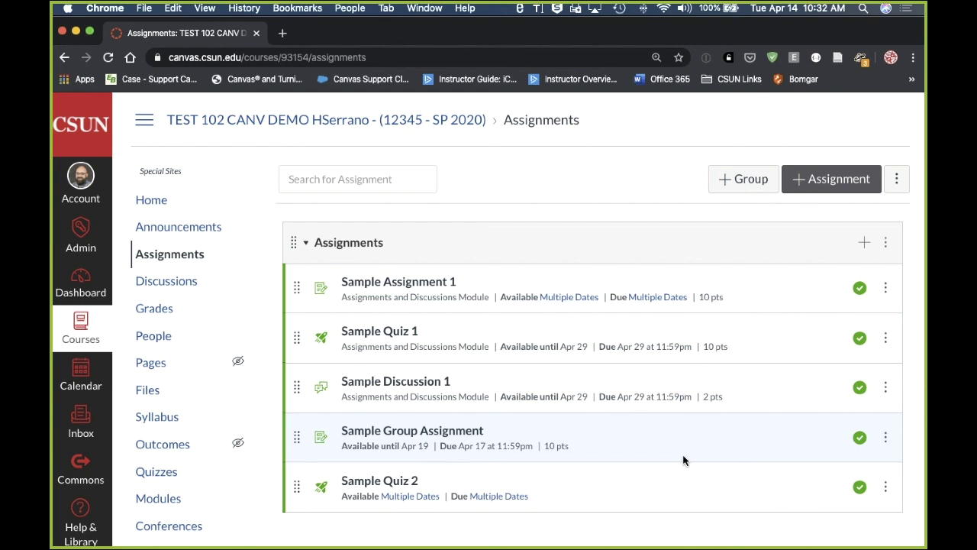
Search the web for "csun academic dishonesty" in a new browser tab.
left_click(283, 33)
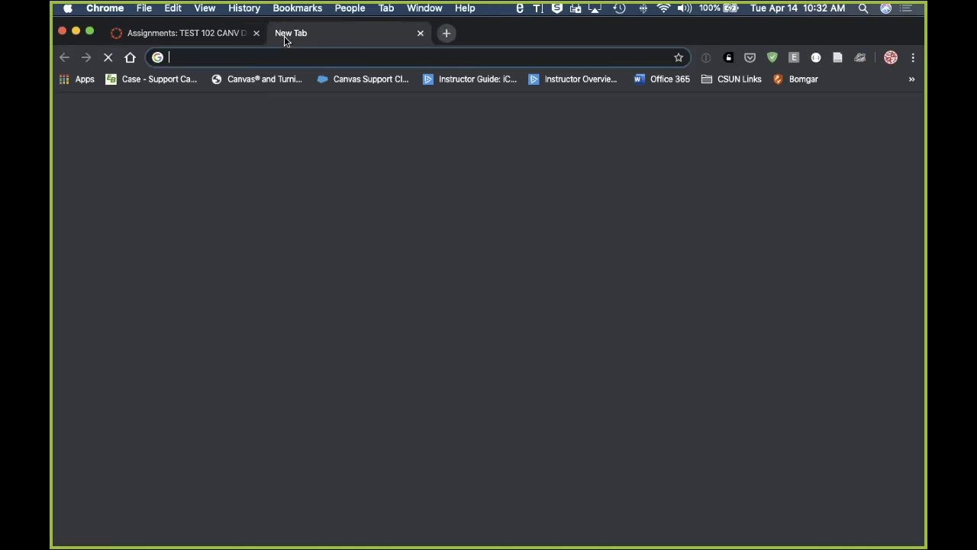
type("csun ")
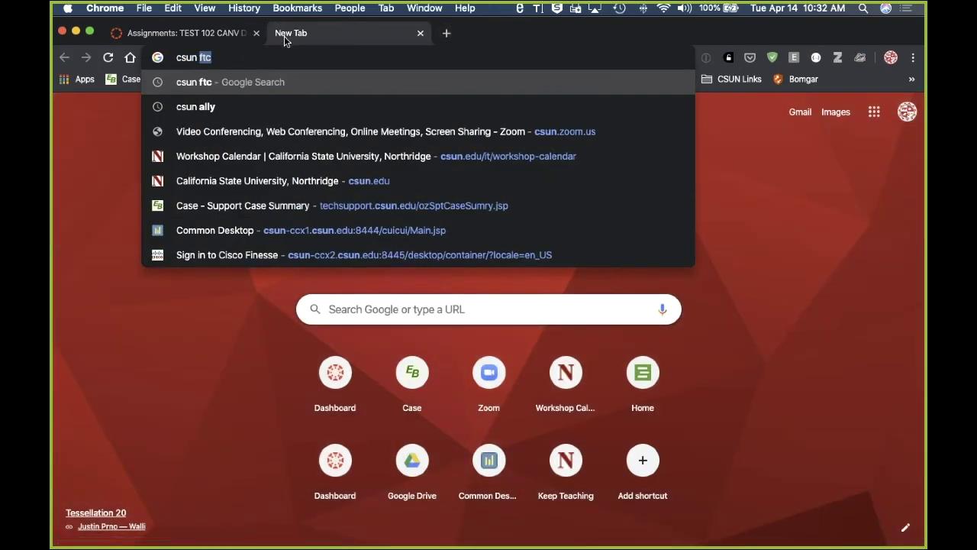
type("academic dis")
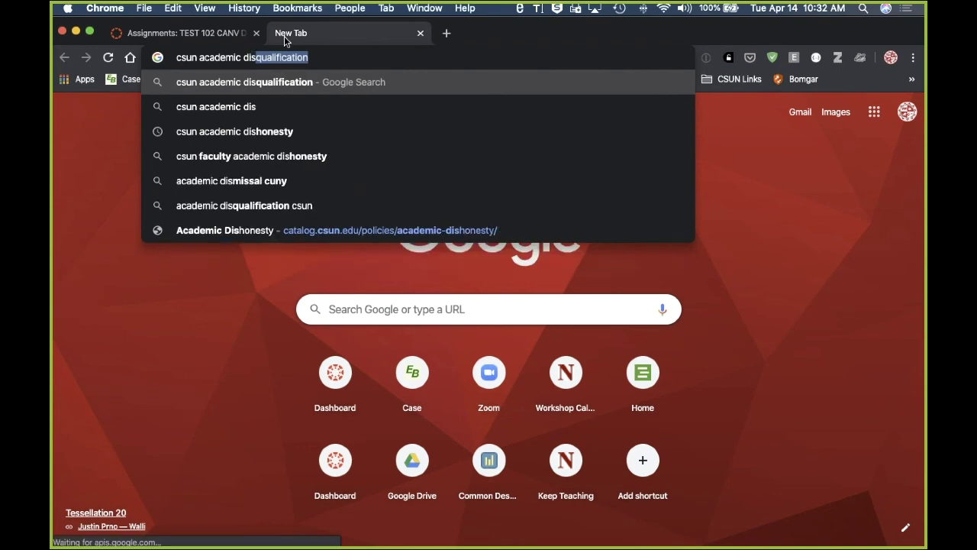
type("honesty")
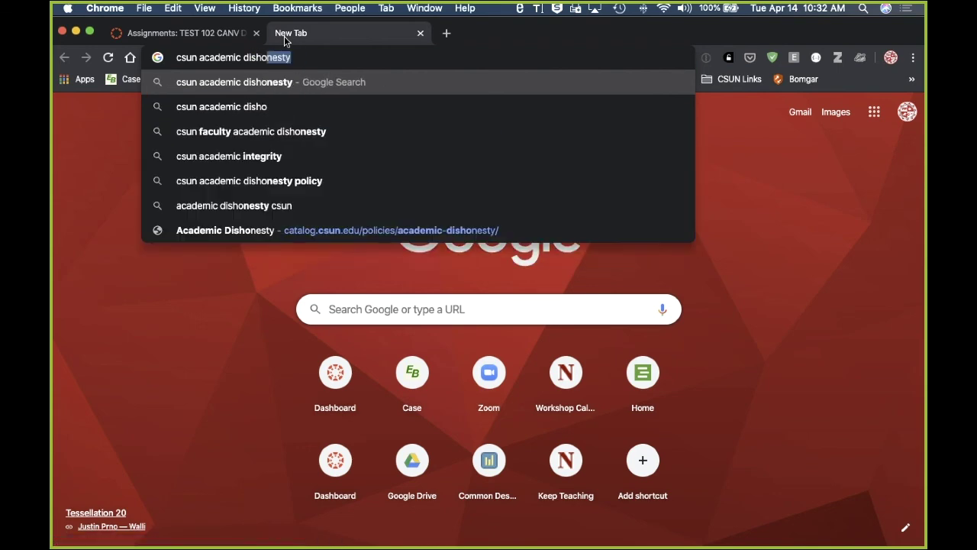
key("Return")
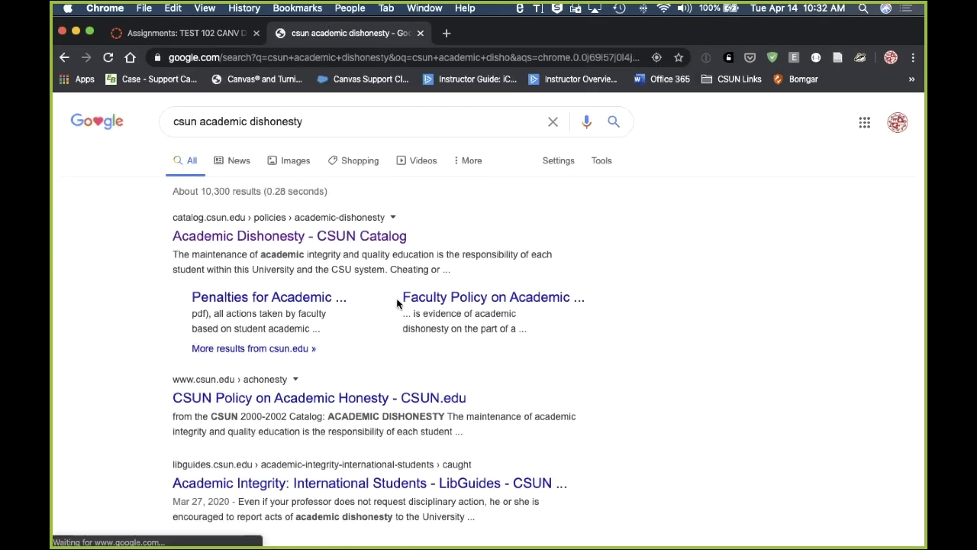
Open the CSUN Catalog's Academic Dishonesty page and skim the policy down to its related topics.
left_click(357, 241)
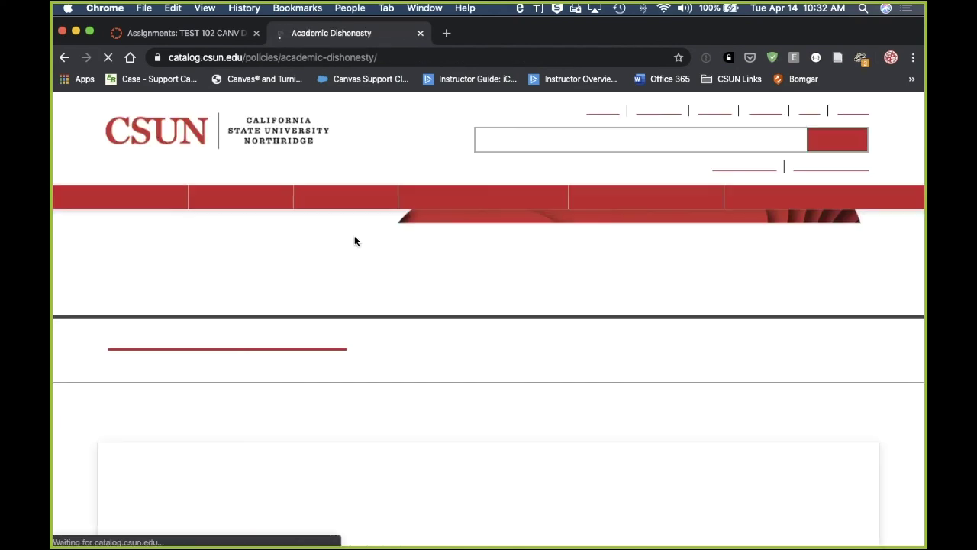
scroll(469, 462, "down", 5)
scroll(470, 462, "down", 12)
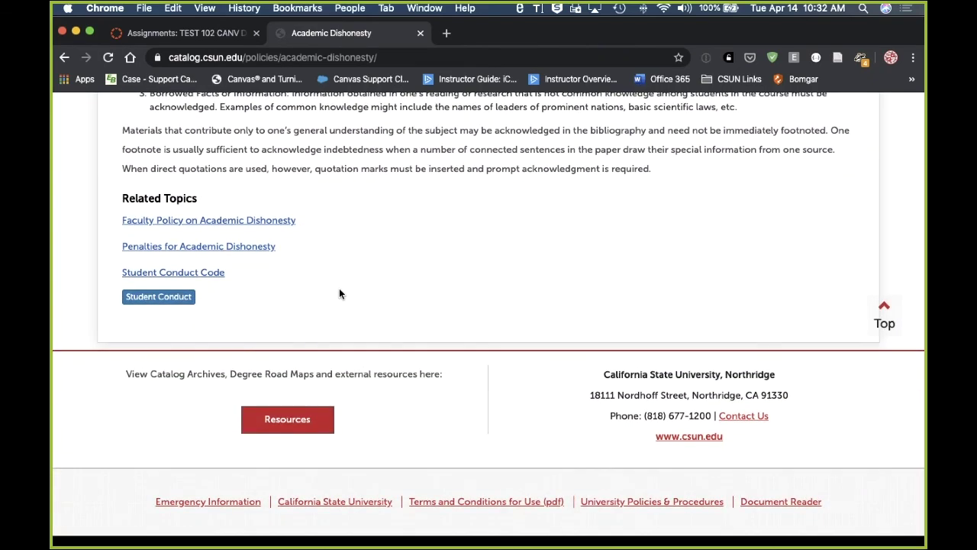
scroll(321, 264, "up", 5)
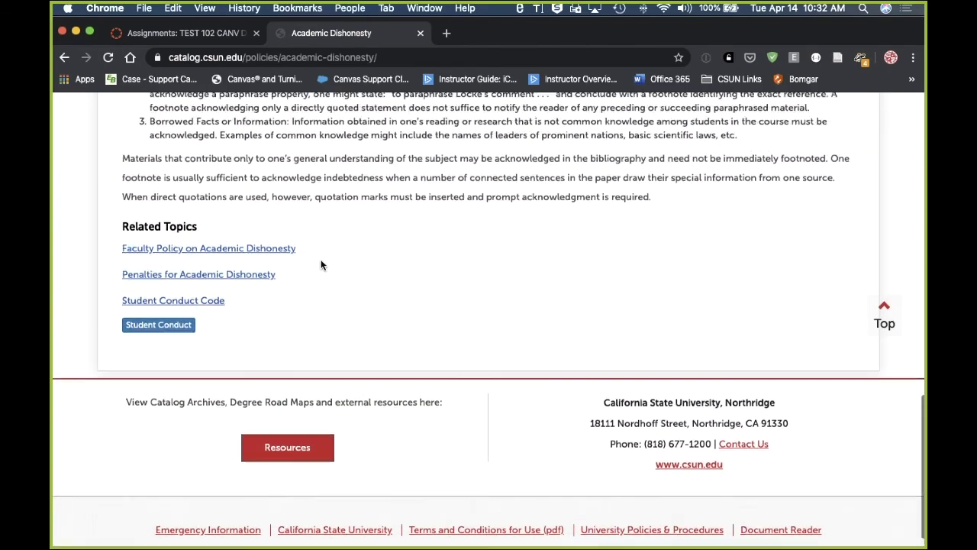
scroll(336, 264, "up", 20)
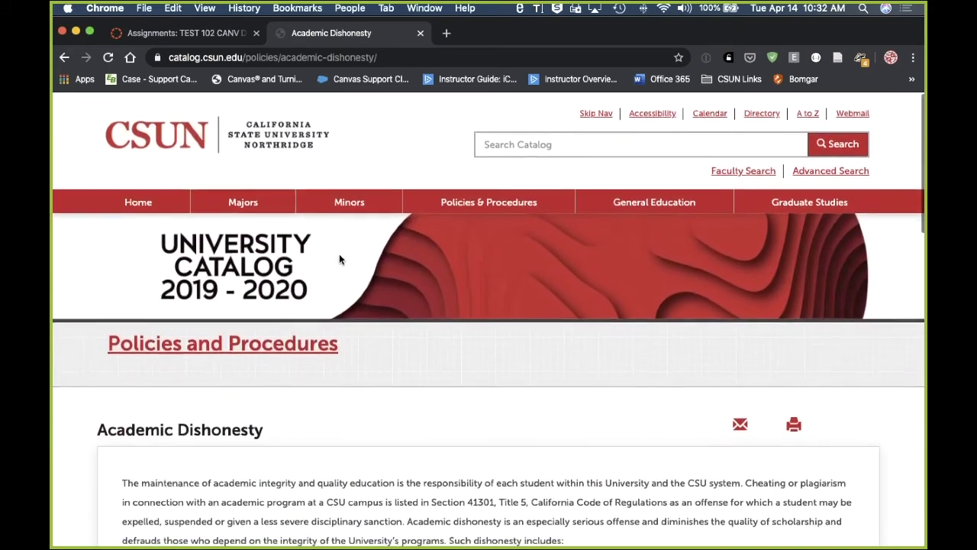
Return to the course's assignments and create a new assignment named "Sample TurnItIn".
left_click(191, 33)
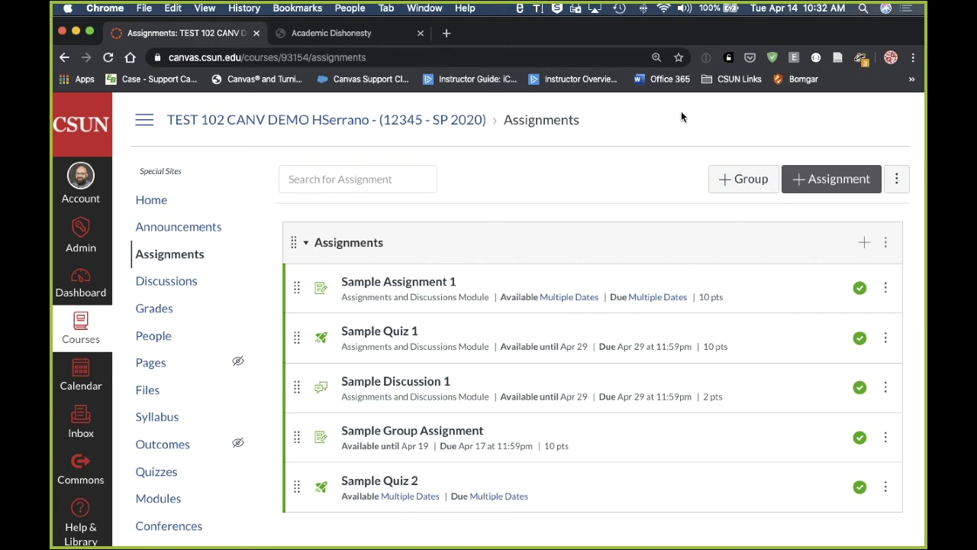
left_click(839, 188)
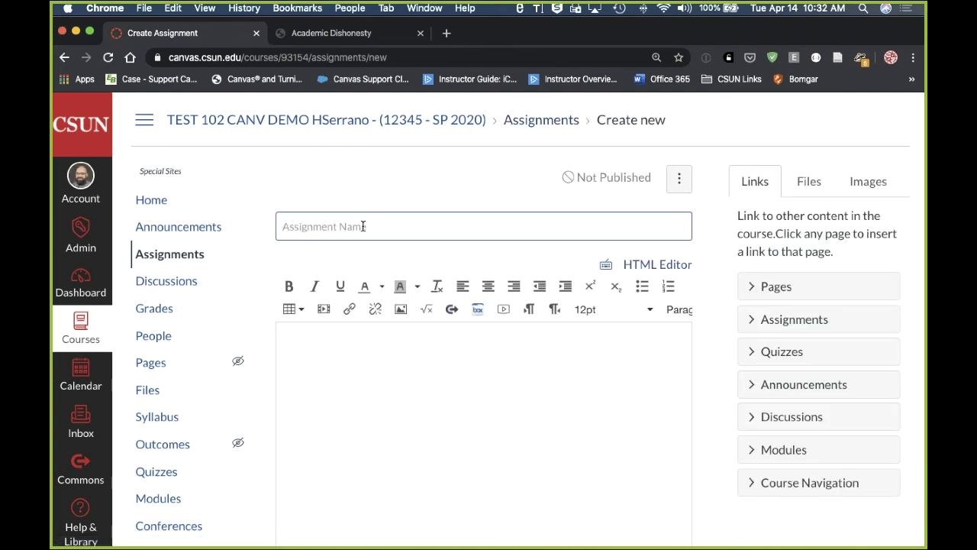
left_click(363, 226)
type("Sample TurnItIn")
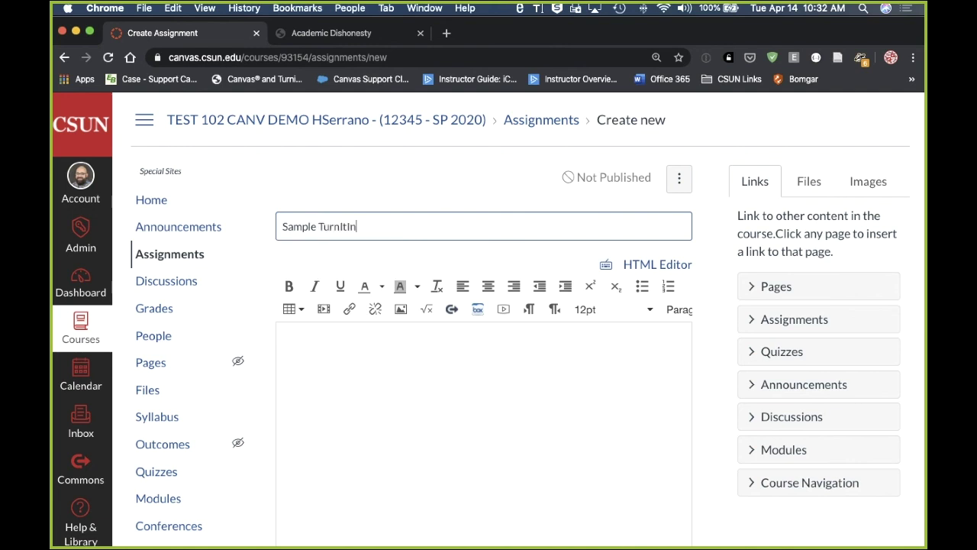
Write the assignment description "Please write 2-3 pages on ajsdklfjaskldfj alskdjf".
left_click(377, 383)
type("Please ")
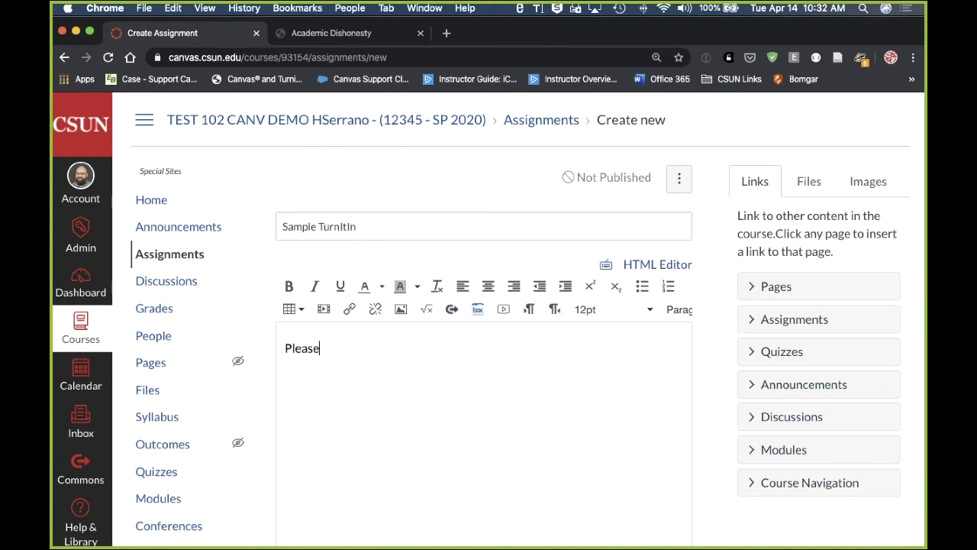
type("write 2-3 pag")
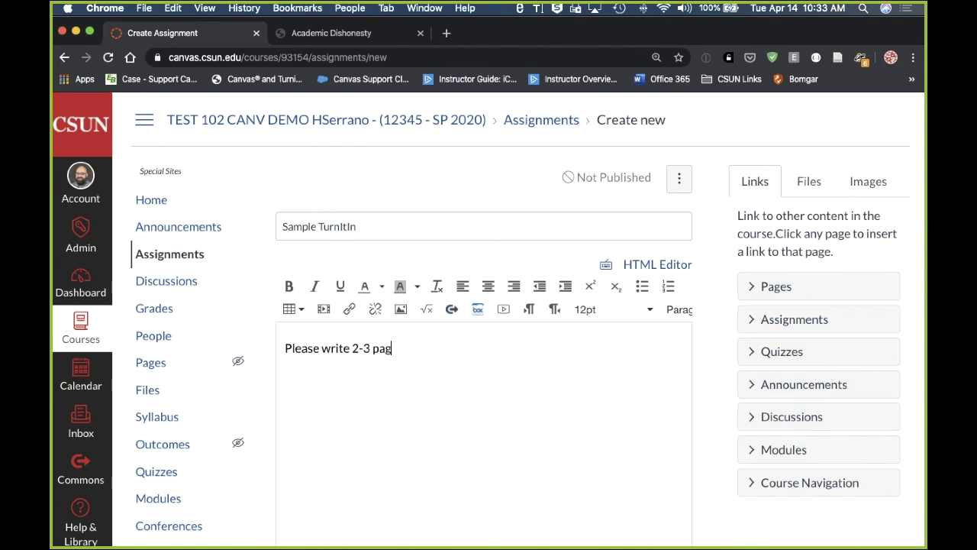
type("es on ajsdklfjaskldfj alskdjf")
Set the assignment's points to 100.
scroll(709, 382, "down", 10)
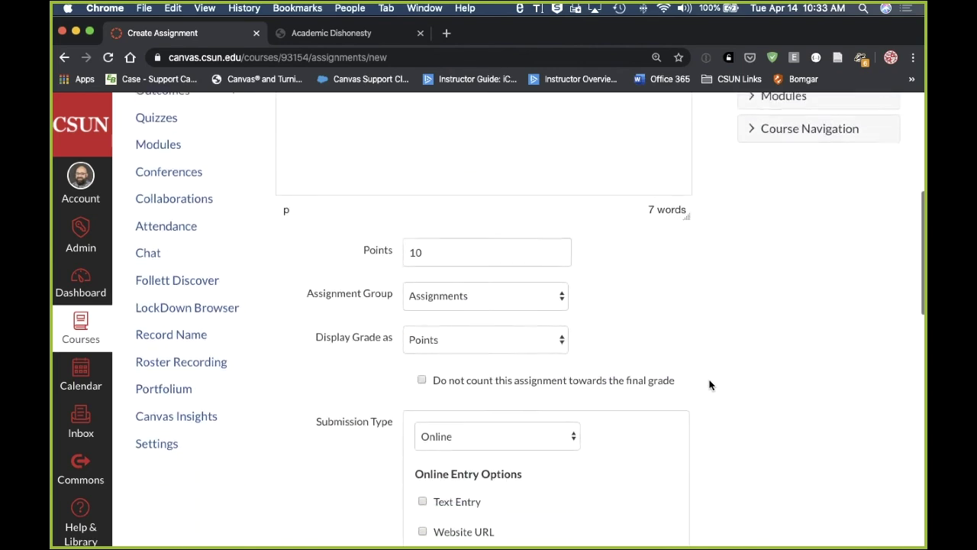
double_click(468, 217)
type("100")
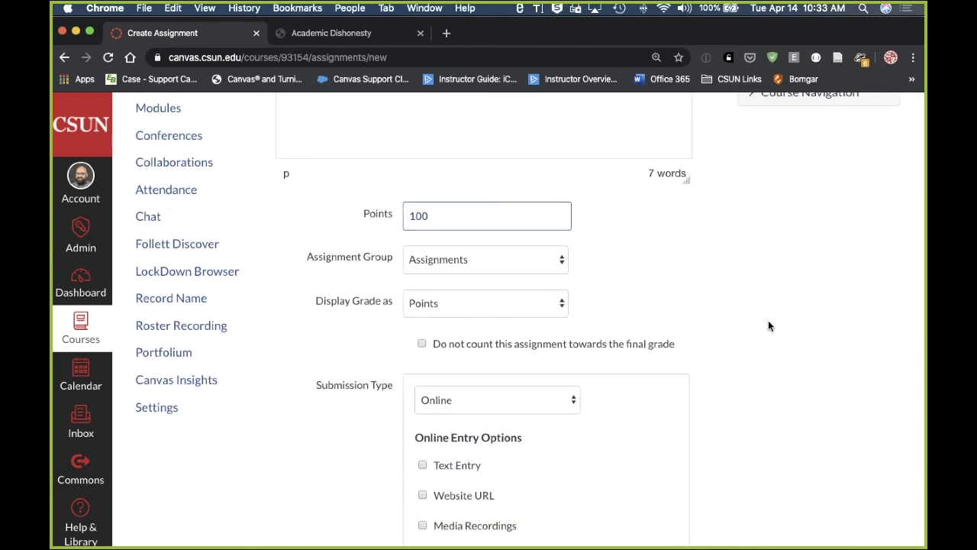
Review the online file upload restrictions and set the assignment's plagiarism review to Turnitin.
scroll(768, 320, "down", 5)
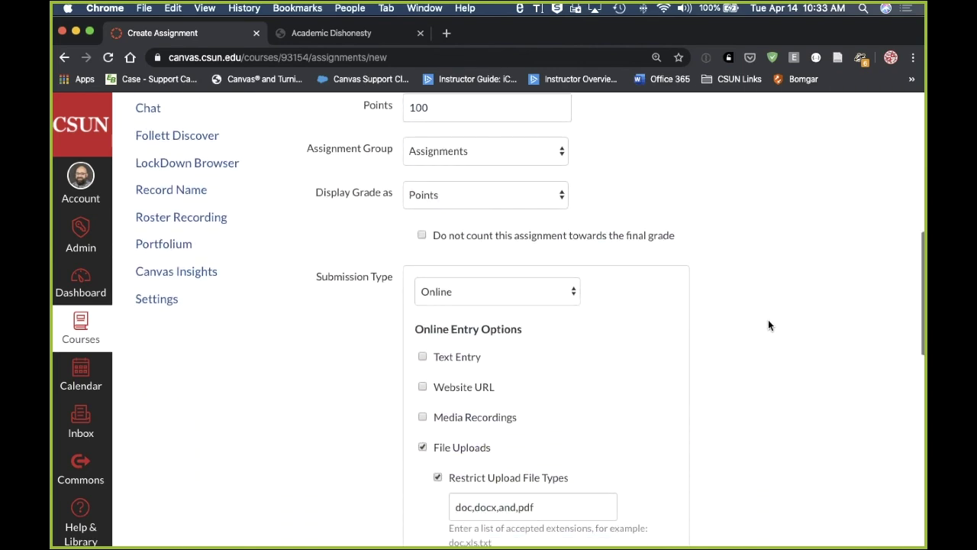
scroll(539, 371, "down", 1)
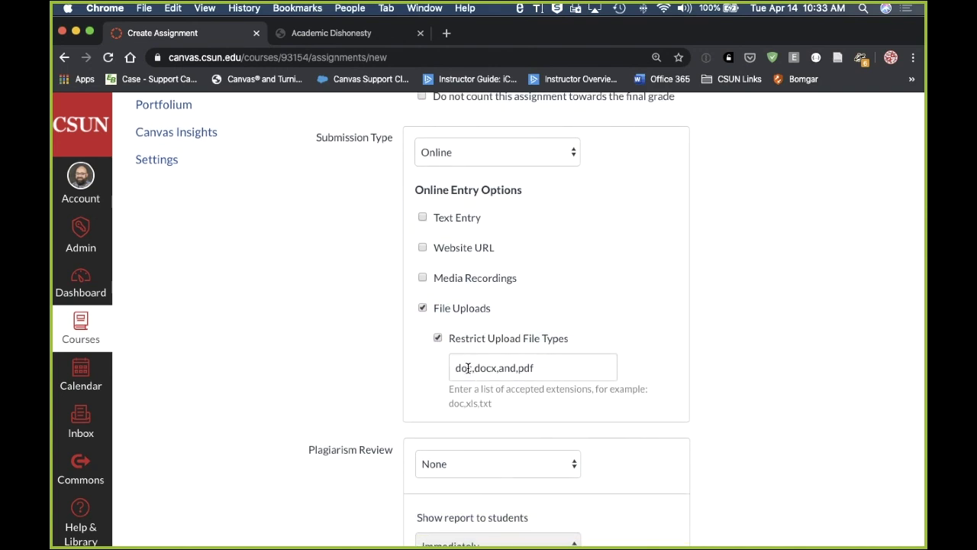
scroll(532, 368, "down", 1)
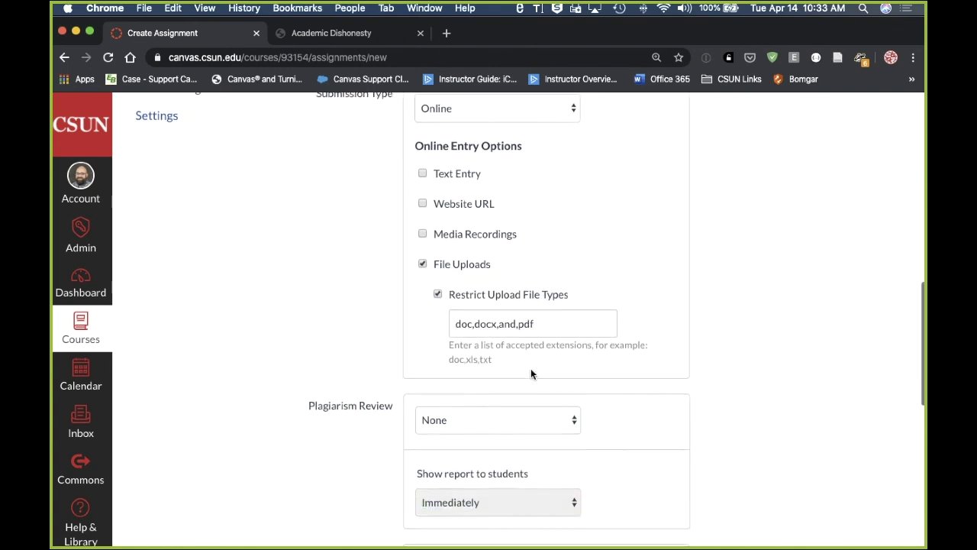
scroll(749, 371, "down", 2)
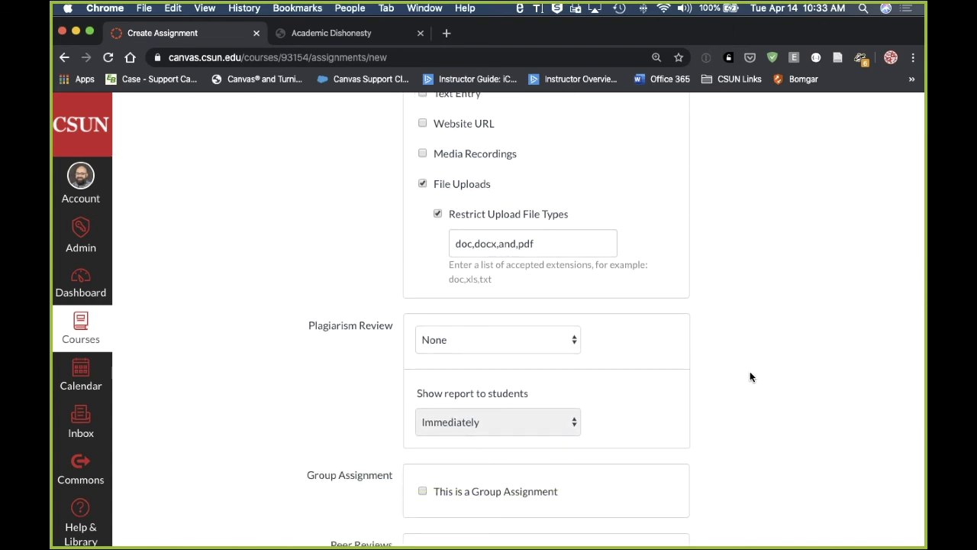
scroll(750, 376, "down", 3)
scroll(323, 248, "up", 1)
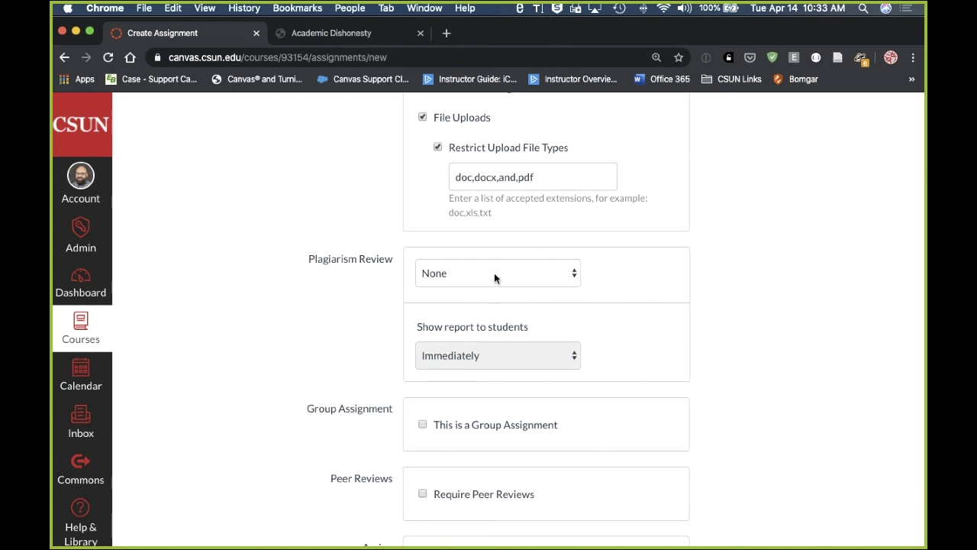
left_click(568, 277)
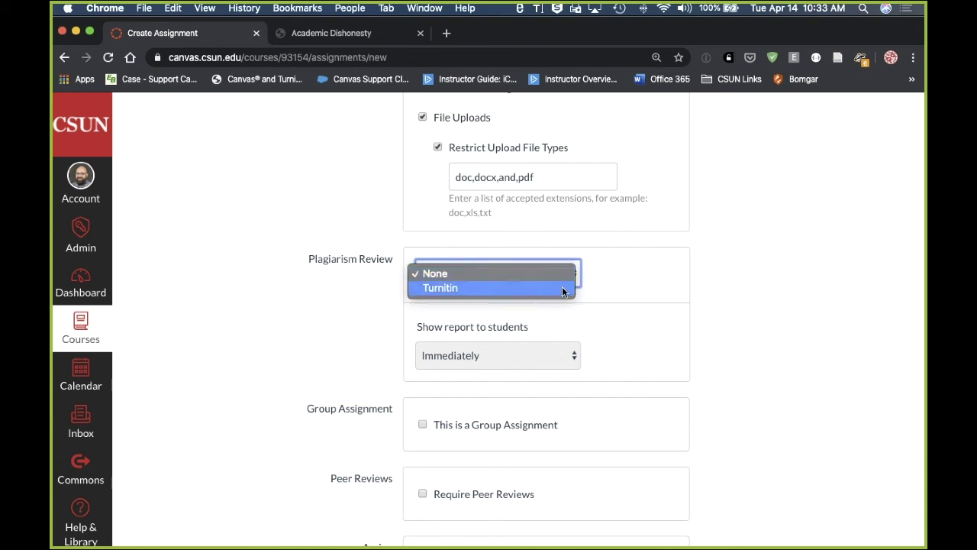
left_click(563, 290)
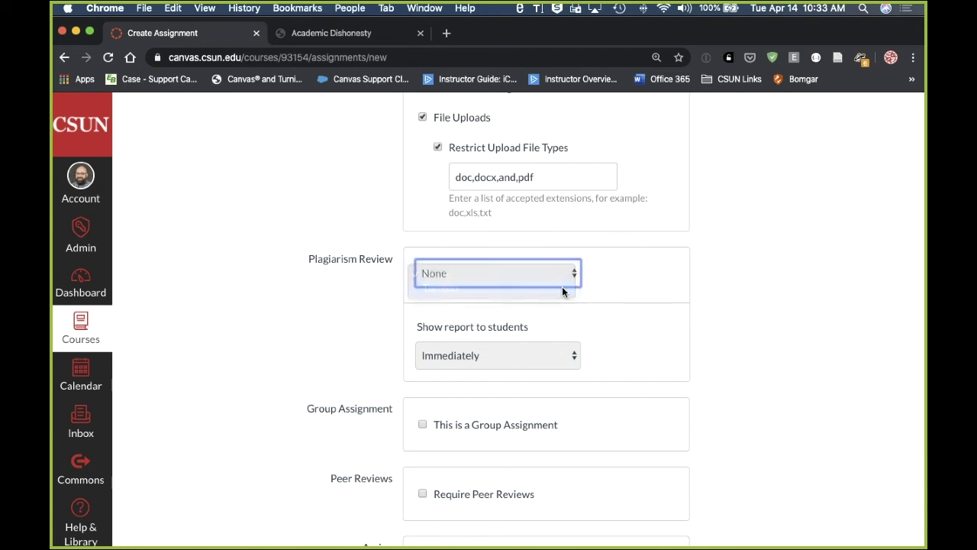
Examine the Turnitin settings for paper storage, comparison sources, similarity report exclusions and showing the report to students.
scroll(835, 368, "down", 4)
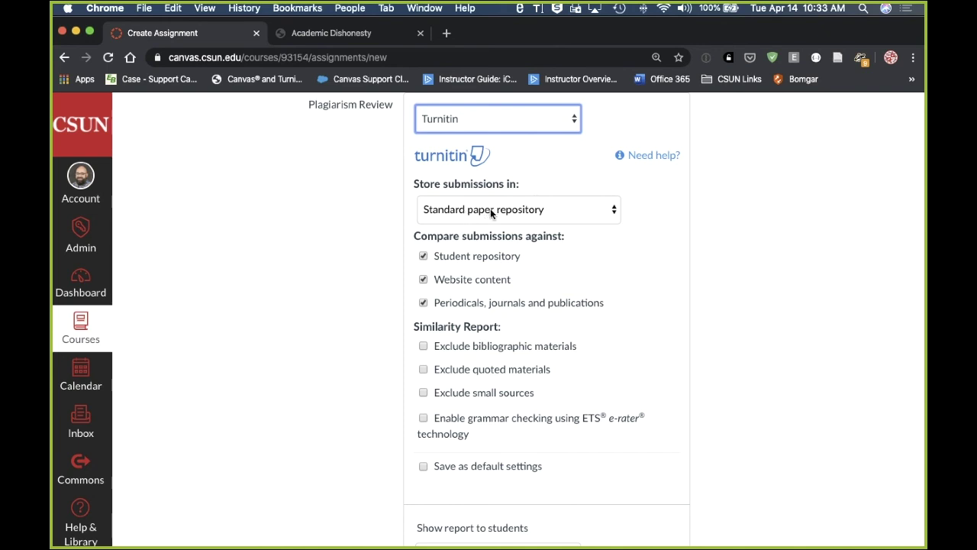
left_click(580, 219)
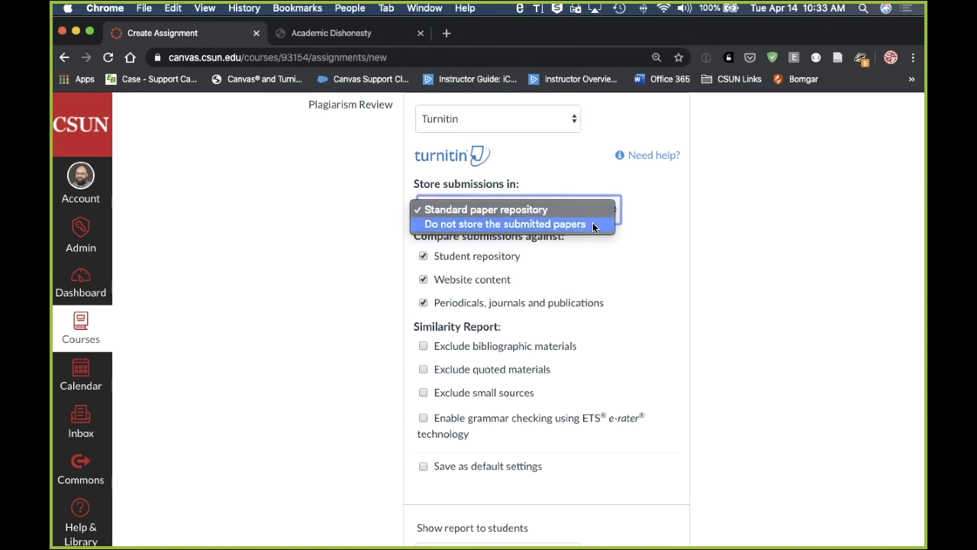
left_click(735, 220)
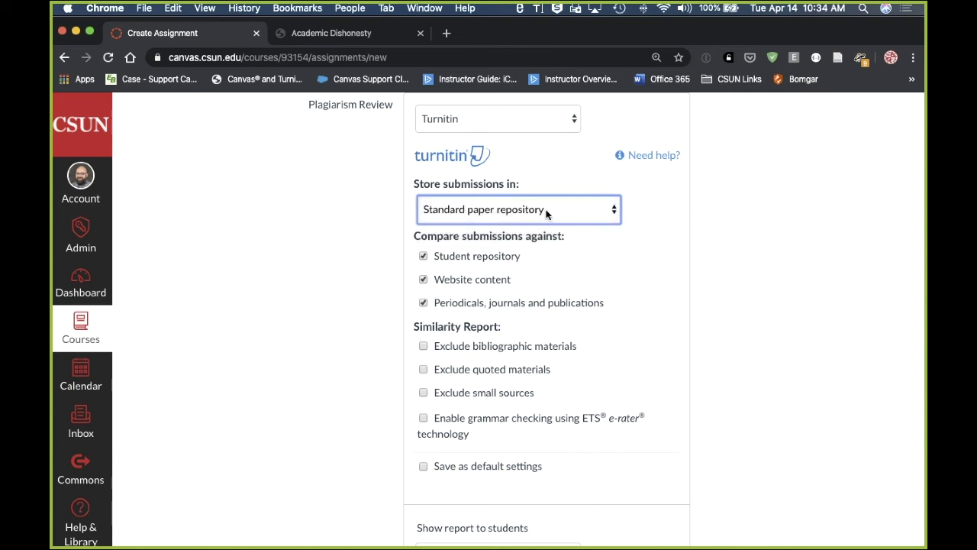
scroll(555, 282, "down", 1)
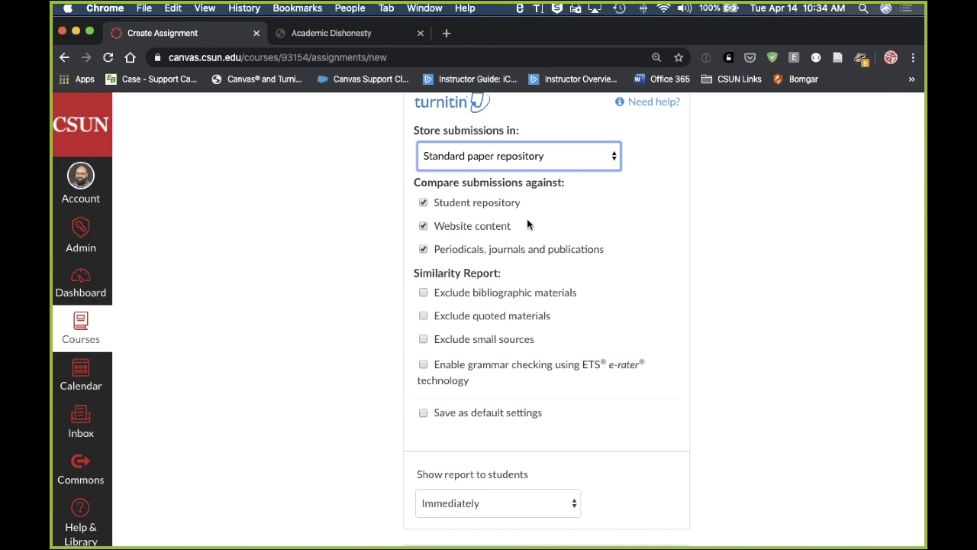
scroll(510, 225, "down", 3)
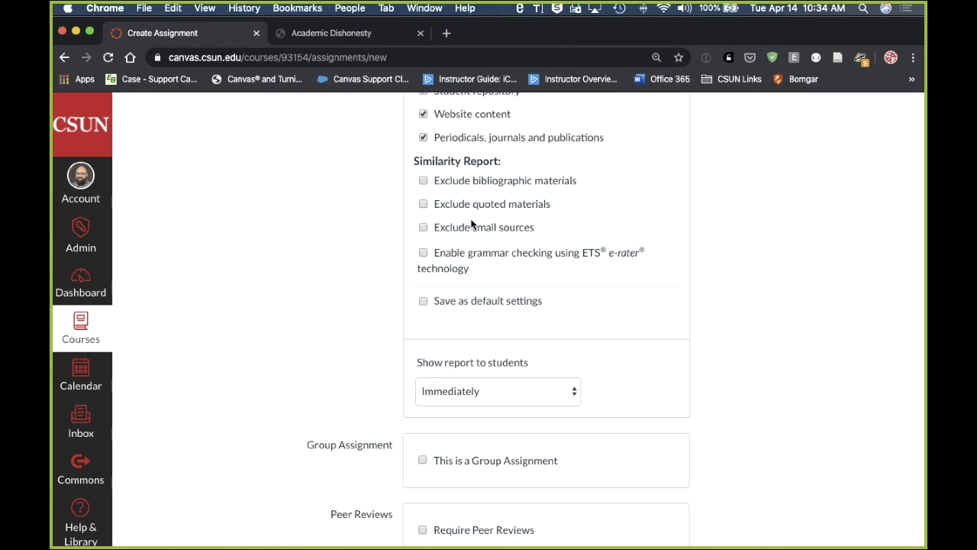
scroll(679, 342, "down", 2)
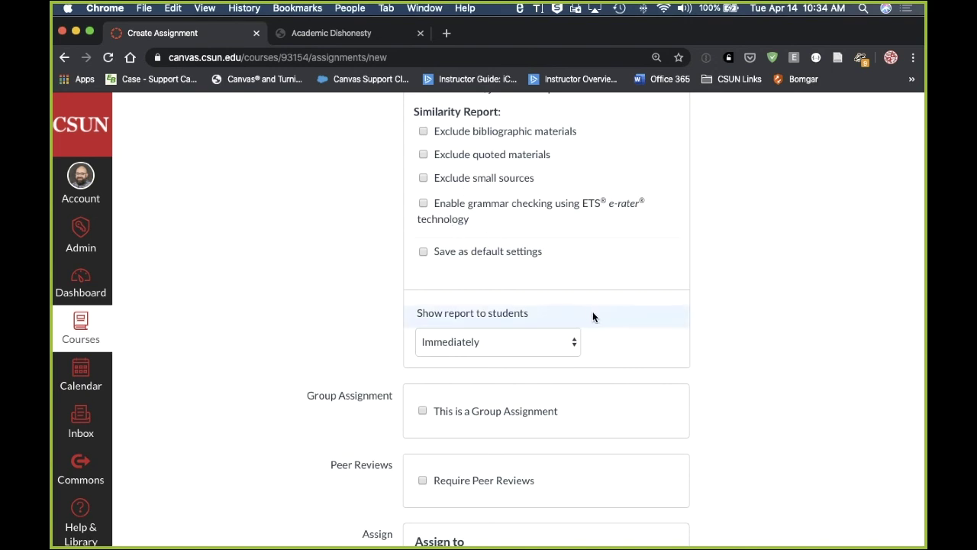
scroll(381, 309, "down", 1)
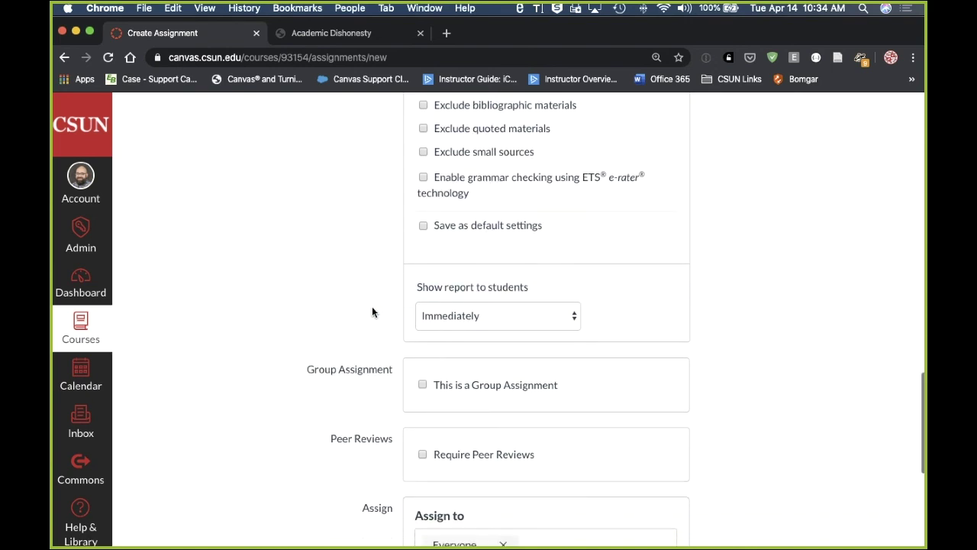
Review the options for when the similarity report is shown to students, keeping Immediately.
scroll(310, 302, "down", 1)
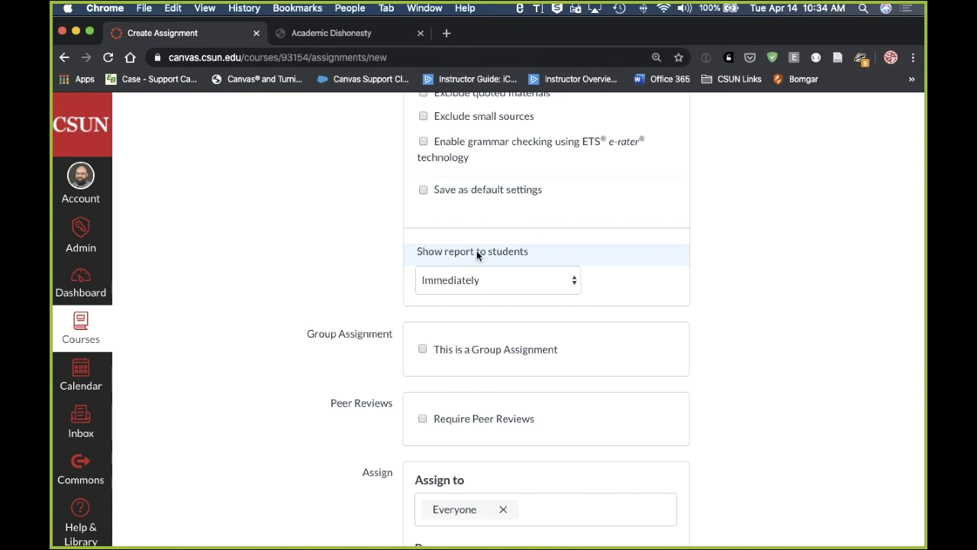
left_click(566, 284)
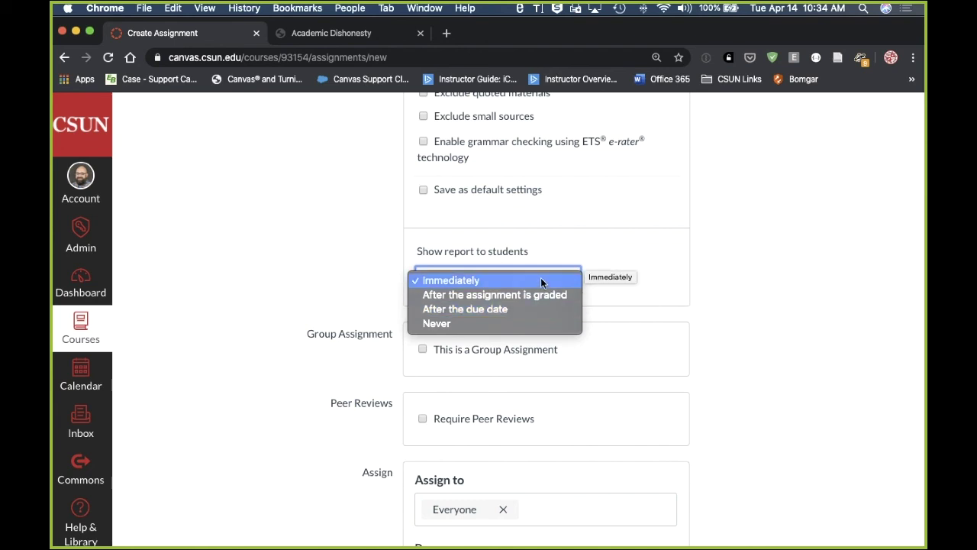
left_click(778, 302)
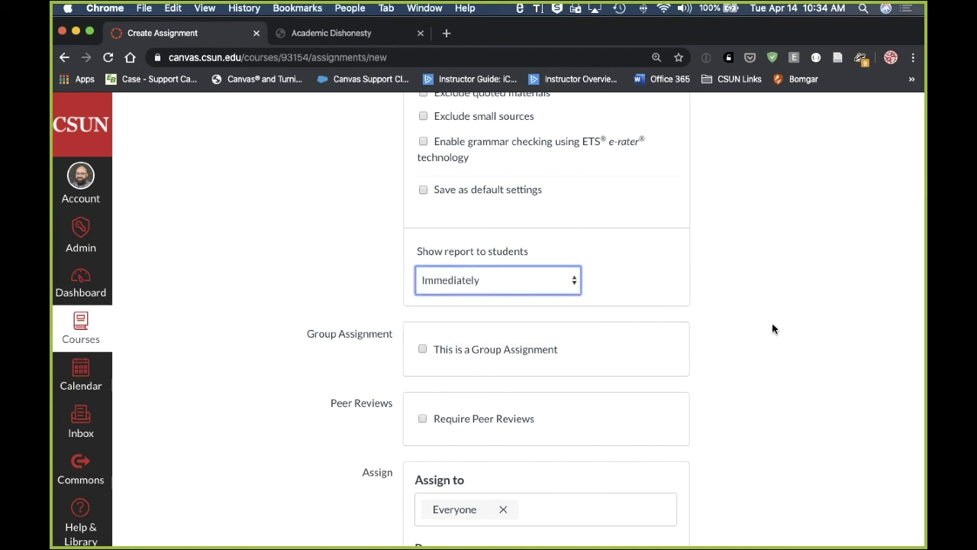
Set the assignment for everyone due Apr 17 11:59pm, available from Apr 14 12am until Apr 19 11:59pm.
scroll(773, 328, "down", 5)
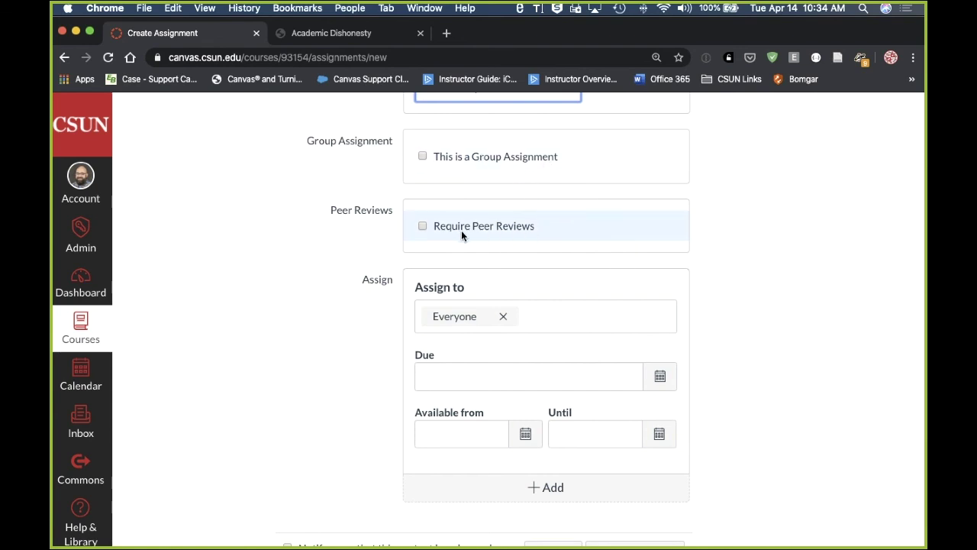
left_click(670, 381)
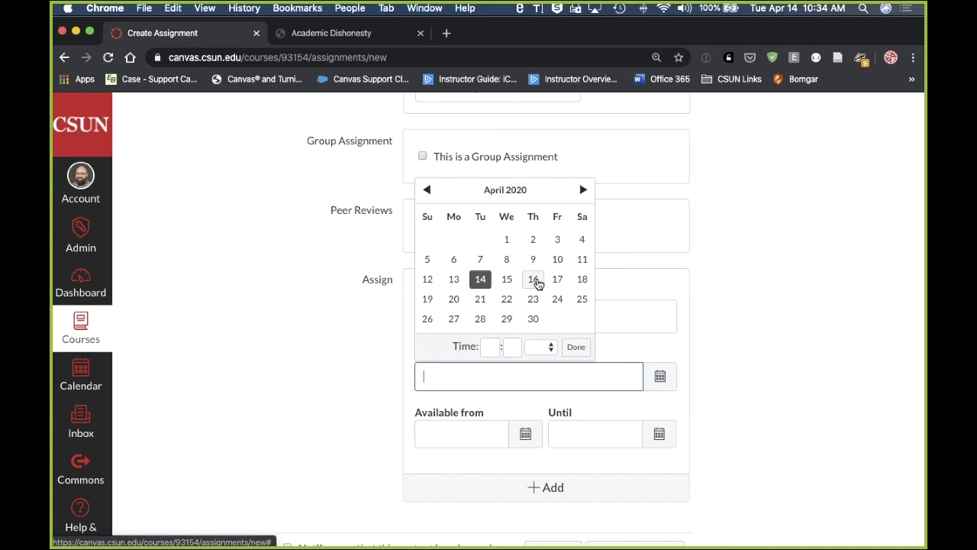
left_click(557, 278)
left_click(745, 376)
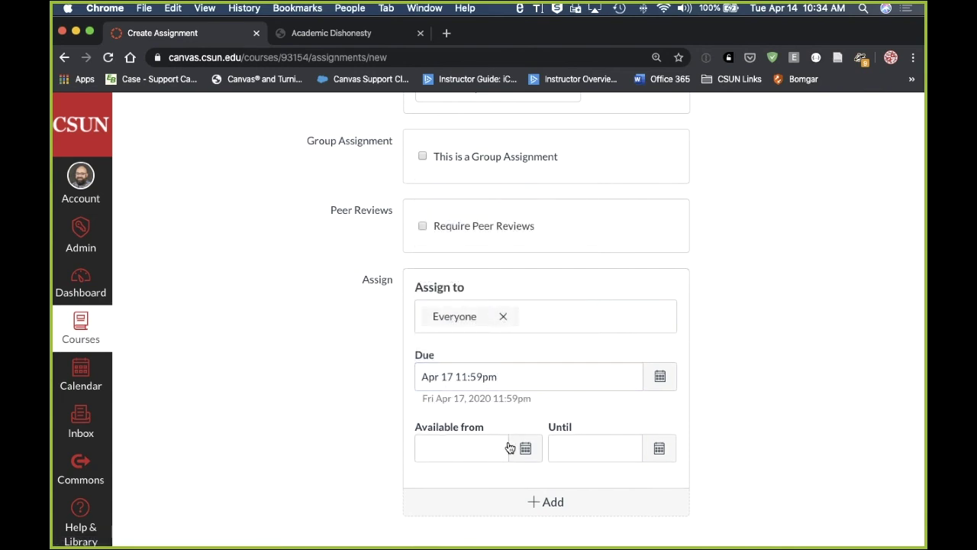
left_click(524, 447)
left_click(489, 357)
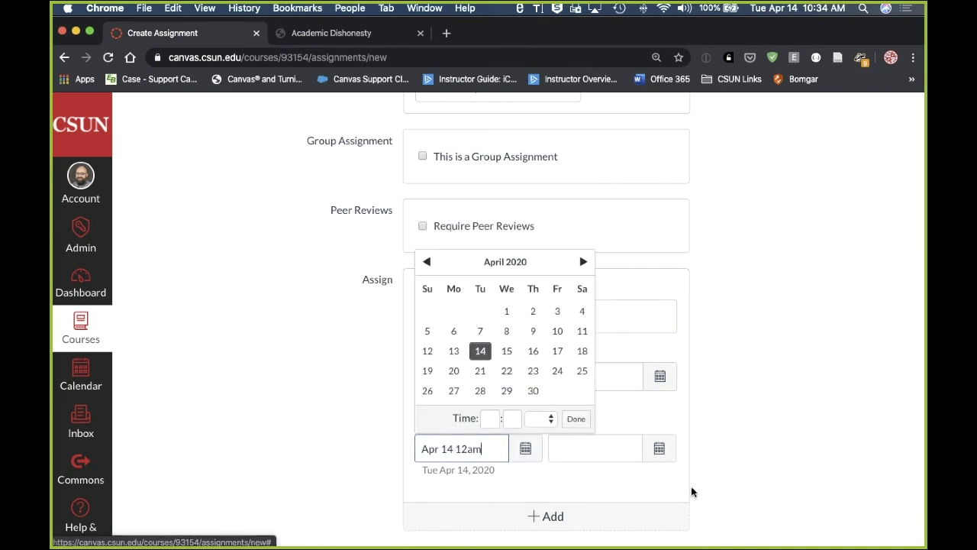
left_click(659, 447)
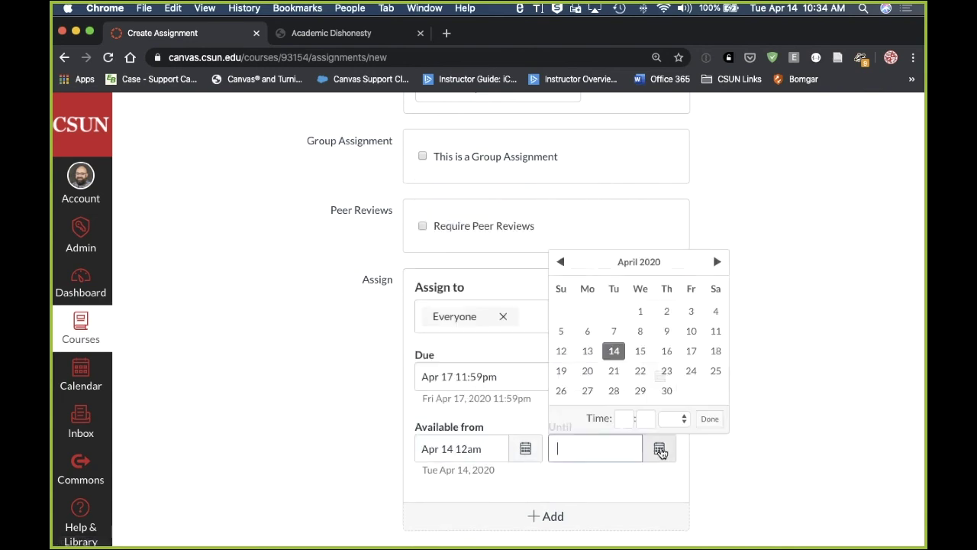
left_click(561, 371)
left_click(794, 441)
Save and publish the Turnitin assignment.
scroll(776, 445, "down", 3)
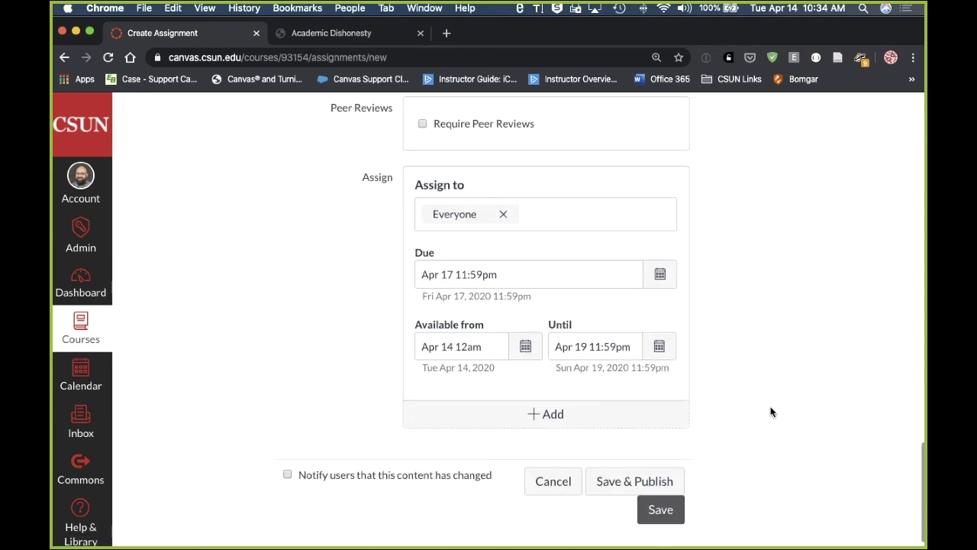
scroll(769, 410, "down", 1)
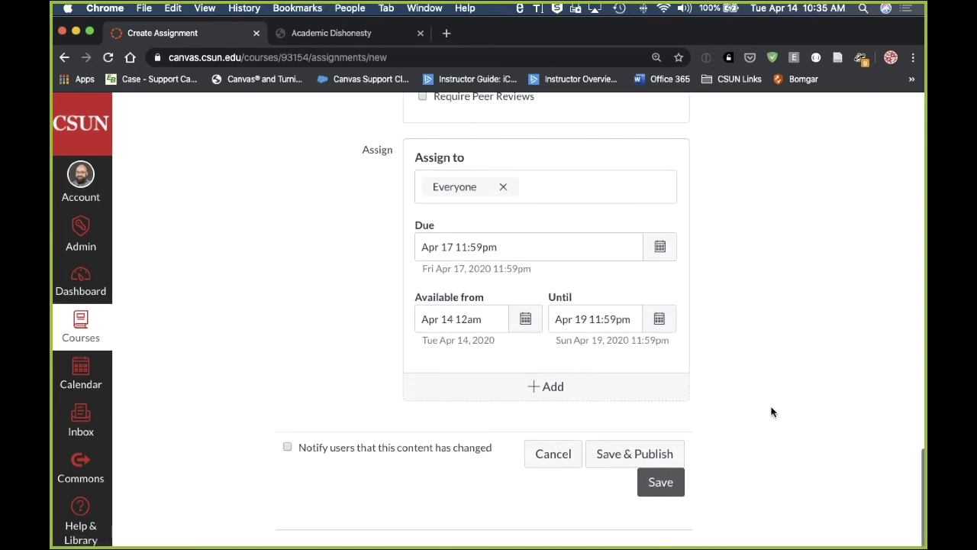
left_click(665, 455)
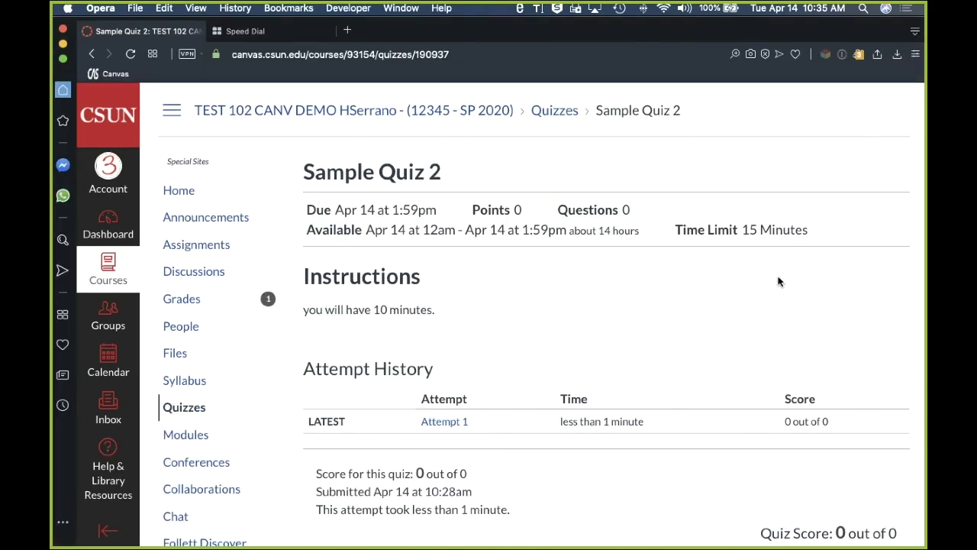
In the student's Opera session, open the Sample TurnItIn assignment from the course assignments and start a submission.
left_click(204, 245)
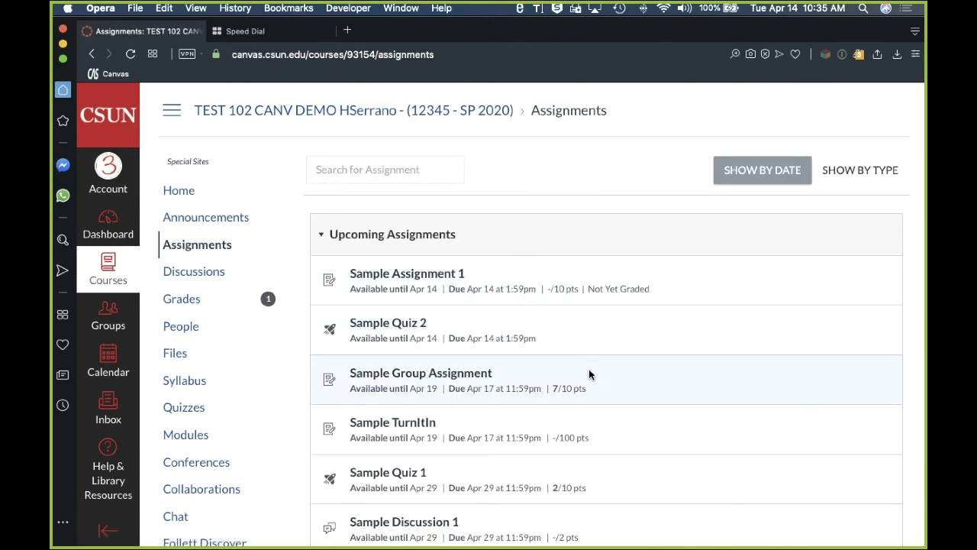
scroll(589, 374, "down", 2)
left_click(383, 343)
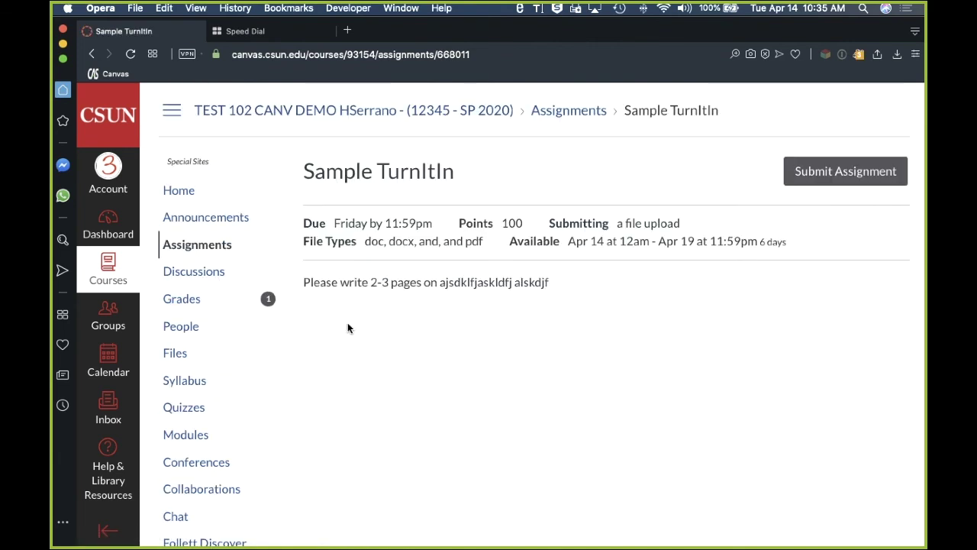
left_click(850, 173)
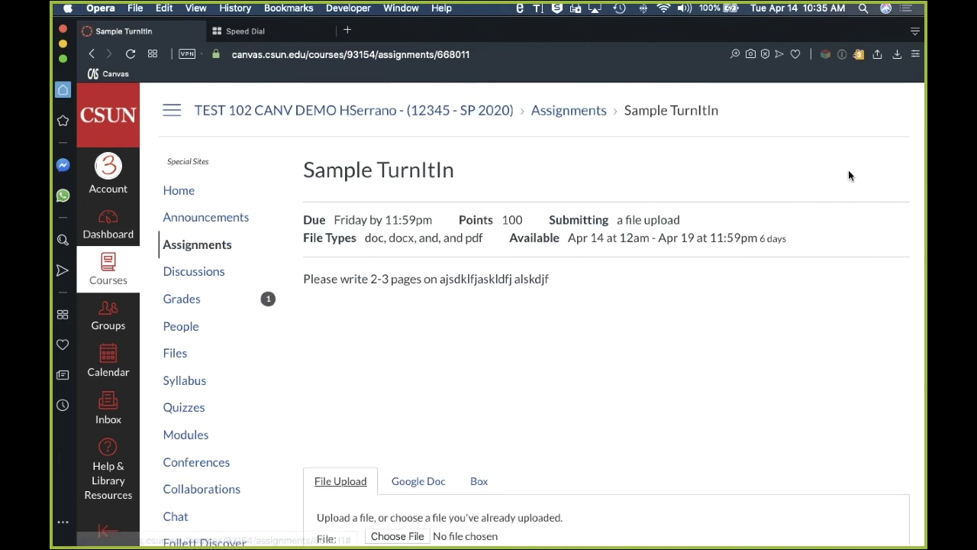
Choose the CSUN wiki sample PDF from the Student Submissions folder as the submission file.
scroll(704, 239, "down", 3)
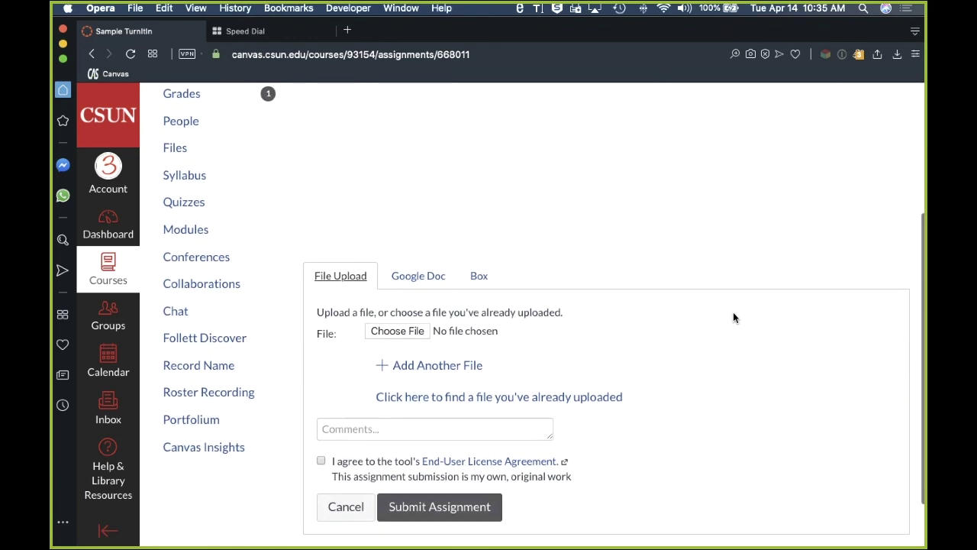
scroll(733, 311, "down", 2)
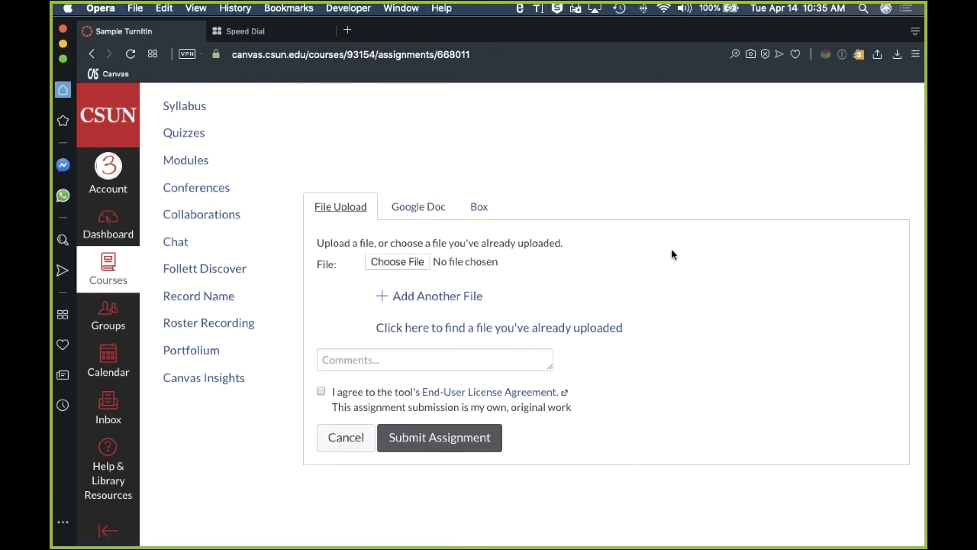
left_click(416, 261)
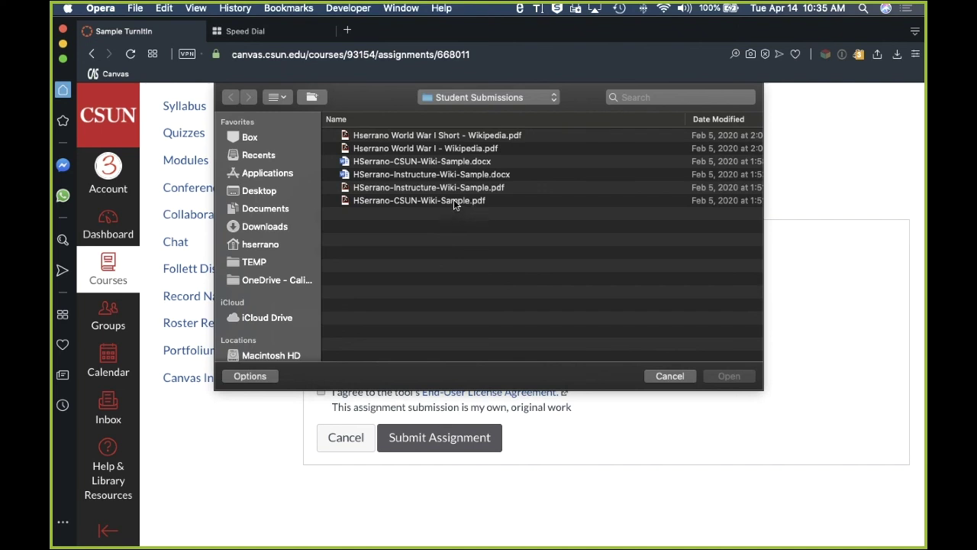
left_click(454, 201)
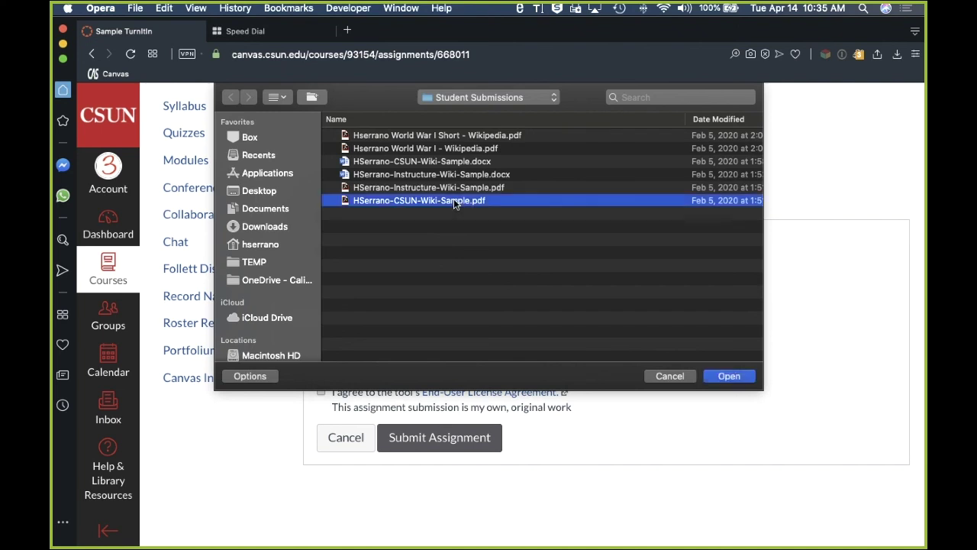
key("Return")
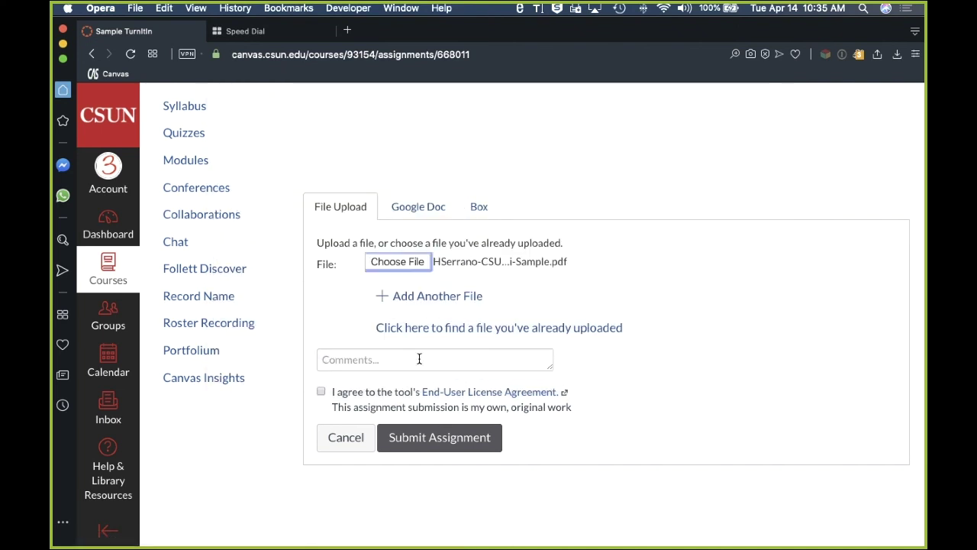
Agree to the tool's End-User License Agreement and submit the assignment.
left_click(444, 449)
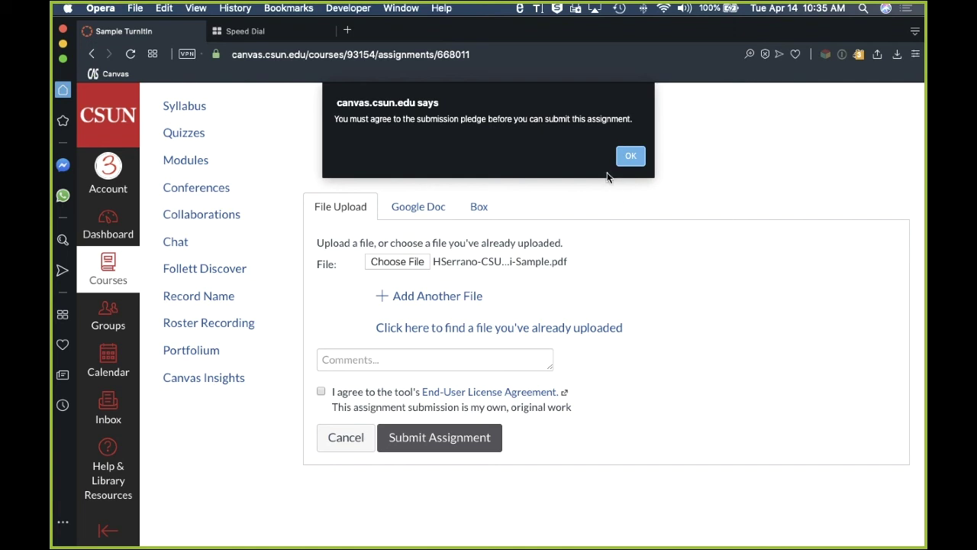
left_click(629, 155)
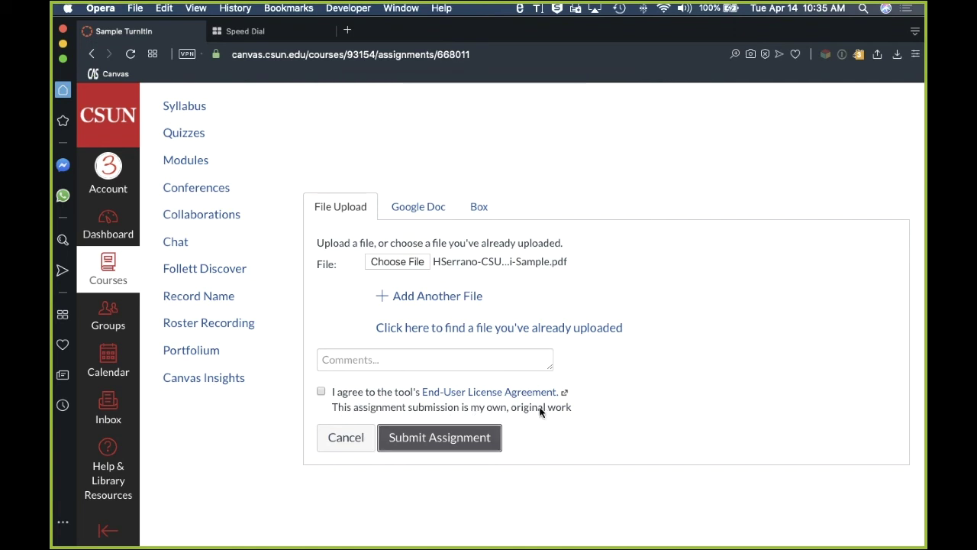
left_click(321, 391)
left_click(493, 439)
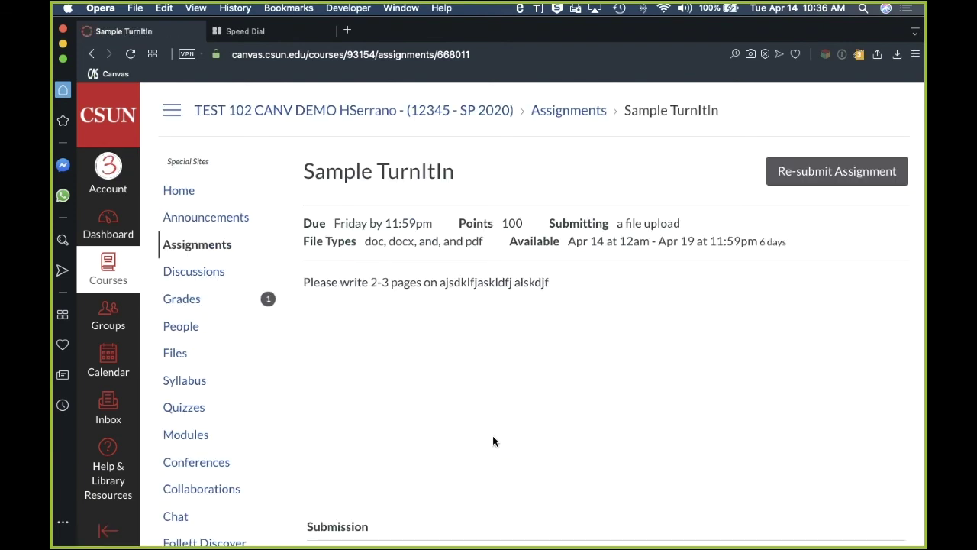
scroll(500, 443, "down", 3)
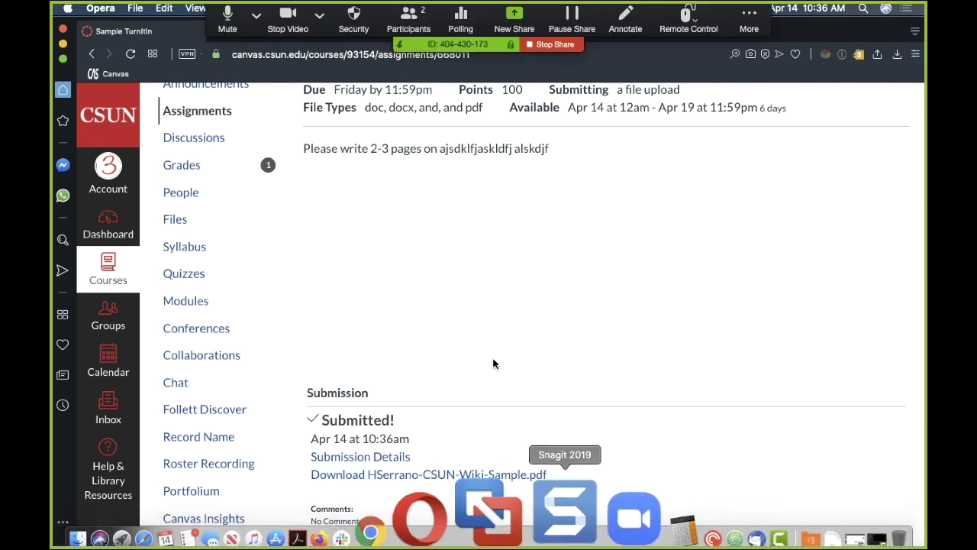
Switch to the instructor's Chrome session and reload the Sample TurnItIn assignment page.
key("super+Tab")
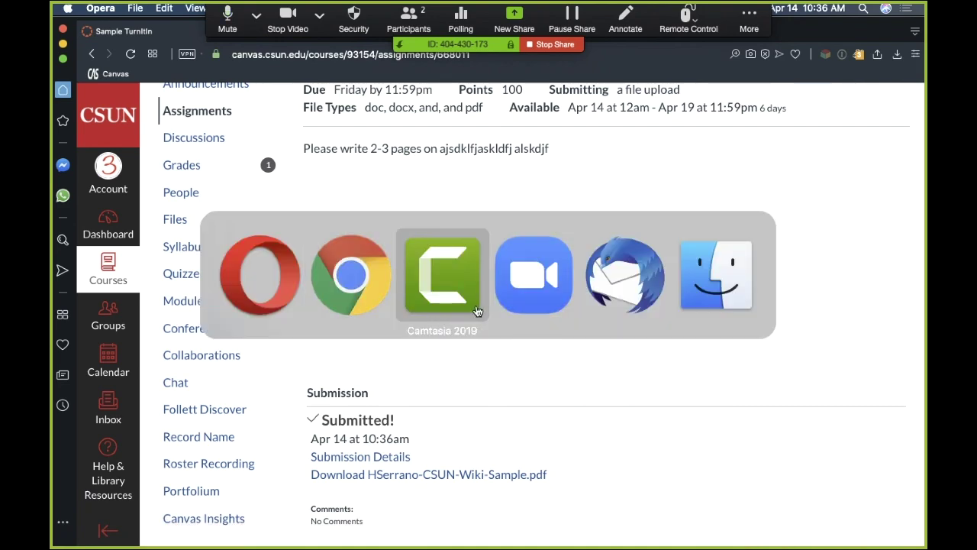
left_click(355, 280)
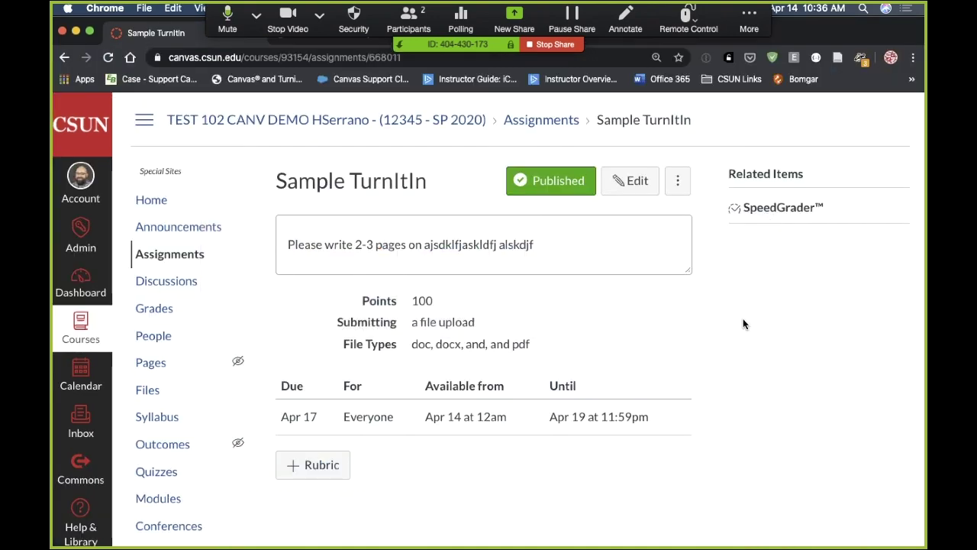
right_click(780, 318)
left_click(755, 350)
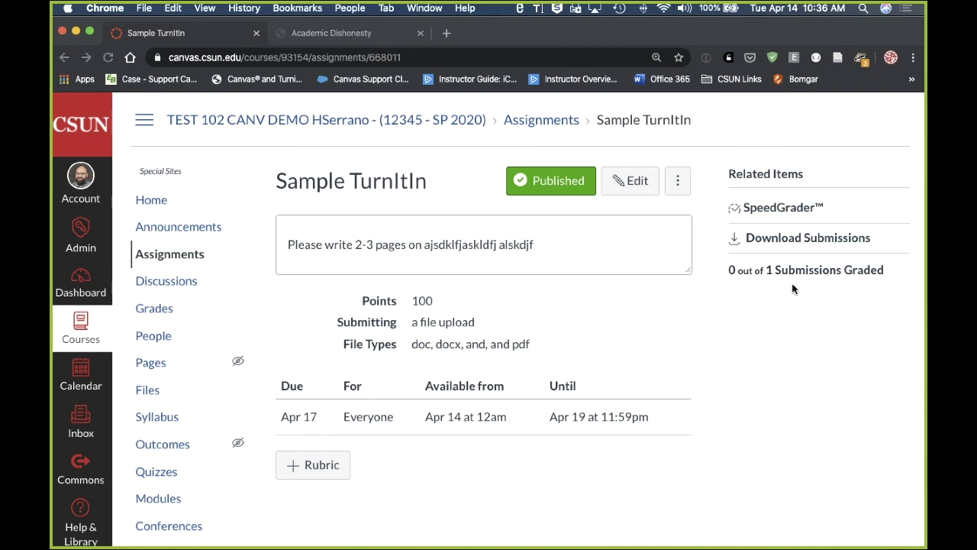
Open the course gradebook and look at the Sample TurnItIn column.
left_click(160, 308)
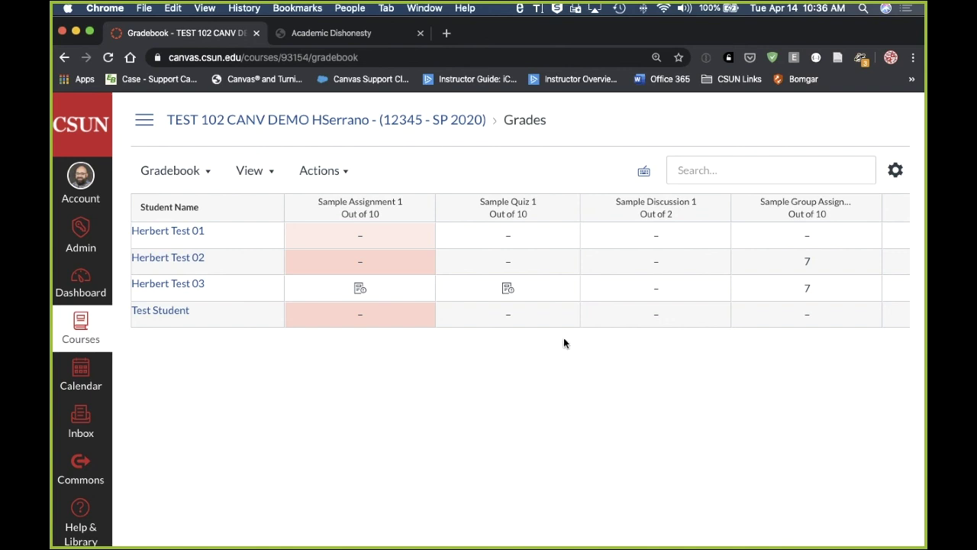
scroll(564, 338, "right", 5)
scroll(583, 337, "right", 5)
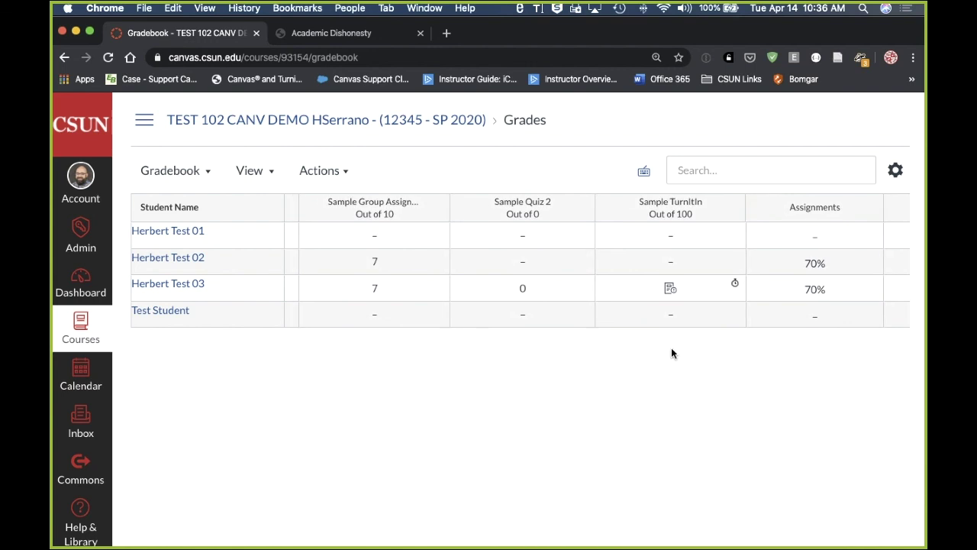
scroll(687, 290, "right", 2)
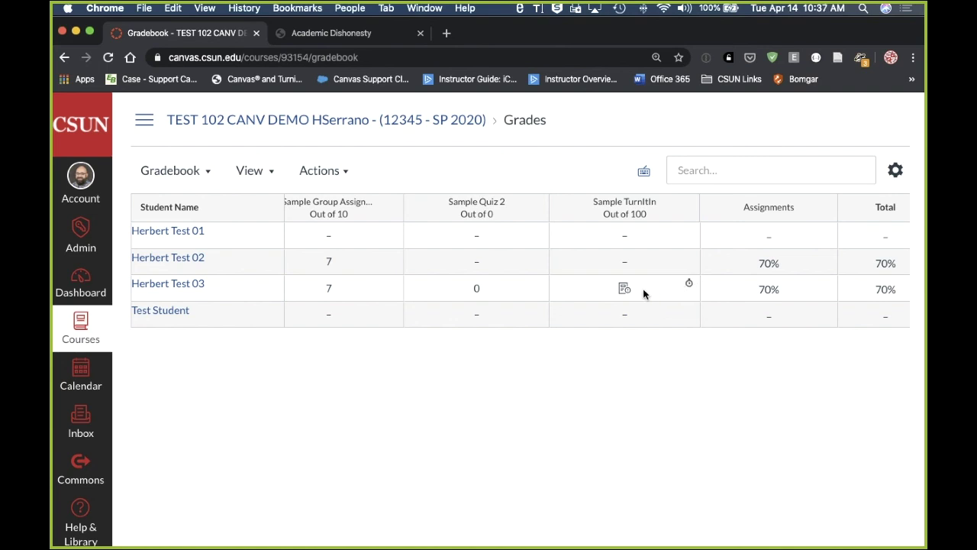
Reload the gradebook and check the similarity indicator in the Sample TurnItIn column.
right_click(682, 435)
left_click(714, 354)
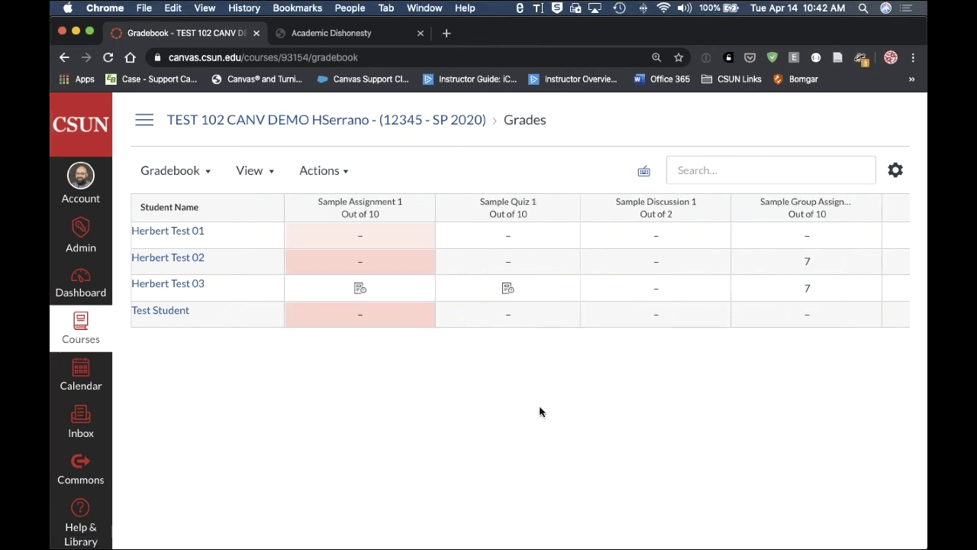
scroll(650, 410, "right", 5)
scroll(655, 412, "right", 10)
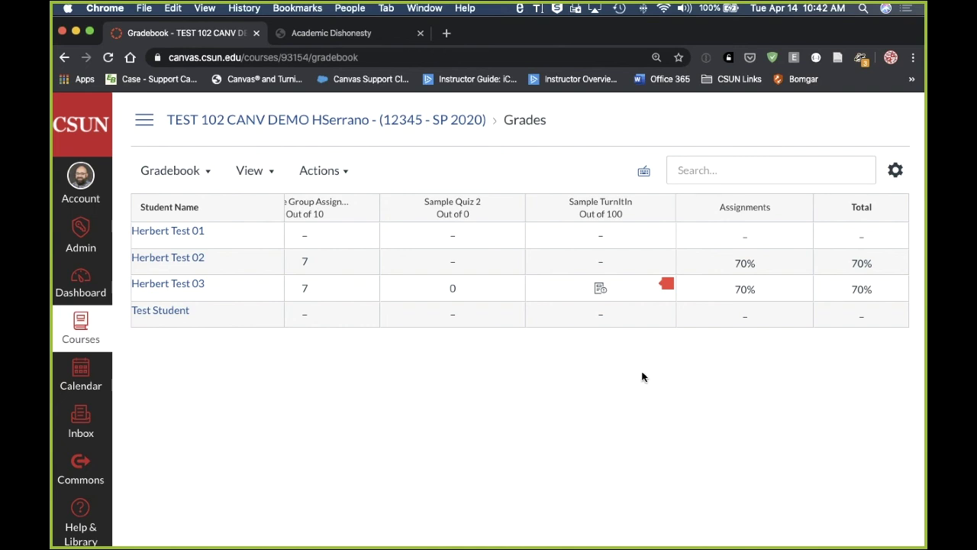
Open the third test student's Sample TurnItIn submission in SpeedGrader and skim the submitted document.
left_click(640, 291)
left_click(663, 290)
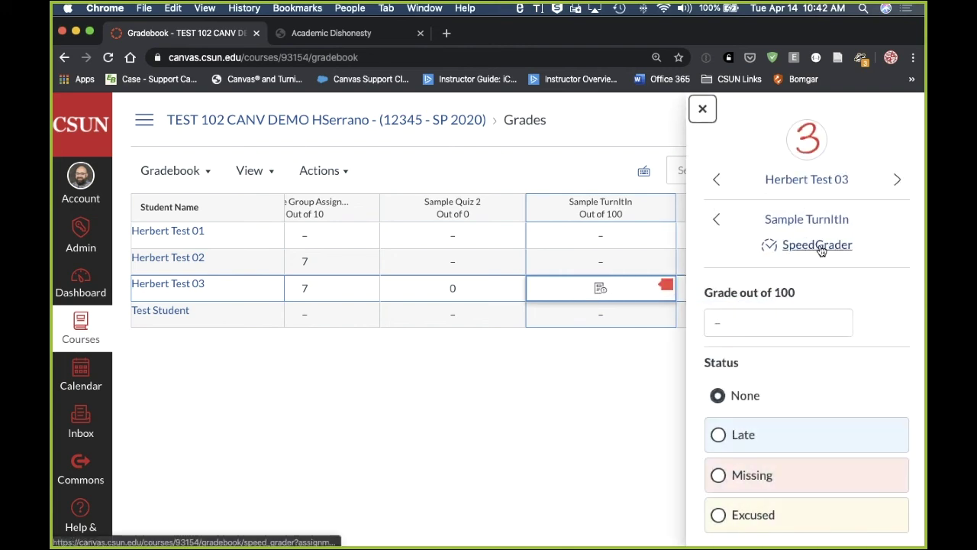
left_click(824, 250)
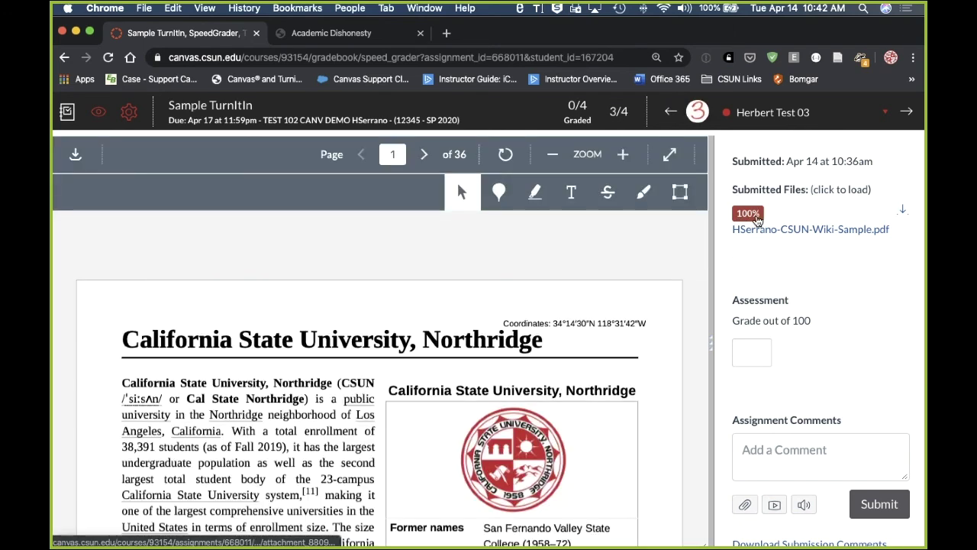
scroll(294, 446, "down", 3)
scroll(294, 446, "down", 2)
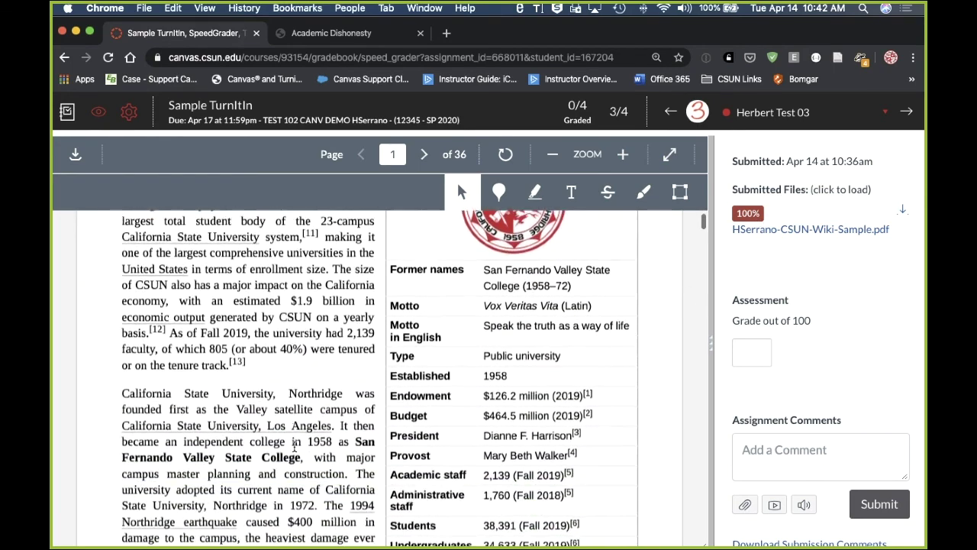
scroll(294, 447, "up", 5)
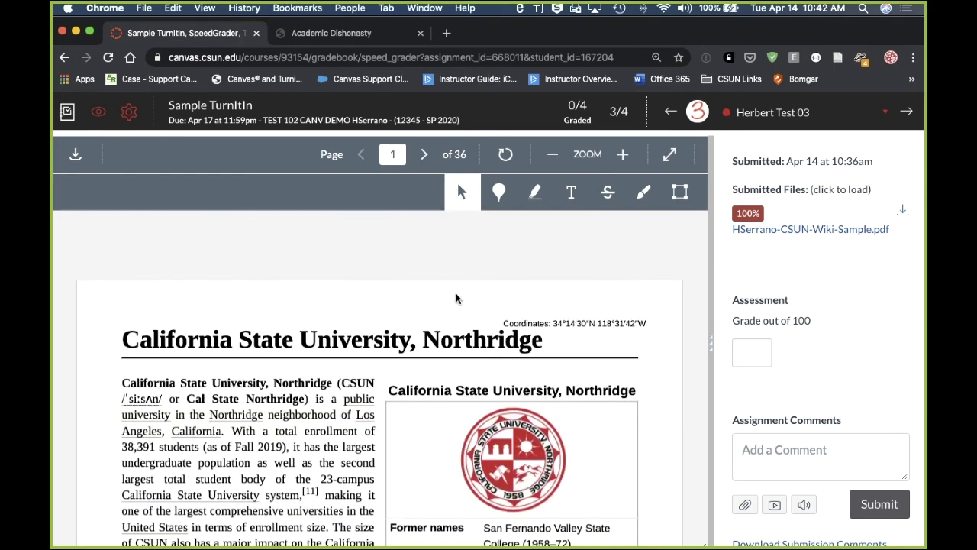
Open the submission's Turnitin similarity report and examine its highlighted text, match overview and list of all sources.
left_click(751, 214)
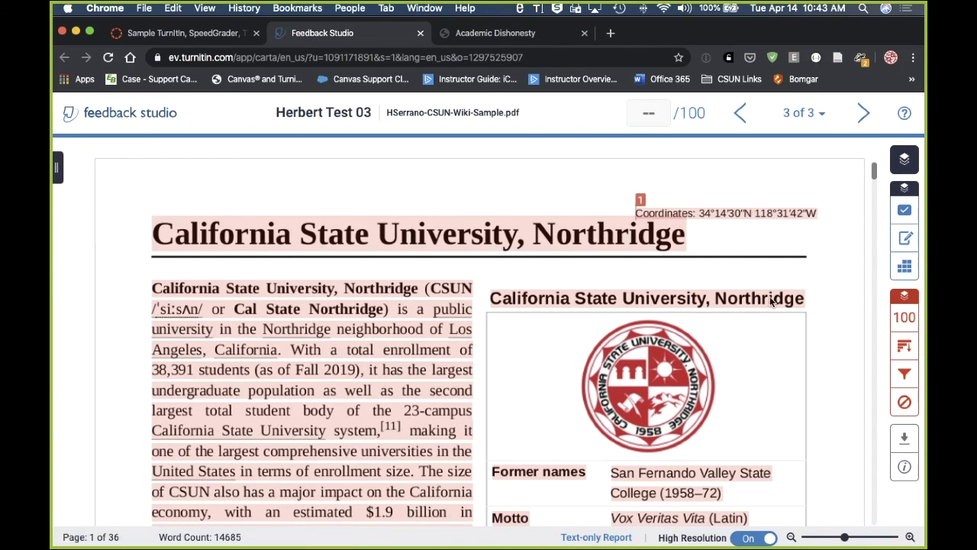
scroll(393, 364, "down", 5)
scroll(392, 360, "down", 20)
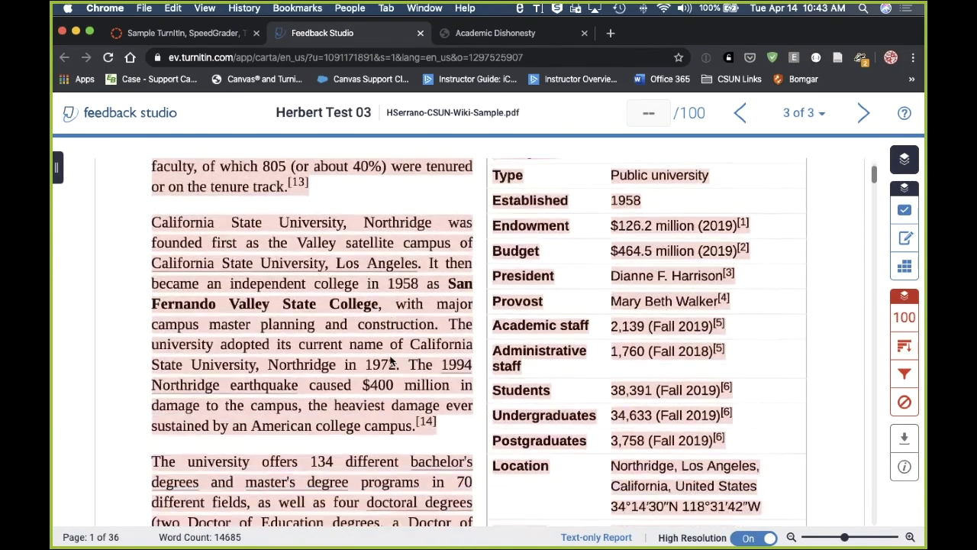
scroll(390, 354, "down", 5)
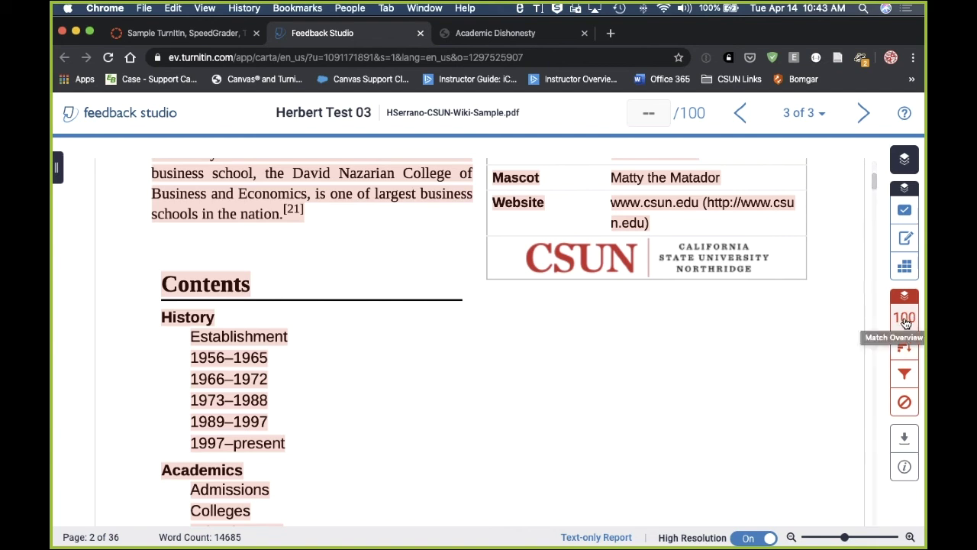
left_click(904, 319)
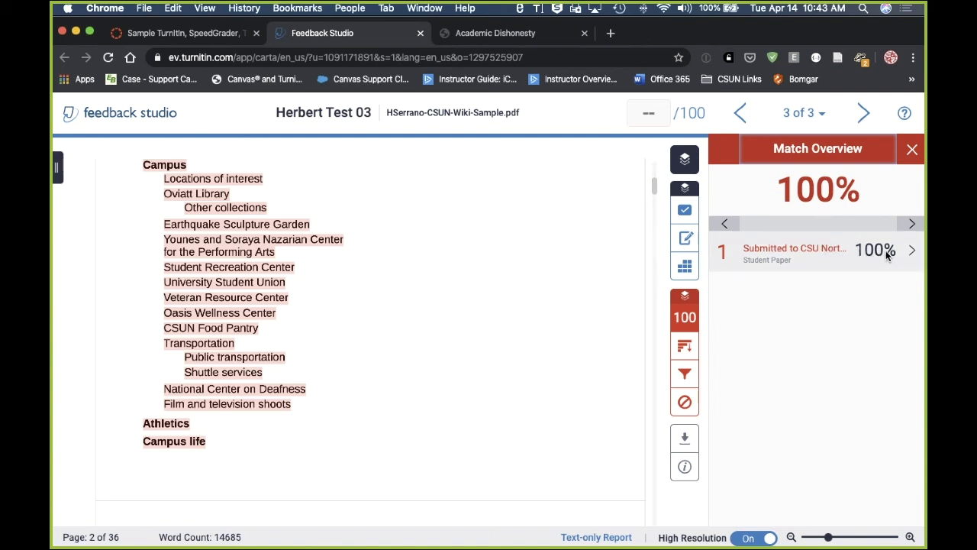
left_click(688, 350)
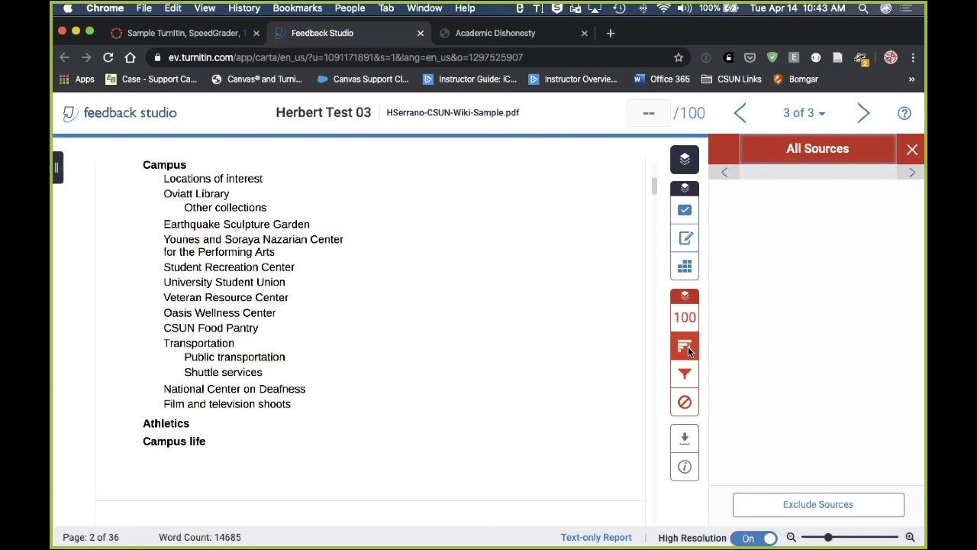